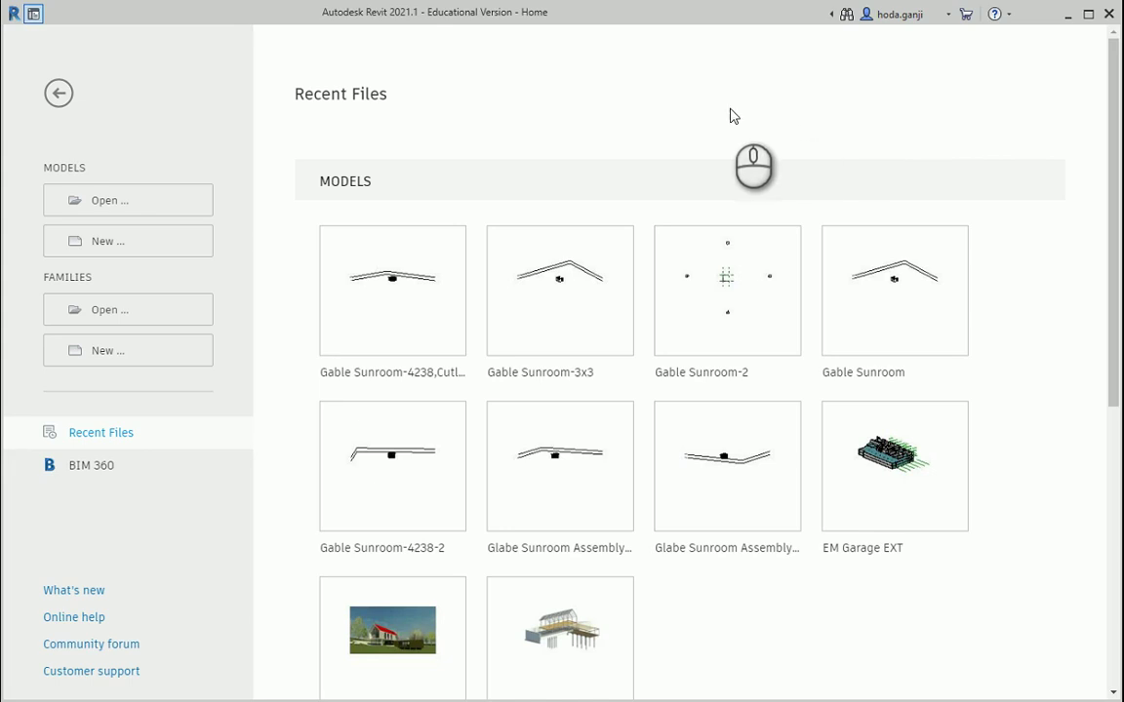
Create a new family from the Door template in the English-Imperial template folder.
{"action": "left_click", "coordinate": [129, 367]}
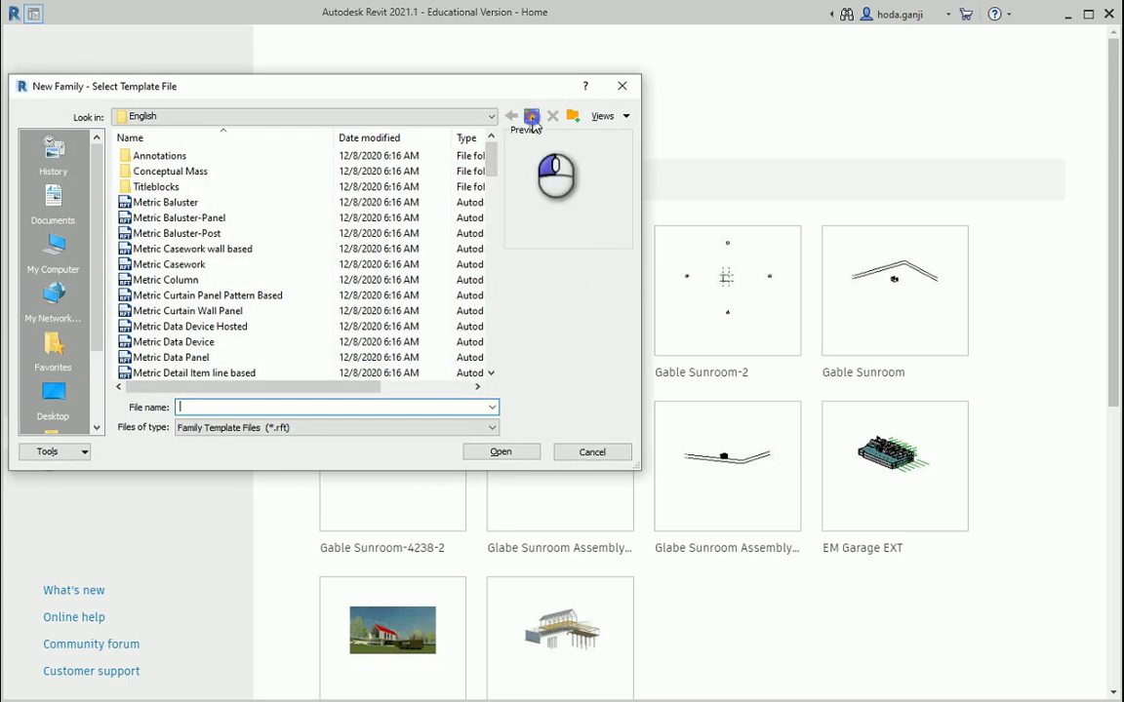
{"action": "left_click", "coordinate": [532, 118]}
{"action": "double_click", "coordinate": [288, 205]}
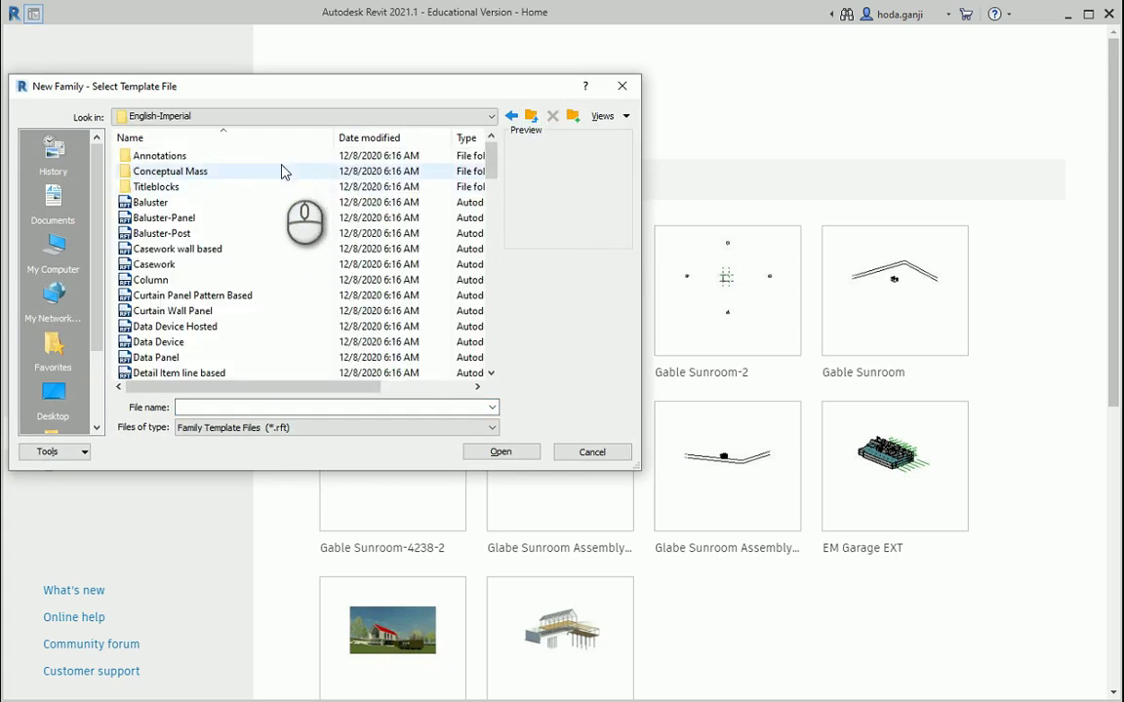
{"action": "scroll", "coordinate": [273, 285], "scroll_direction": "down", "scroll_amount": 4}
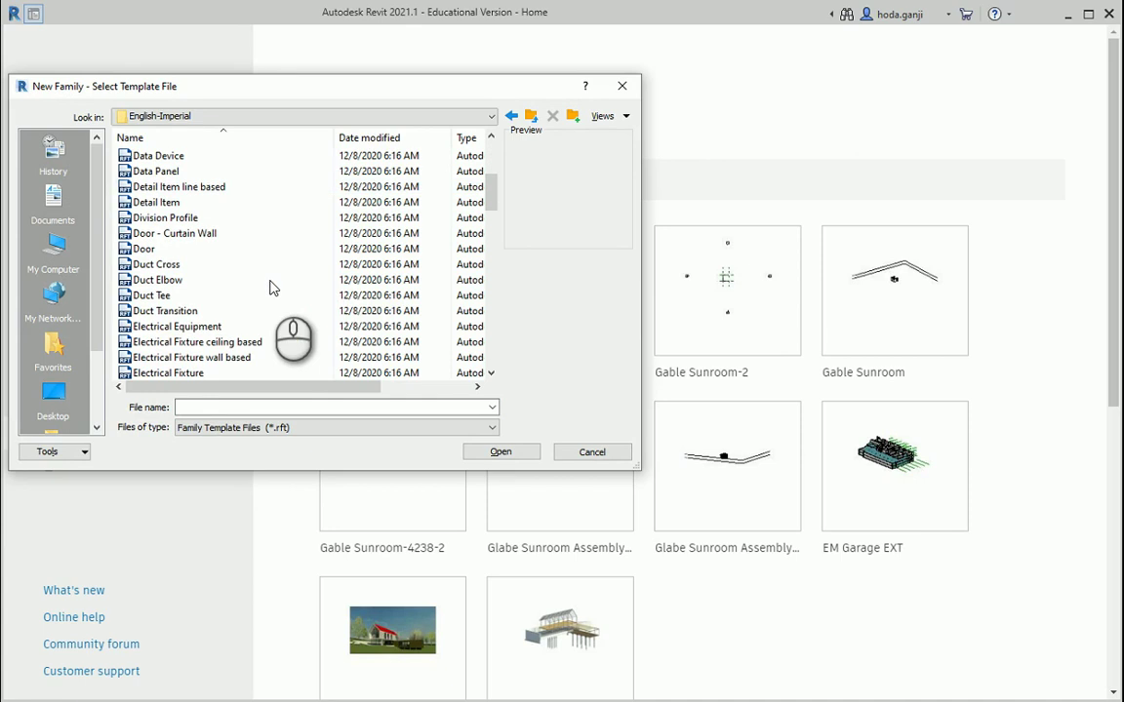
{"action": "left_click", "coordinate": [238, 249]}
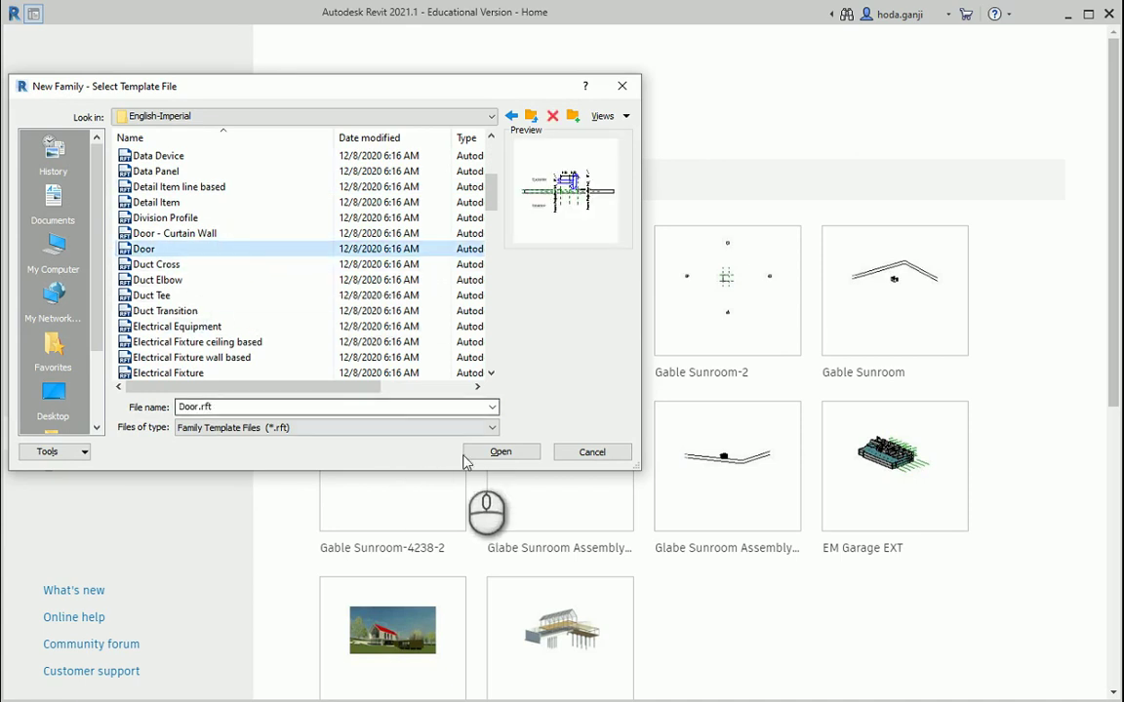
{"action": "left_click", "coordinate": [499, 453]}
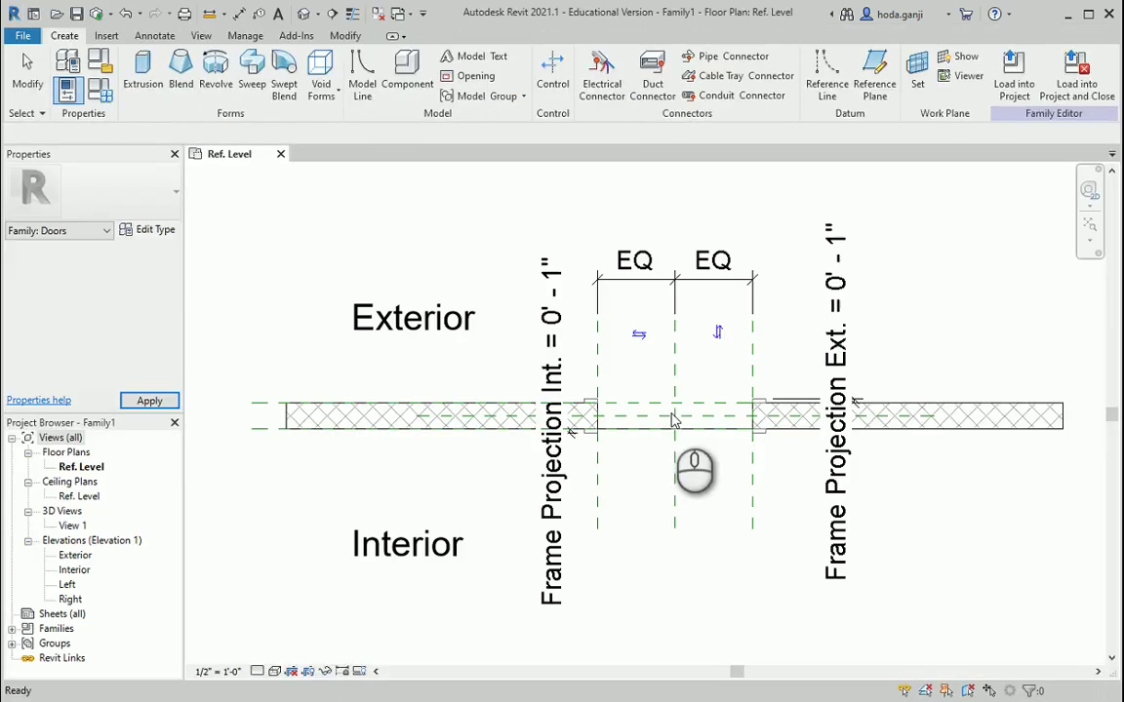
Open the default 3D view and temporarily hide the exterior and interior frame projection dimensions.
{"action": "left_click", "coordinate": [303, 14]}
{"action": "left_click", "coordinate": [632, 576]}
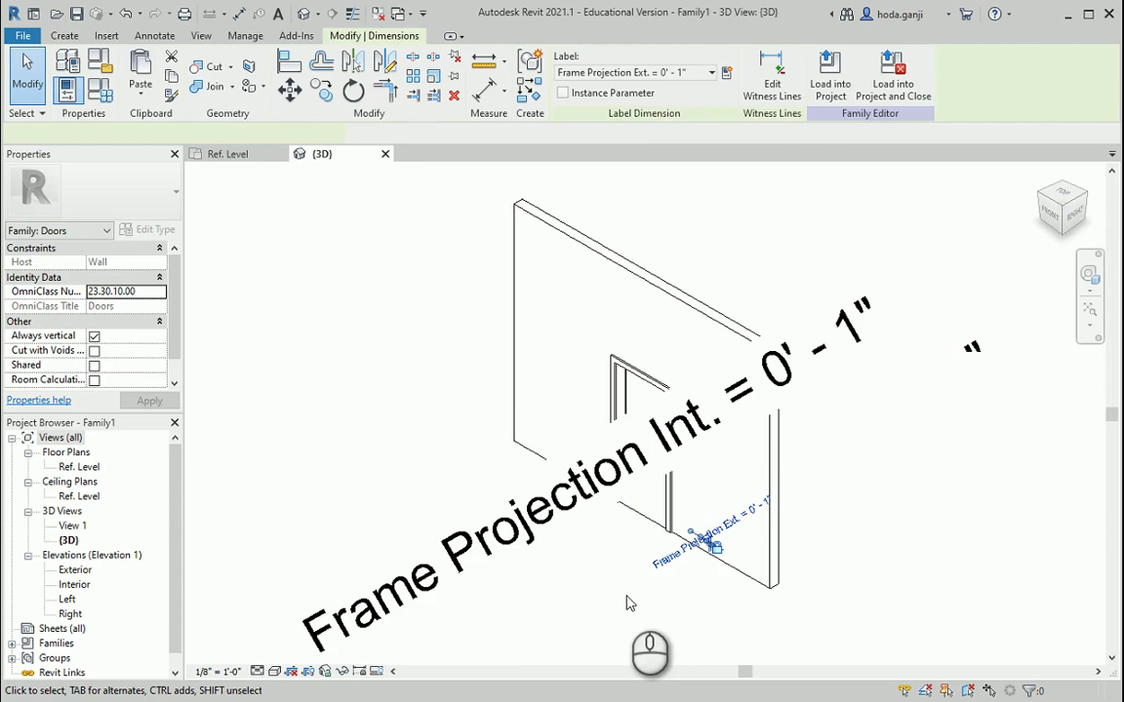
{"action": "key", "text": "h"}
{"action": "key", "text": "h"}
{"action": "left_click", "coordinate": [536, 530]}
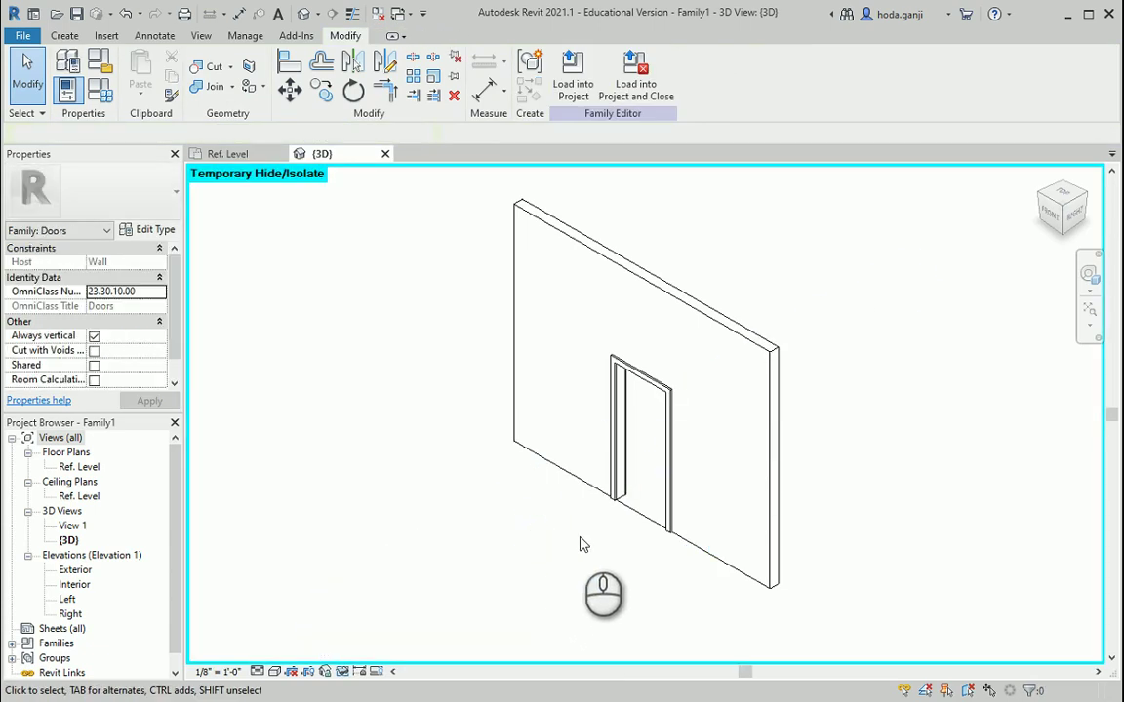
Delete the frame extrusions around the door opening on both sides of the wall.
{"action": "scroll", "coordinate": [674, 451], "scroll_direction": "up", "scroll_amount": 3}
{"action": "scroll", "coordinate": [670, 439], "scroll_direction": "down", "scroll_amount": 2}
{"action": "scroll", "coordinate": [663, 409], "scroll_direction": "up", "scroll_amount": 3}
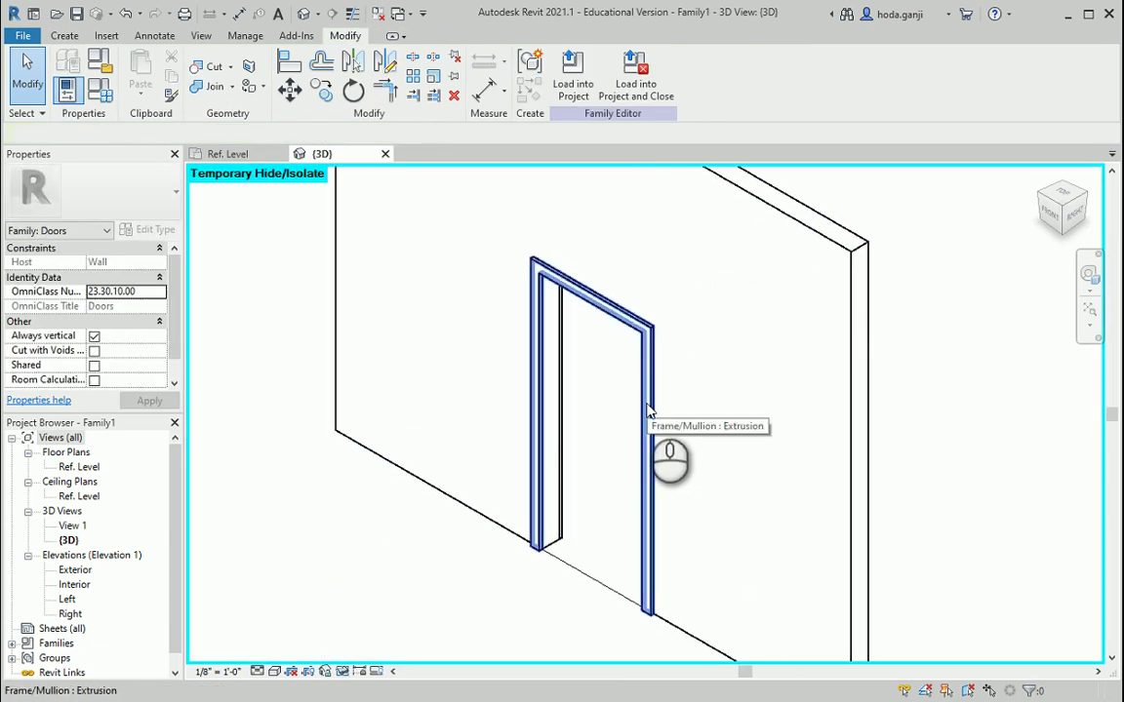
{"action": "left_click", "coordinate": [646, 403]}
{"action": "key", "text": "h"}
{"action": "key", "text": "h"}
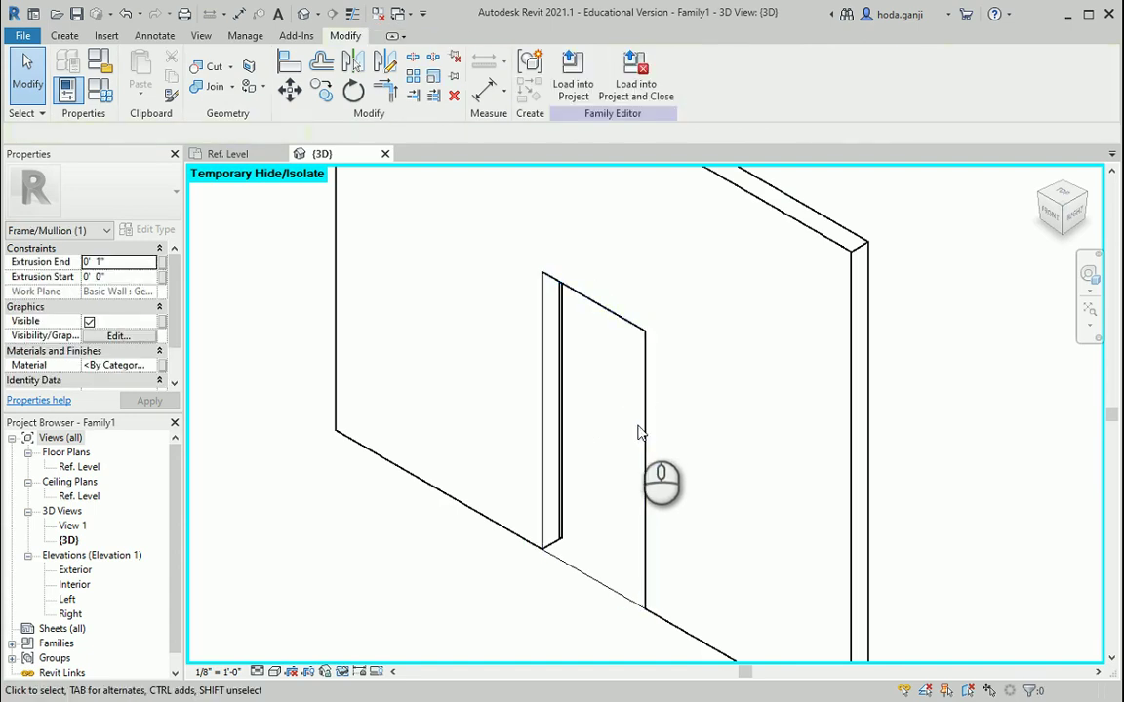
{"action": "scroll", "coordinate": [639, 434], "scroll_direction": "down", "scroll_amount": 1}
{"action": "middle_click_drag", "start_coordinate": [888, 433], "coordinate": [541, 370], "text": "shift"}
{"action": "scroll", "coordinate": [621, 331], "scroll_direction": "up", "scroll_amount": 2}
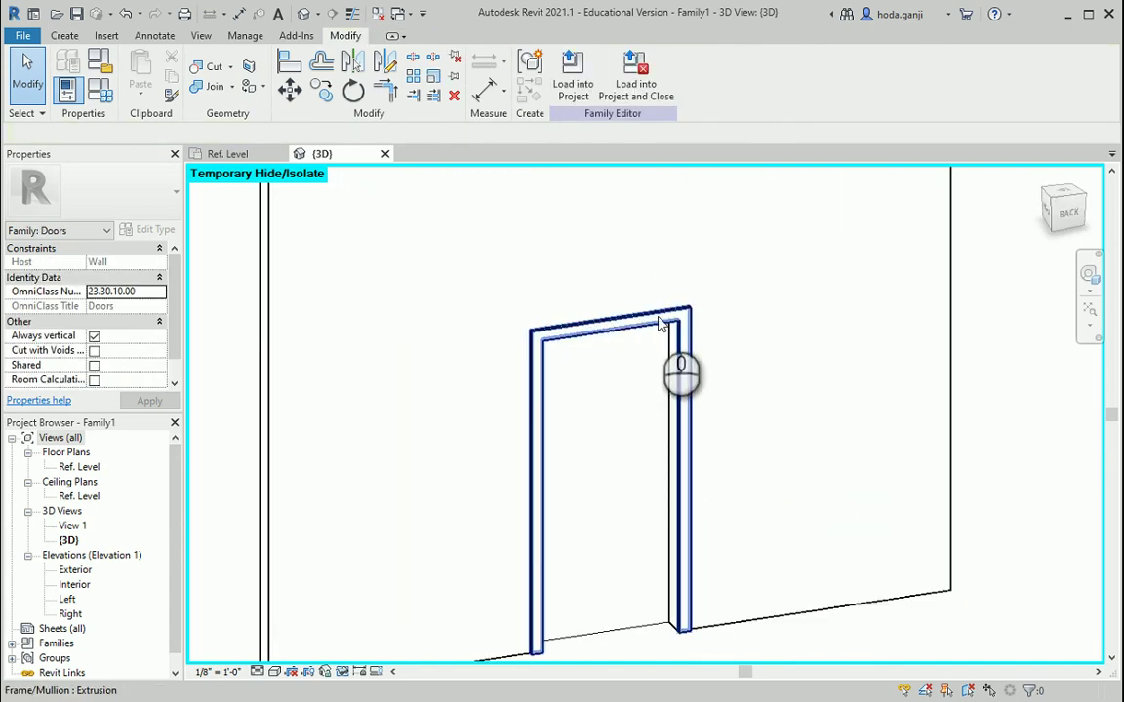
{"action": "left_click", "coordinate": [659, 318]}
{"action": "key", "text": "Delete"}
{"action": "scroll", "coordinate": [581, 449], "scroll_direction": "down", "scroll_amount": 1}
{"action": "middle_click_drag", "start_coordinate": [441, 486], "coordinate": [820, 462], "text": "shift"}
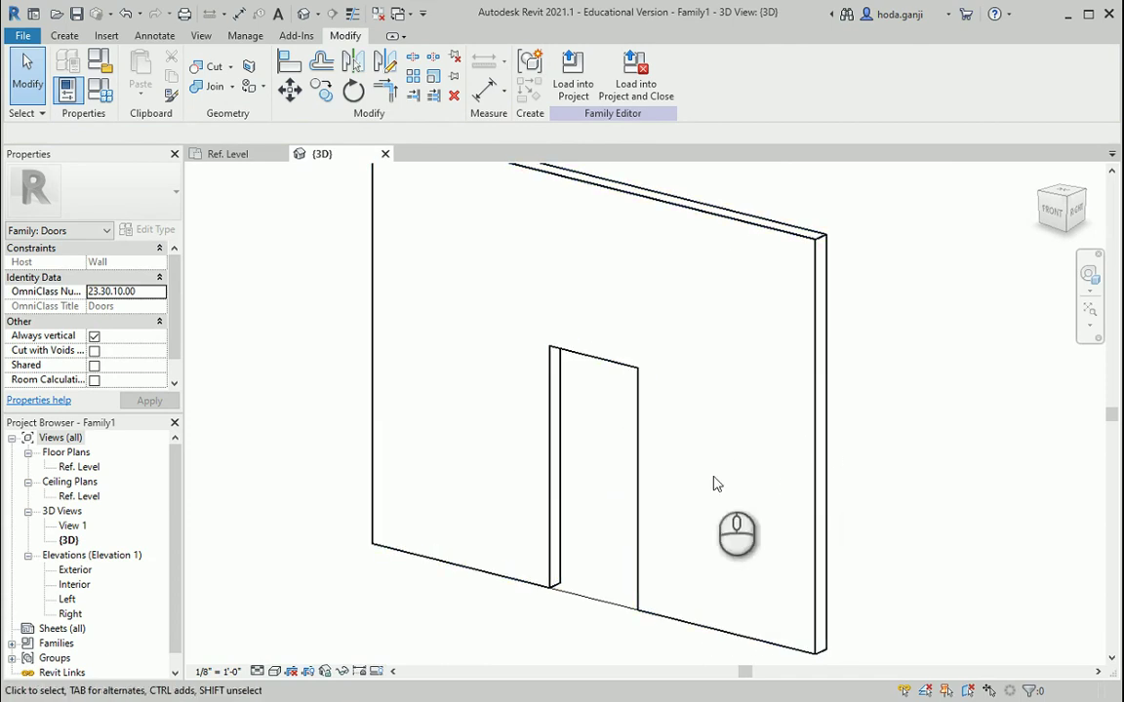
{"action": "scroll", "coordinate": [425, 435], "scroll_direction": "down", "scroll_amount": 1}
{"action": "scroll", "coordinate": [766, 357], "scroll_direction": "up", "scroll_amount": 1}
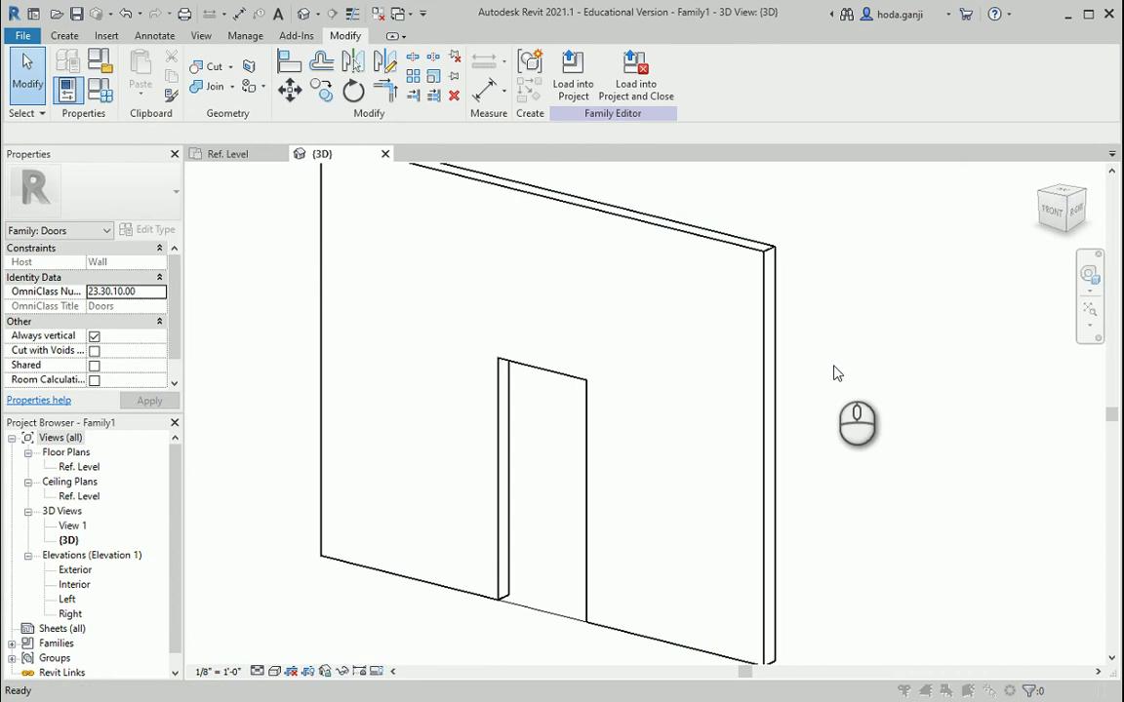
Change the project's length unit format to inches.
{"action": "key", "text": "u"}
{"action": "key", "text": "n"}
{"action": "left_click_drag", "start_coordinate": [410, 235], "coordinate": [449, 203]}
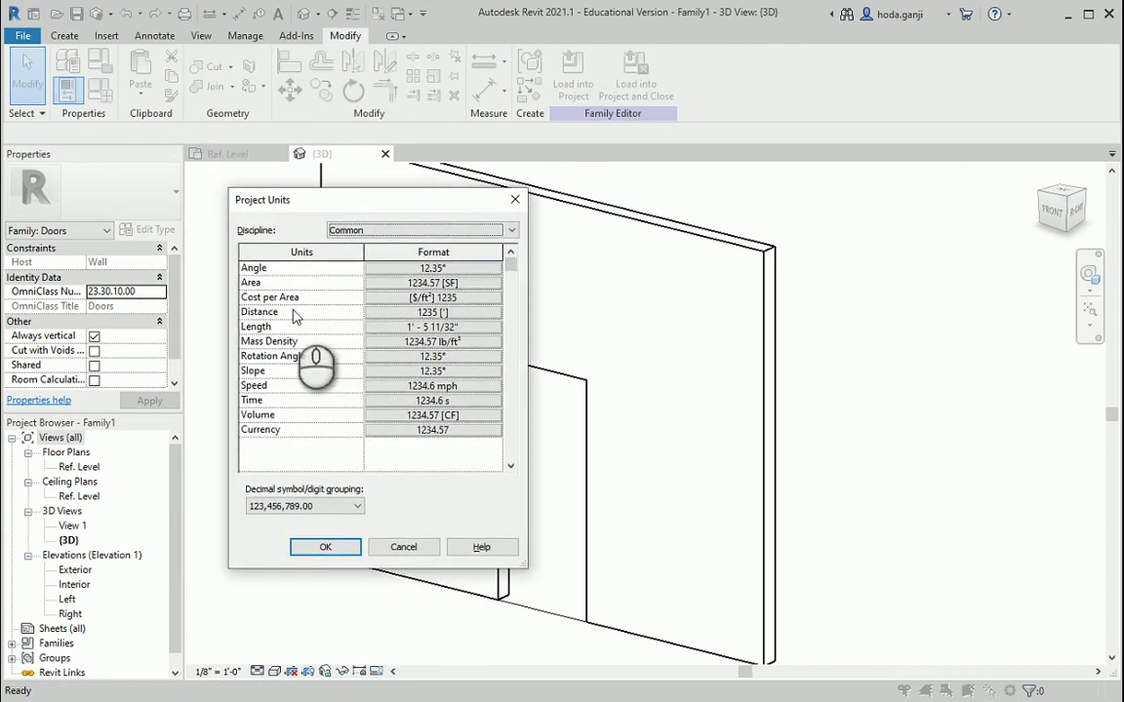
{"action": "left_click", "coordinate": [410, 327]}
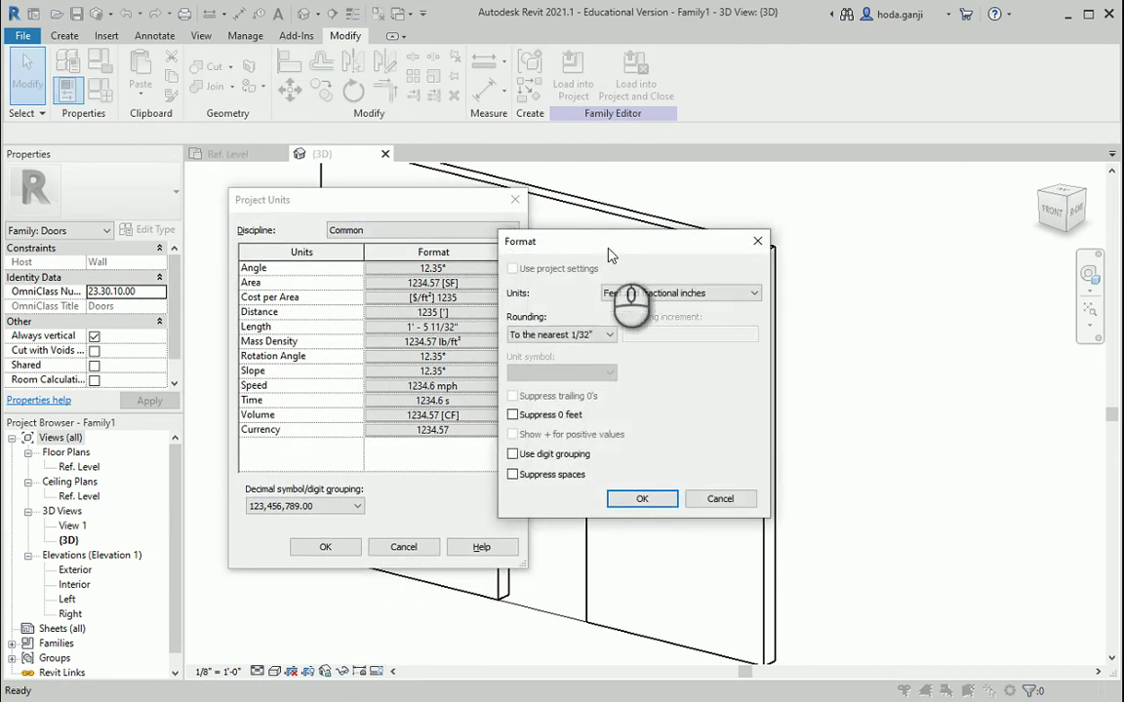
{"action": "left_click_drag", "start_coordinate": [597, 242], "coordinate": [681, 230]}
{"action": "left_click", "coordinate": [710, 282]}
{"action": "left_click", "coordinate": [712, 329]}
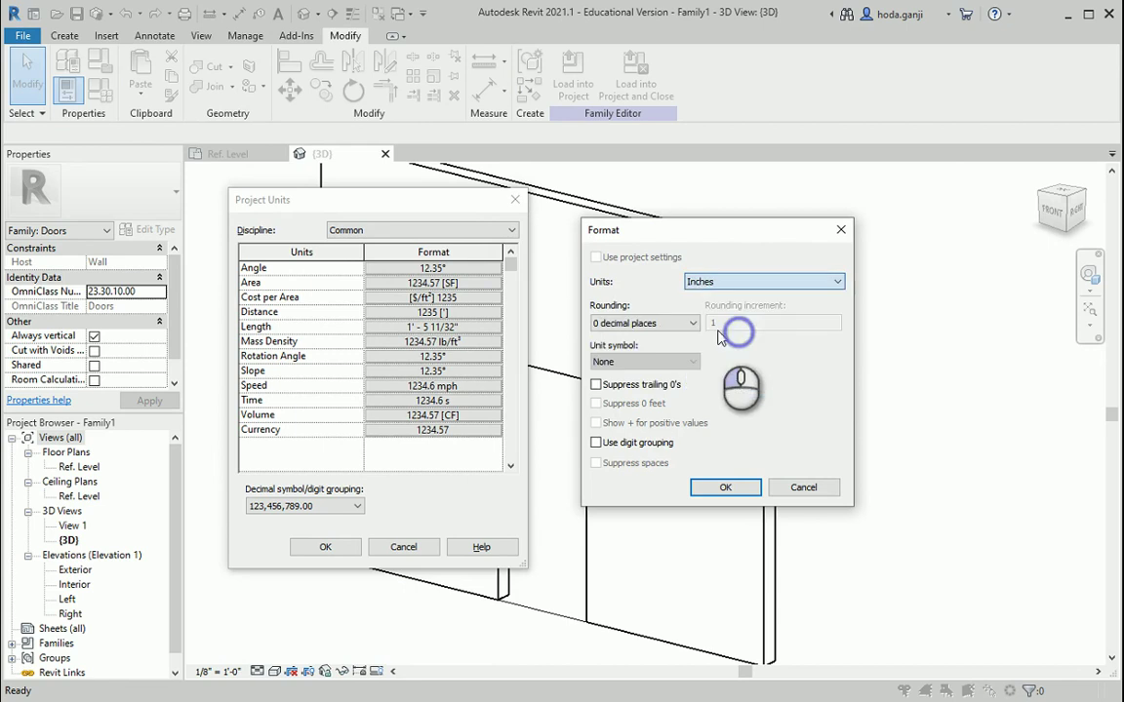
Give the length format a custom rounding increment of 0.0001 and the " unit symbol, and accept the project units.
{"action": "left_click", "coordinate": [642, 323]}
{"action": "left_click", "coordinate": [636, 408]}
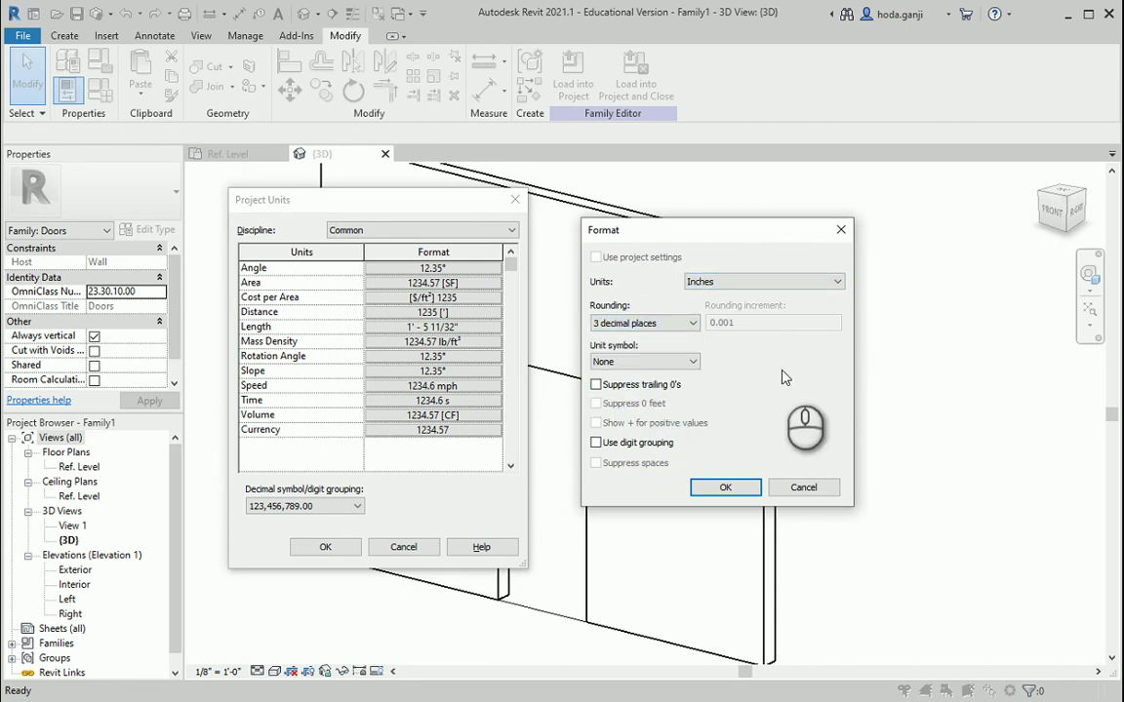
{"action": "left_click", "coordinate": [669, 325]}
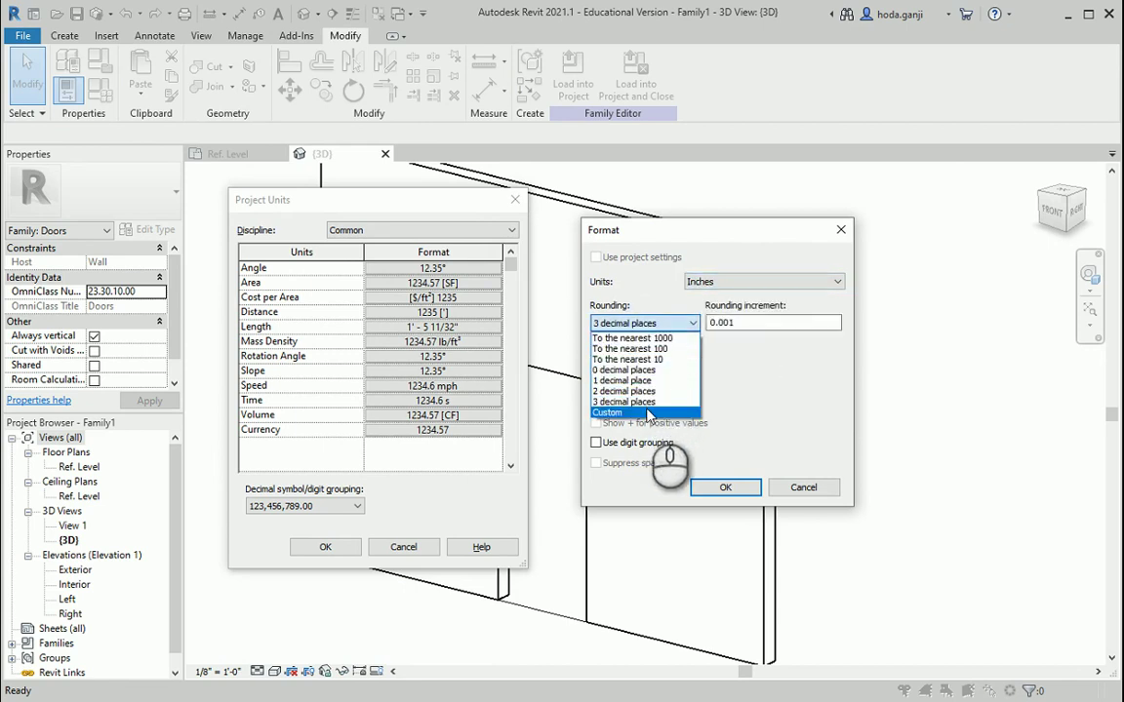
{"action": "left_click", "coordinate": [632, 418]}
{"action": "left_click", "coordinate": [722, 322]}
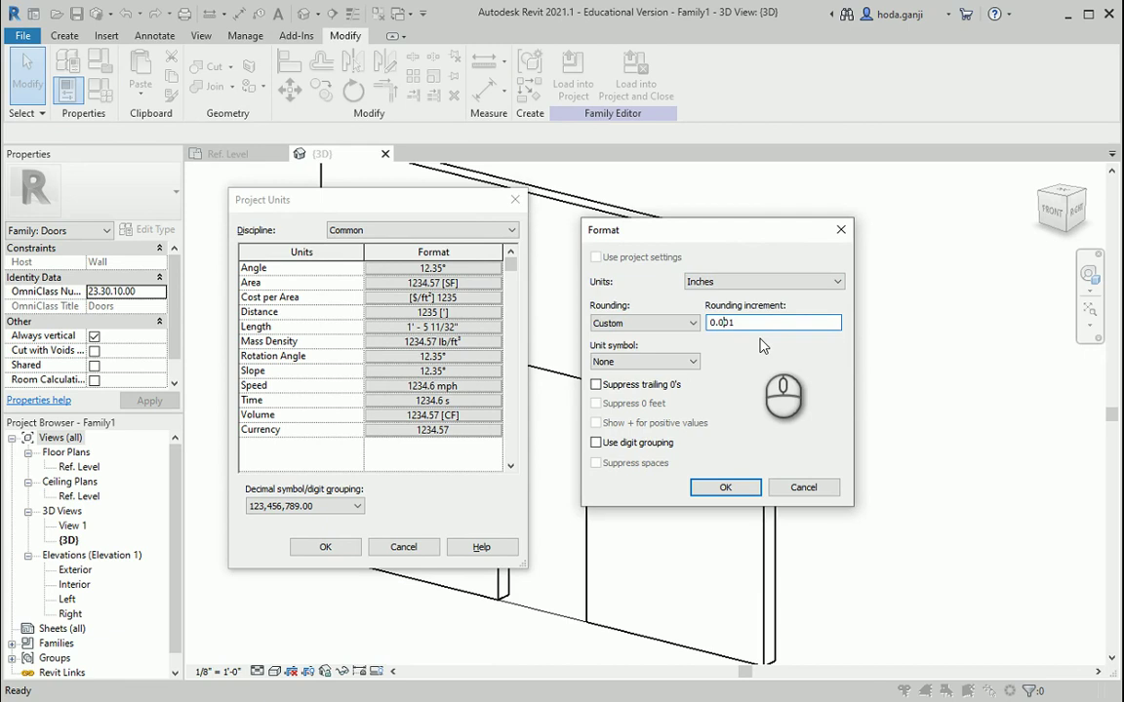
{"action": "left_click", "coordinate": [683, 362]}
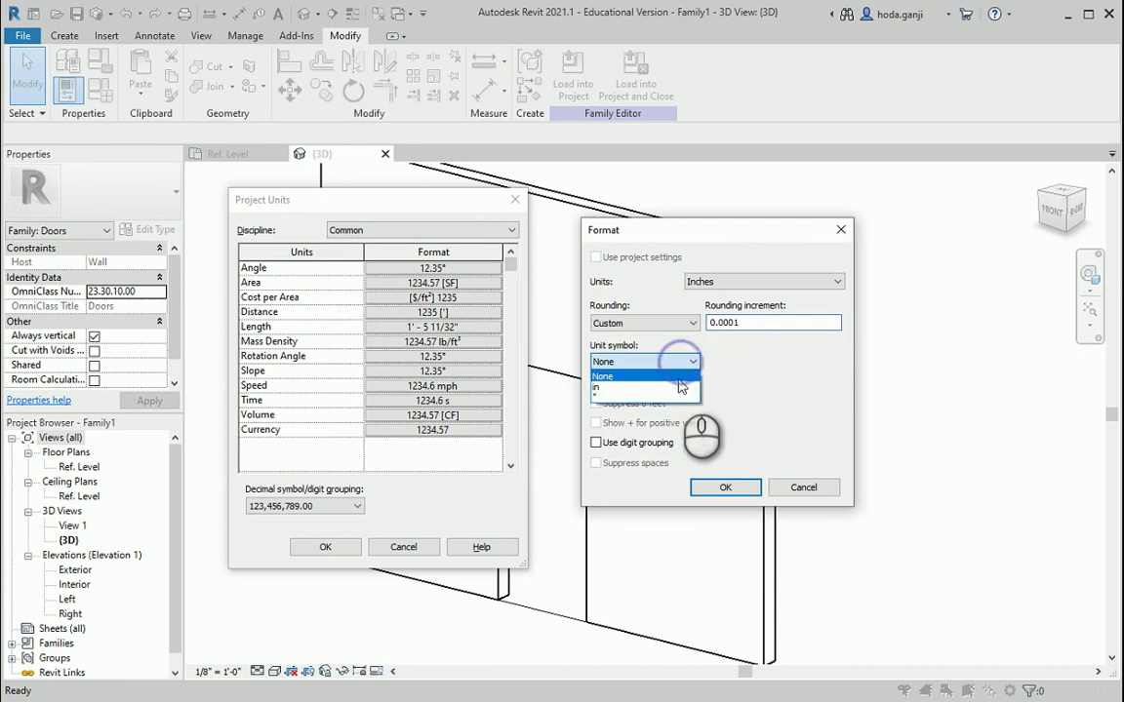
{"action": "left_click", "coordinate": [667, 400]}
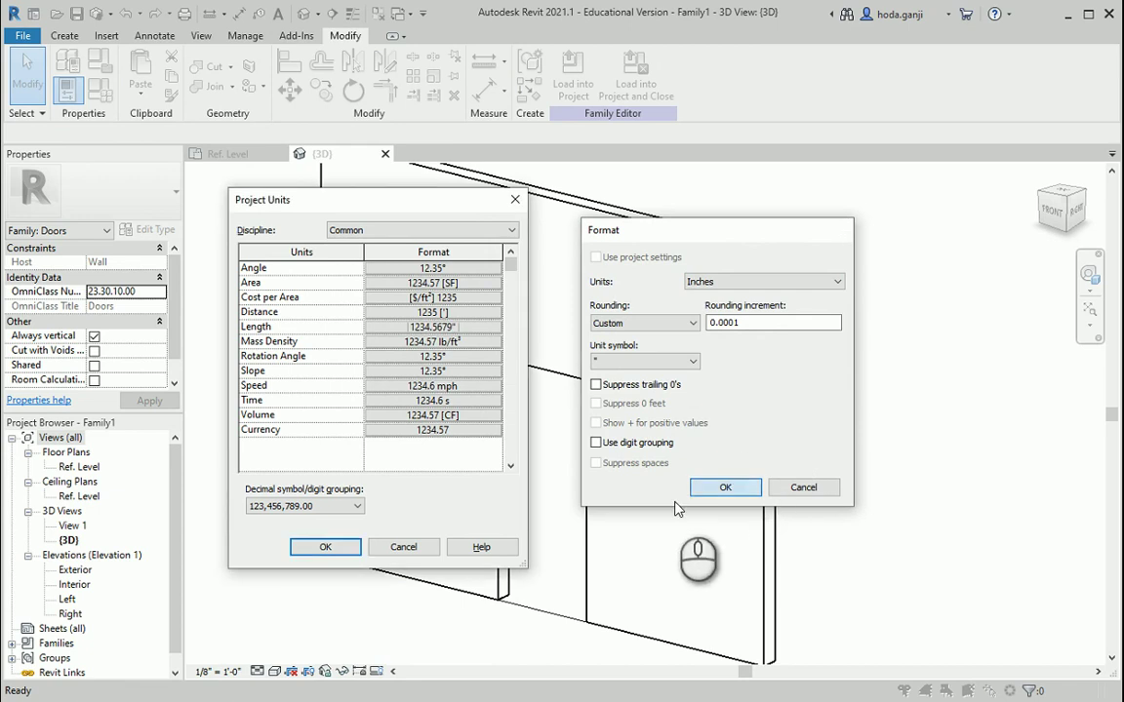
{"action": "left_click", "coordinate": [727, 487]}
{"action": "left_click", "coordinate": [325, 546]}
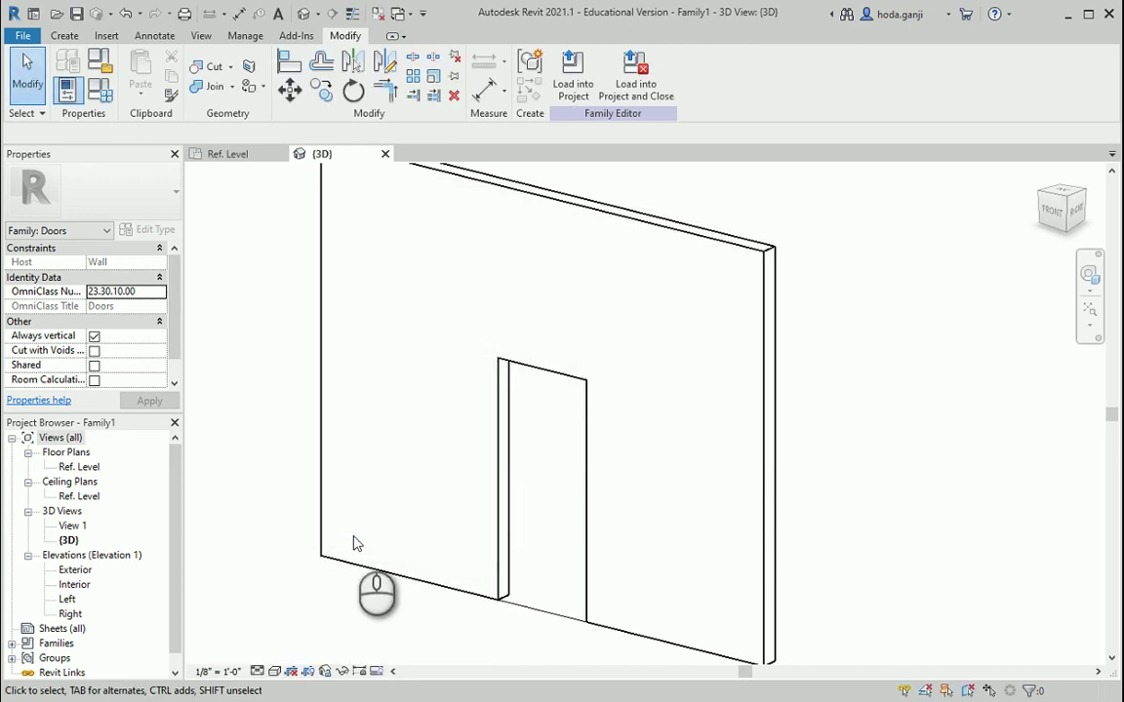
Examine the door opening's reference planes and equality dimensions in the Ref. Level floor plan.
{"action": "left_click", "coordinate": [228, 159]}
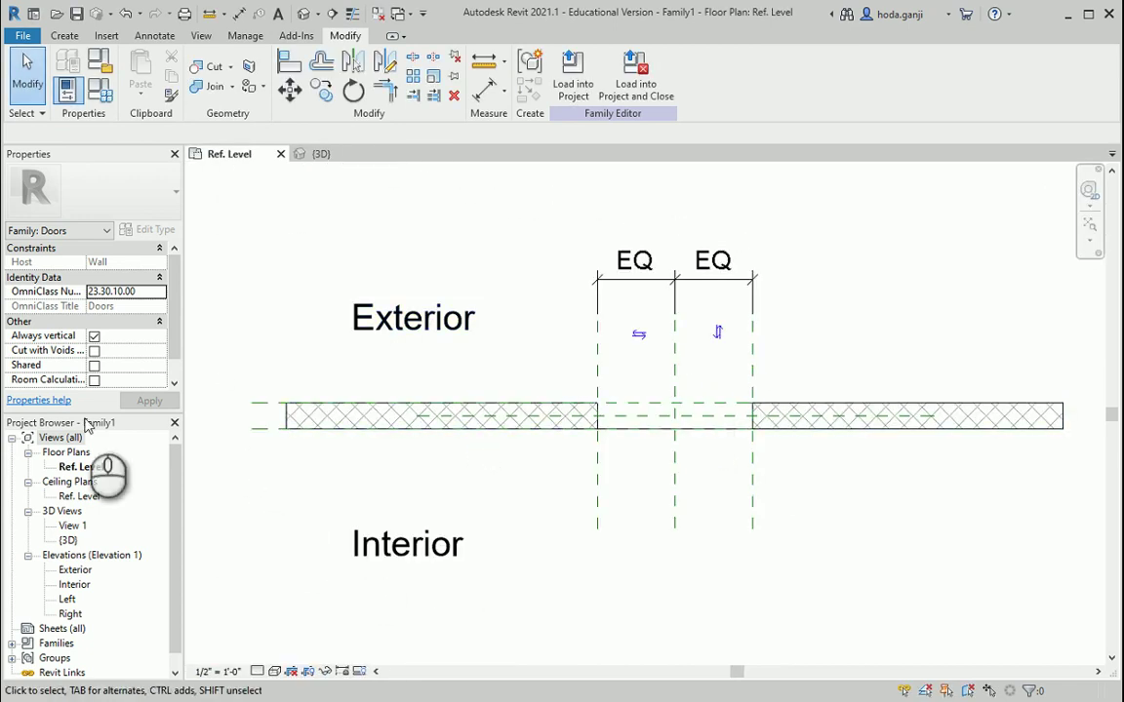
{"action": "scroll", "coordinate": [668, 369], "scroll_direction": "up", "scroll_amount": 2}
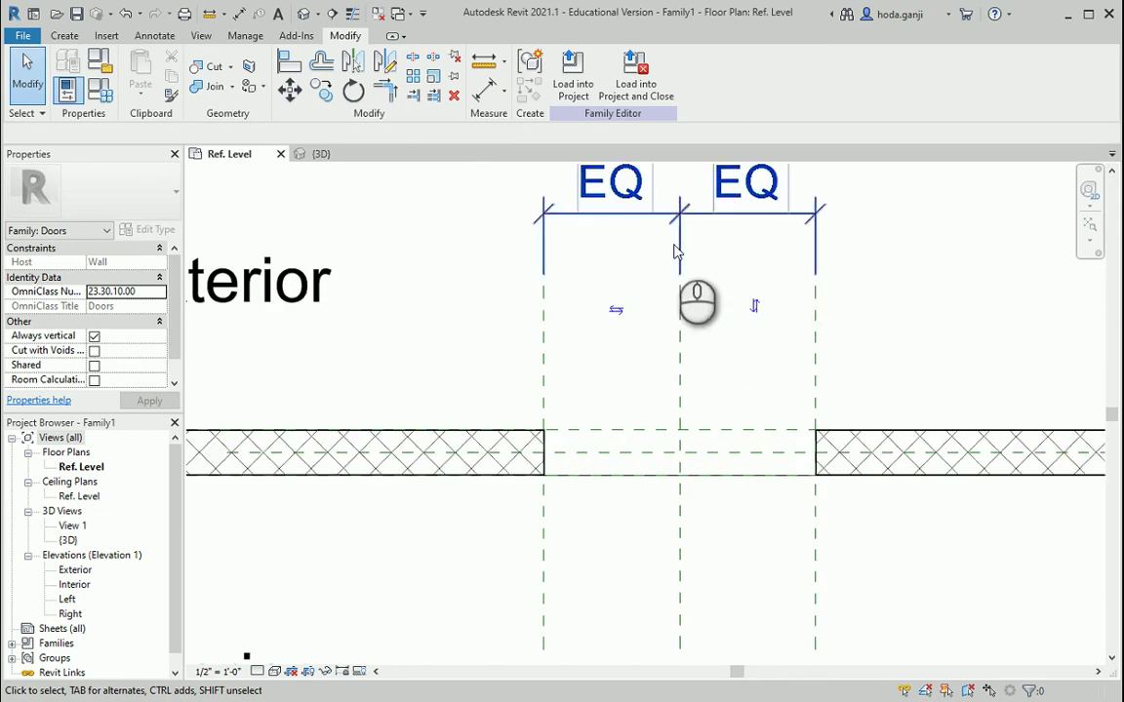
{"action": "scroll", "coordinate": [585, 313], "scroll_direction": "down", "scroll_amount": 2}
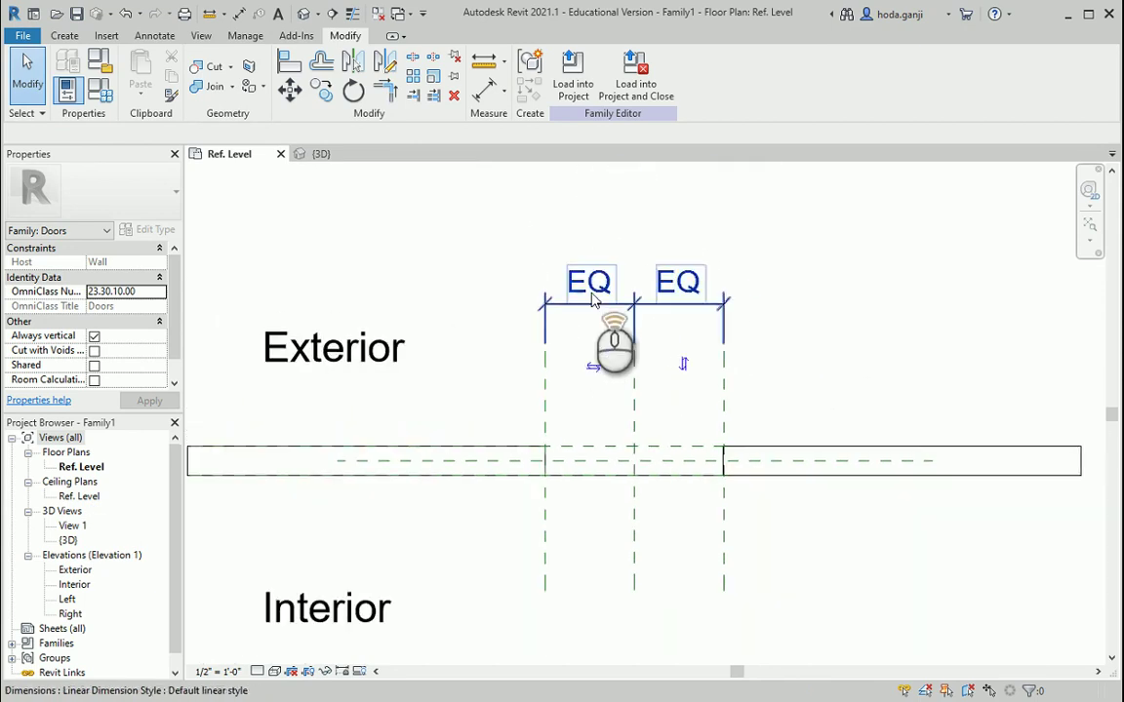
{"action": "scroll", "coordinate": [581, 314], "scroll_direction": "up", "scroll_amount": 2}
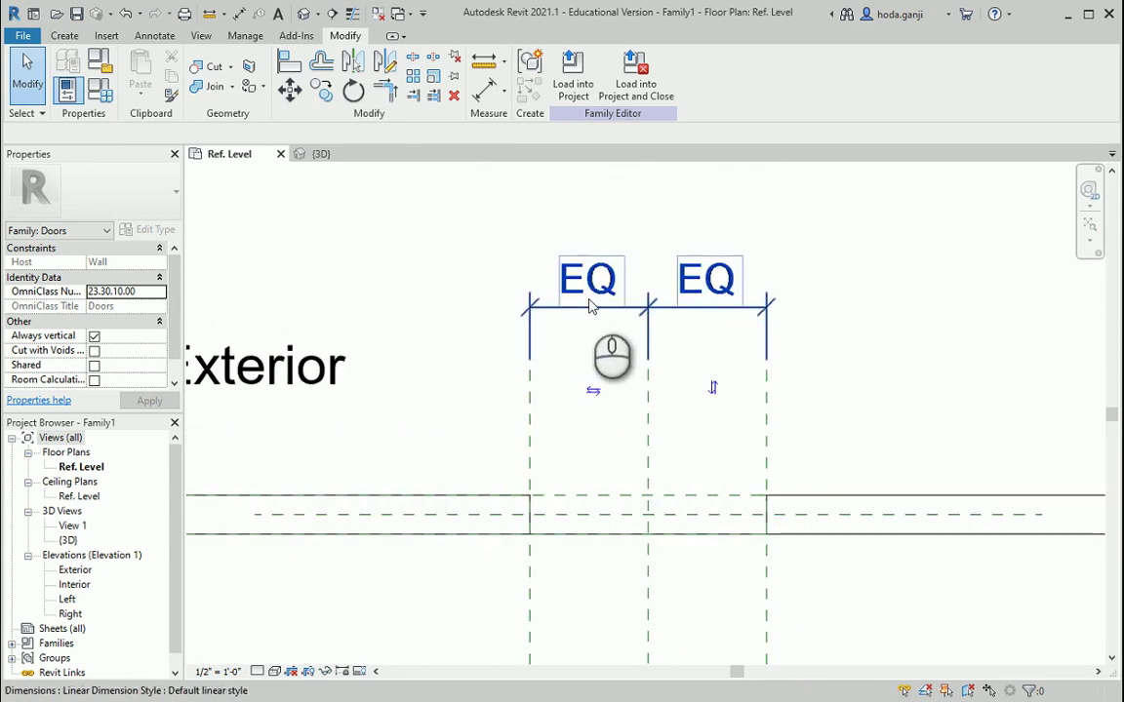
Open the Exterior elevation and inspect the width and height dimensions of the door opening.
{"action": "left_click", "coordinate": [28, 483]}
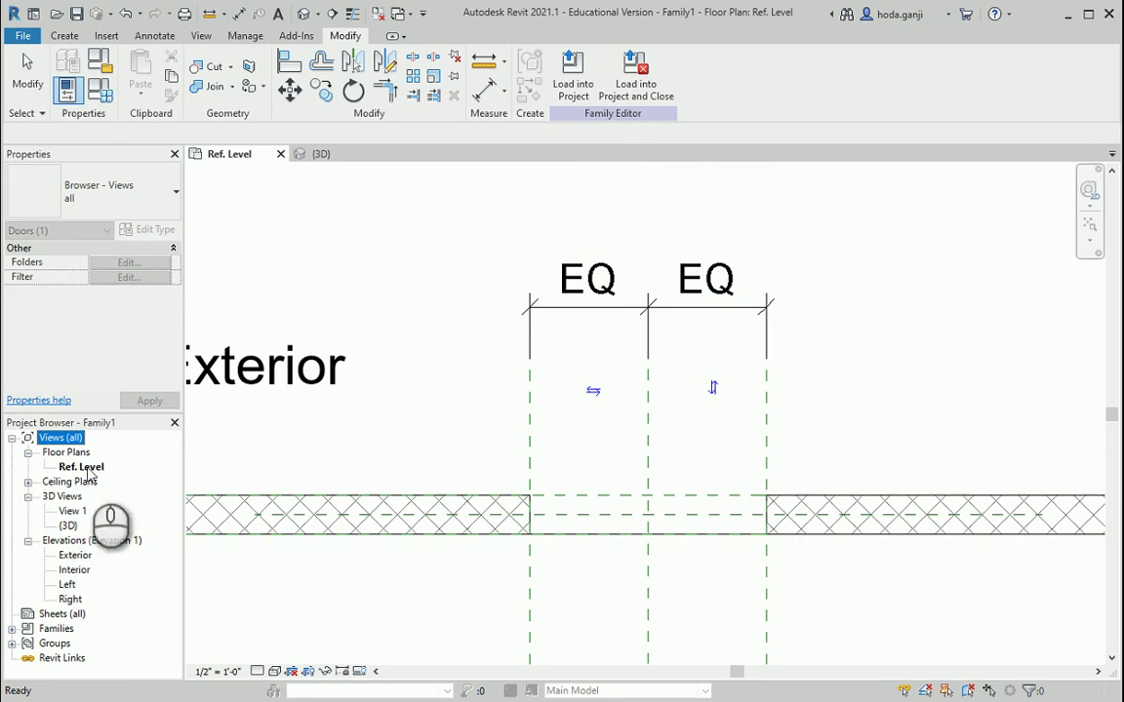
{"action": "double_click", "coordinate": [75, 555]}
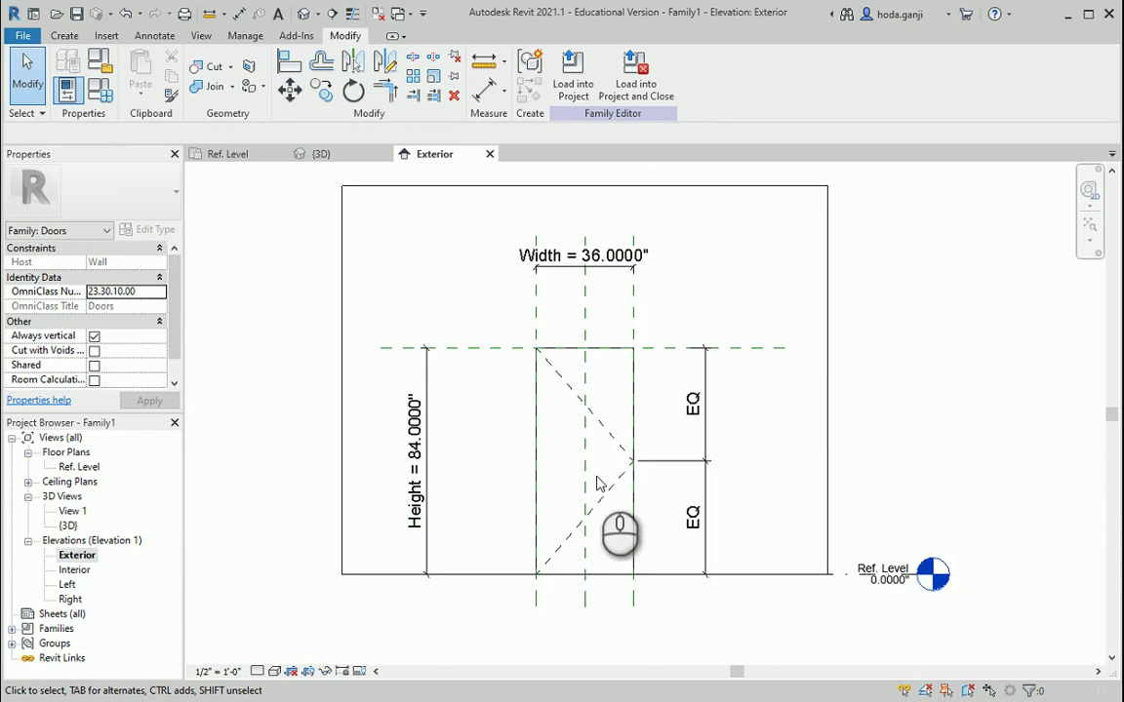
{"action": "scroll", "coordinate": [725, 243], "scroll_direction": "up", "scroll_amount": 1}
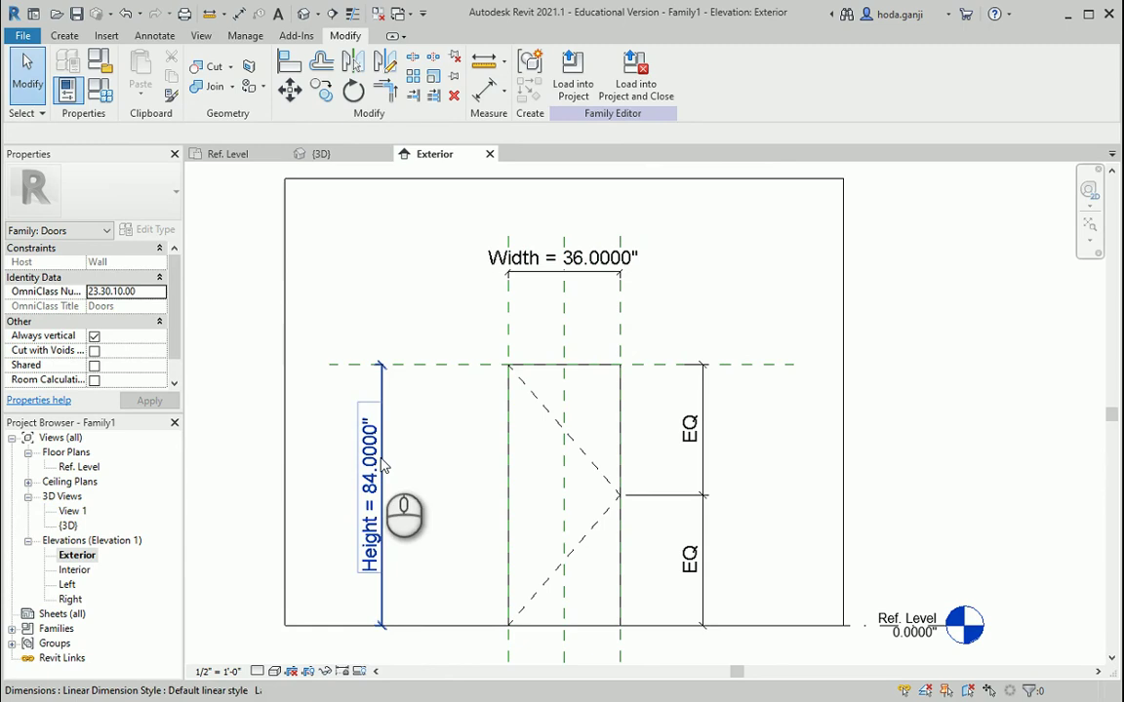
{"action": "scroll", "coordinate": [195, 368], "scroll_direction": "up", "scroll_amount": 3}
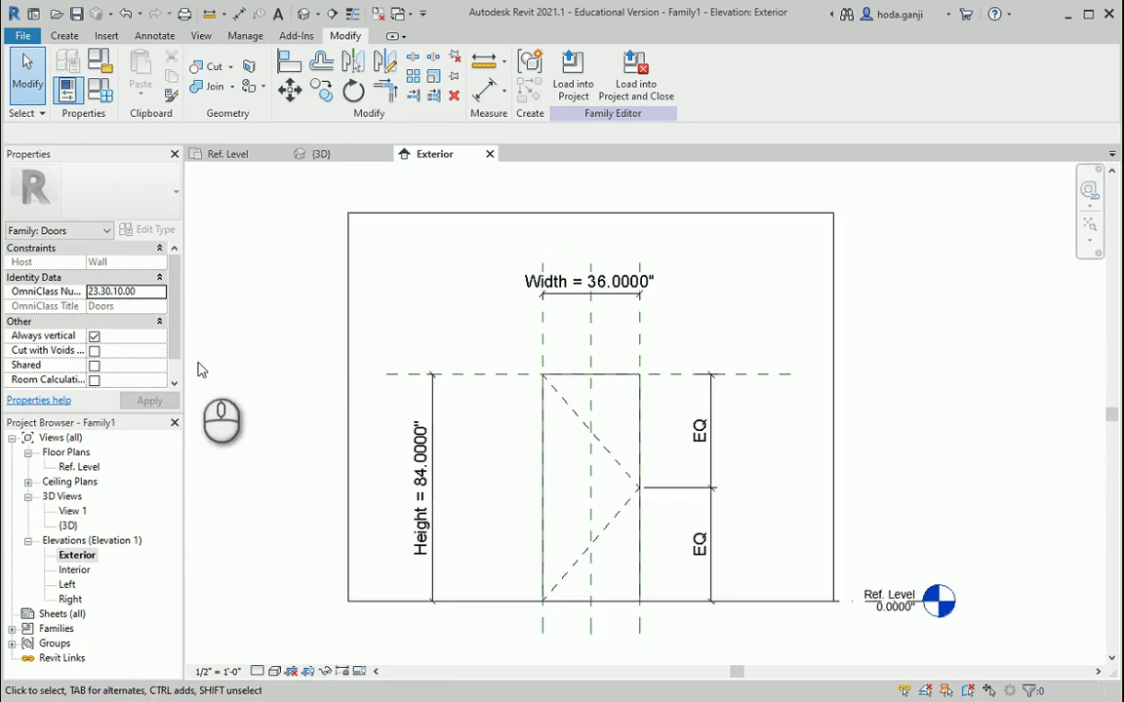
Review the door's parameters and values in Family Types, then close the dialog.
{"action": "left_click", "coordinate": [99, 85]}
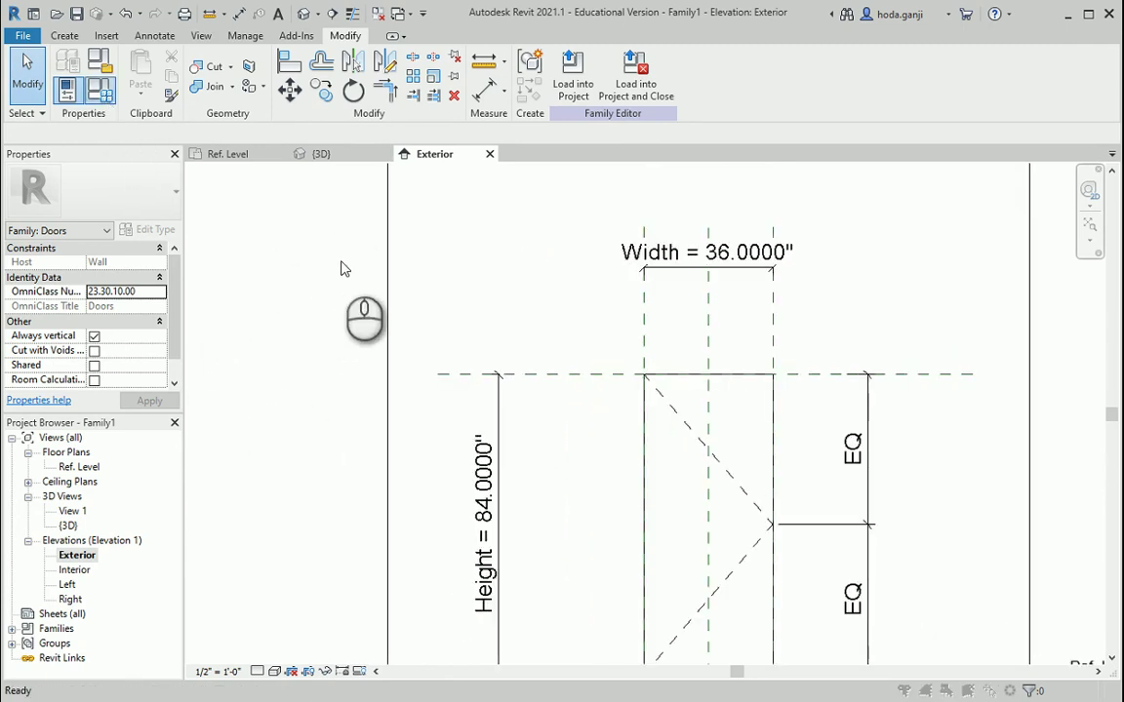
{"action": "left_click_drag", "start_coordinate": [778, 104], "coordinate": [294, 102]}
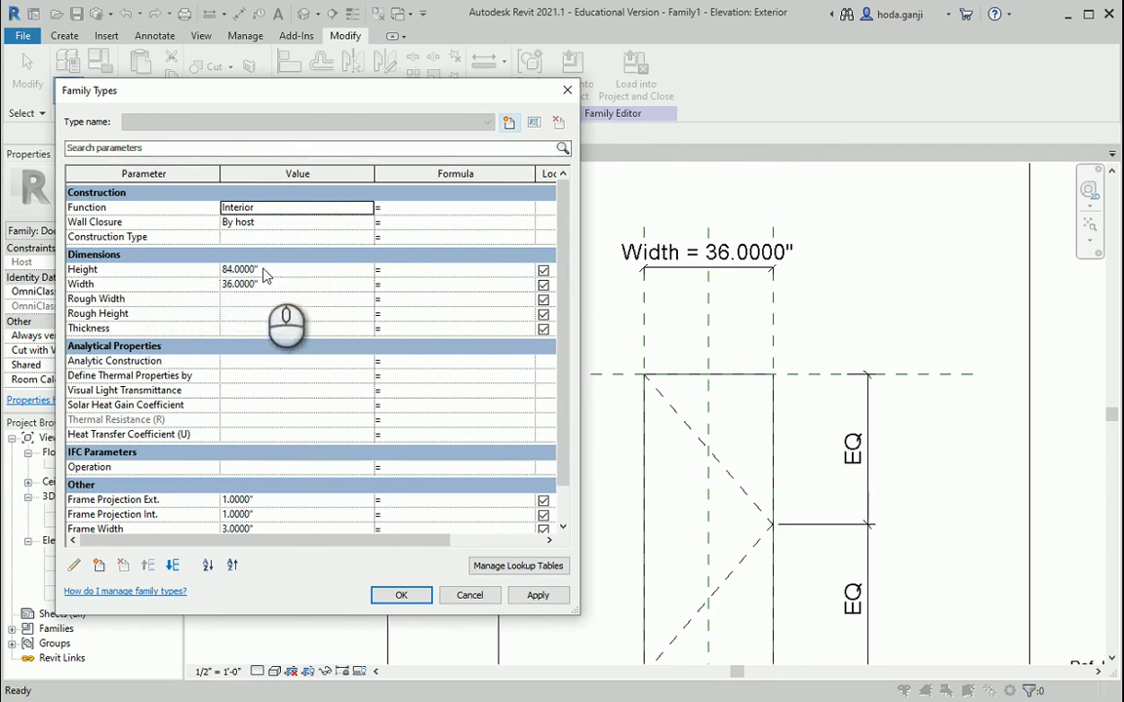
{"action": "left_click_drag", "start_coordinate": [581, 345], "coordinate": [328, 321]}
{"action": "left_click_drag", "start_coordinate": [353, 91], "coordinate": [319, 93]}
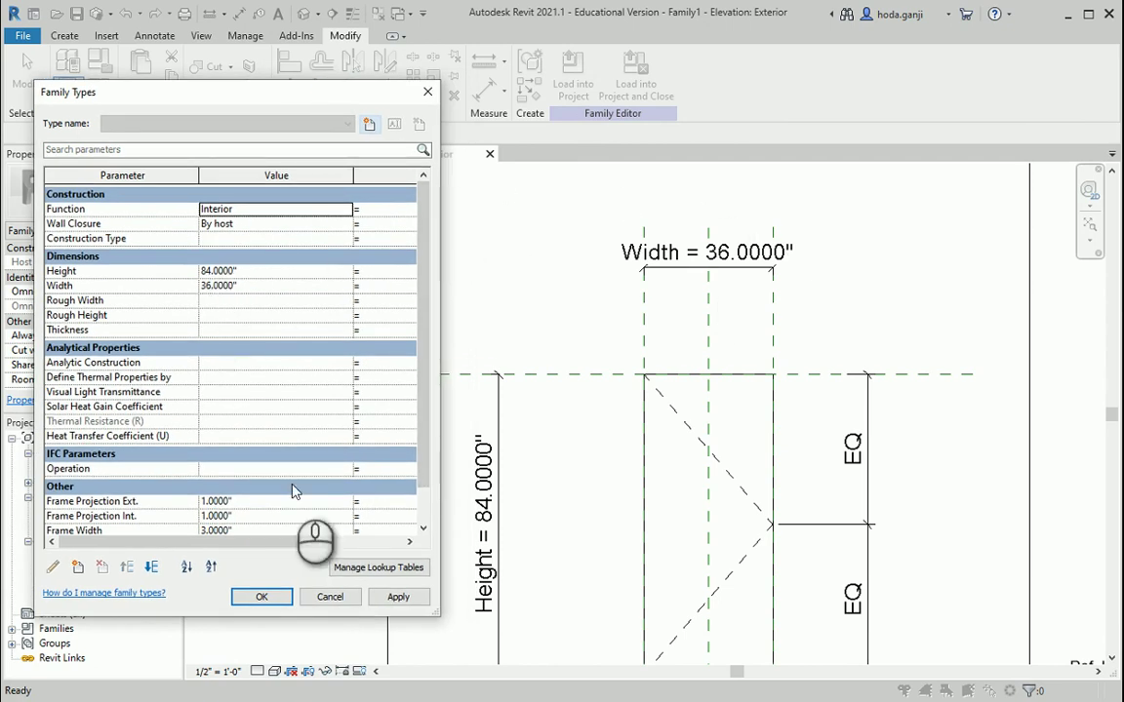
{"action": "left_click", "coordinate": [263, 597]}
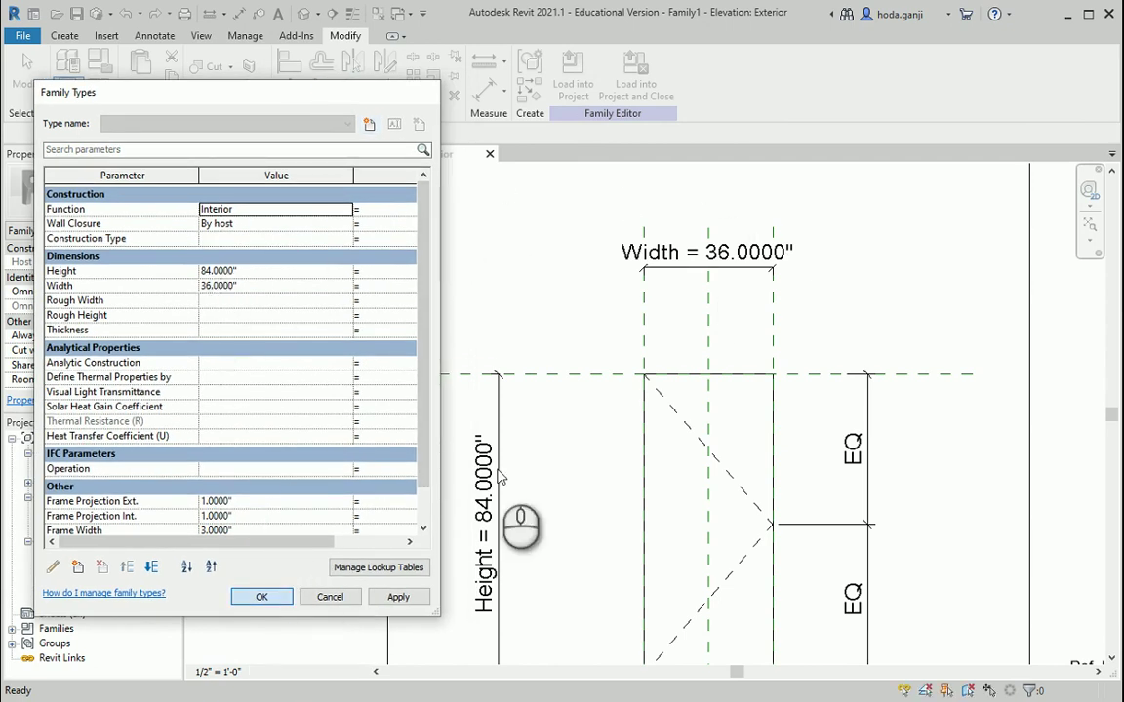
Check the frame, panel and screen sizes in Sliding Door.pdf in Acrobat, and return to the Exterior elevation in Revit.
{"action": "key", "text": "alt+Tab"}
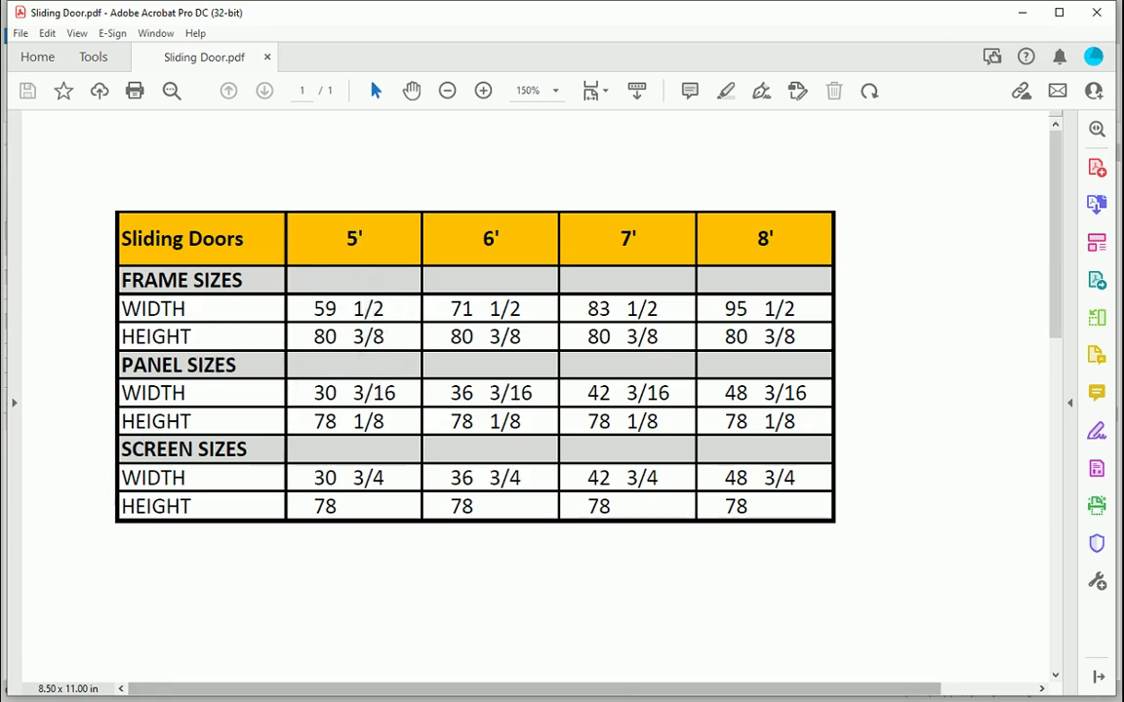
{"action": "key", "text": "alt+Tab"}
{"action": "scroll", "coordinate": [438, 218], "scroll_direction": "down", "scroll_amount": 2}
{"action": "scroll", "coordinate": [446, 283], "scroll_direction": "up", "scroll_amount": 1}
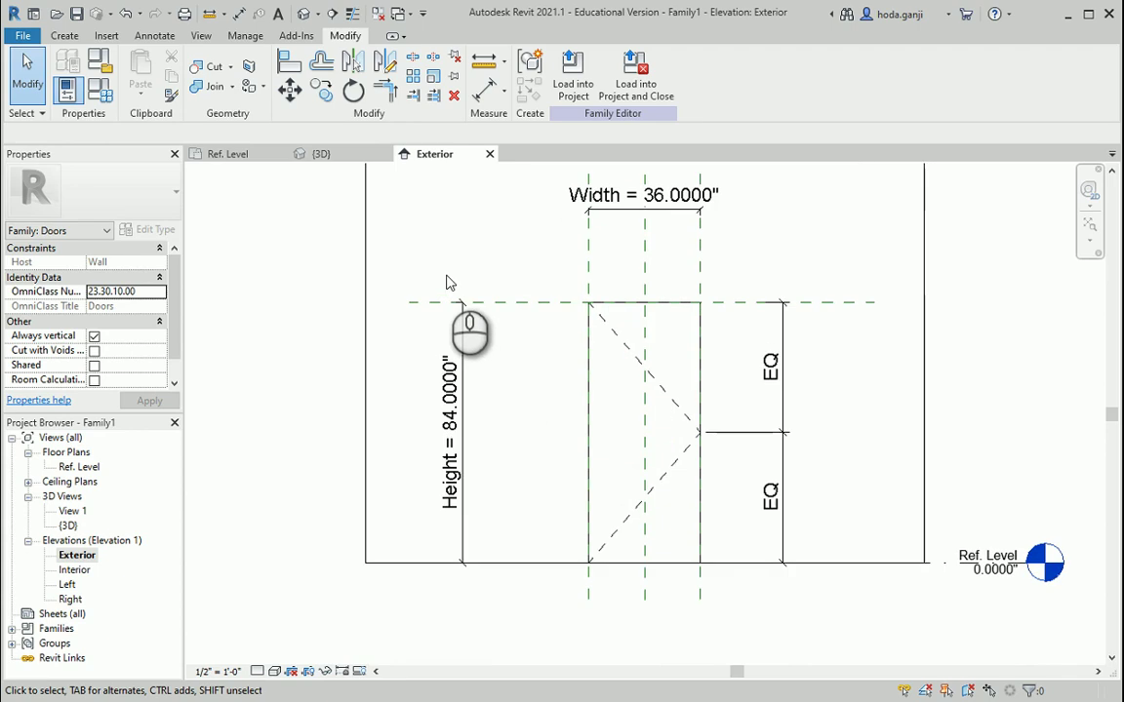
Set the door's Width parameter to 59.5" in Family Types and apply it.
{"action": "left_click", "coordinate": [100, 90]}
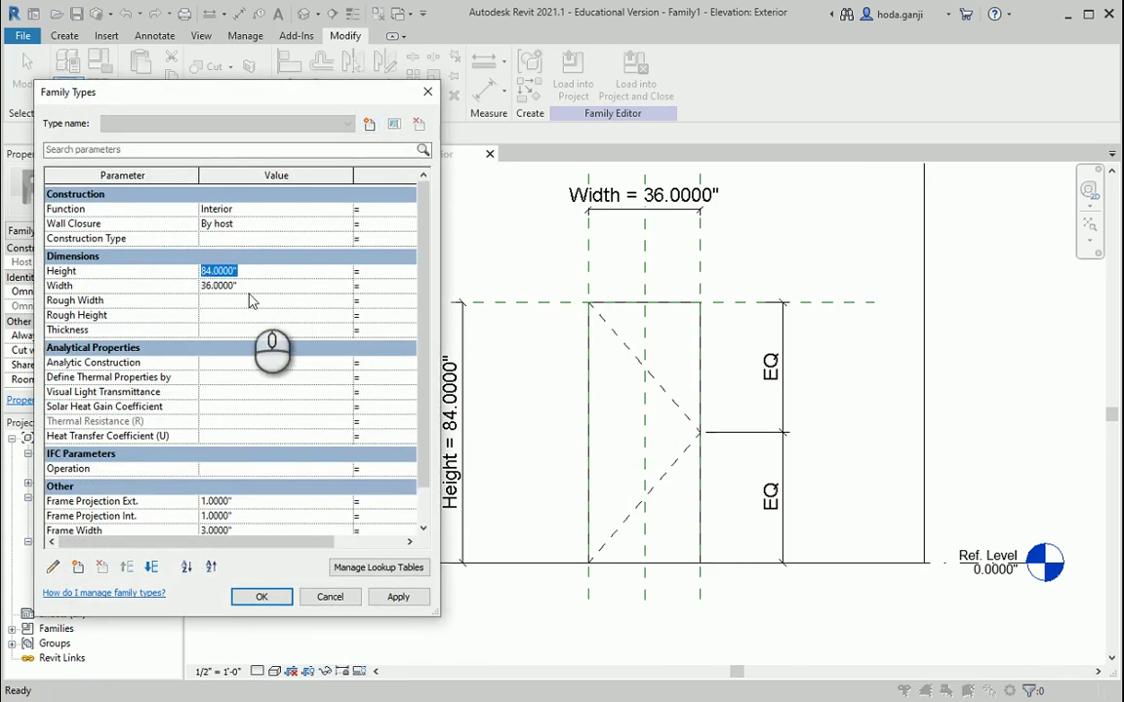
{"action": "left_click", "coordinate": [249, 283]}
{"action": "type", "text": "59."}
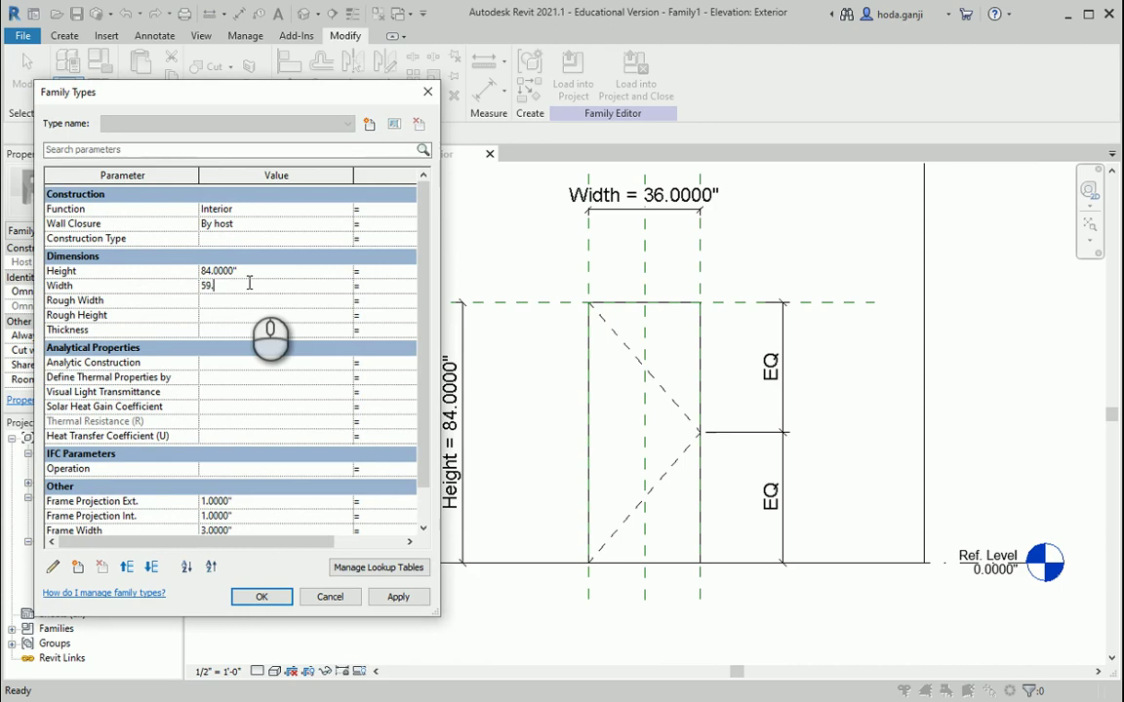
{"action": "type", "text": "5"}
{"action": "key", "text": "Tab"}
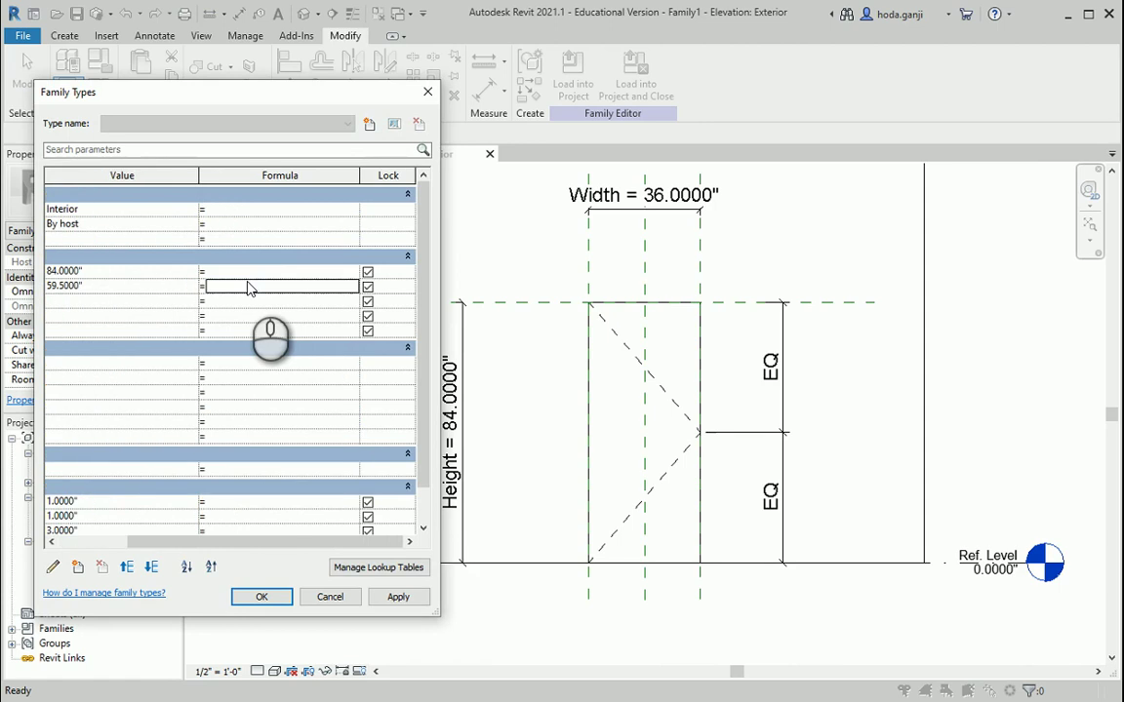
{"action": "left_click", "coordinate": [400, 598]}
{"action": "left_click", "coordinate": [261, 598]}
Check the 5' frame height in Sliding Door.pdf in Acrobat, and set the Height parameter to 80 3/8" in Revit's Family Types.
{"action": "key", "text": "alt+Tab"}
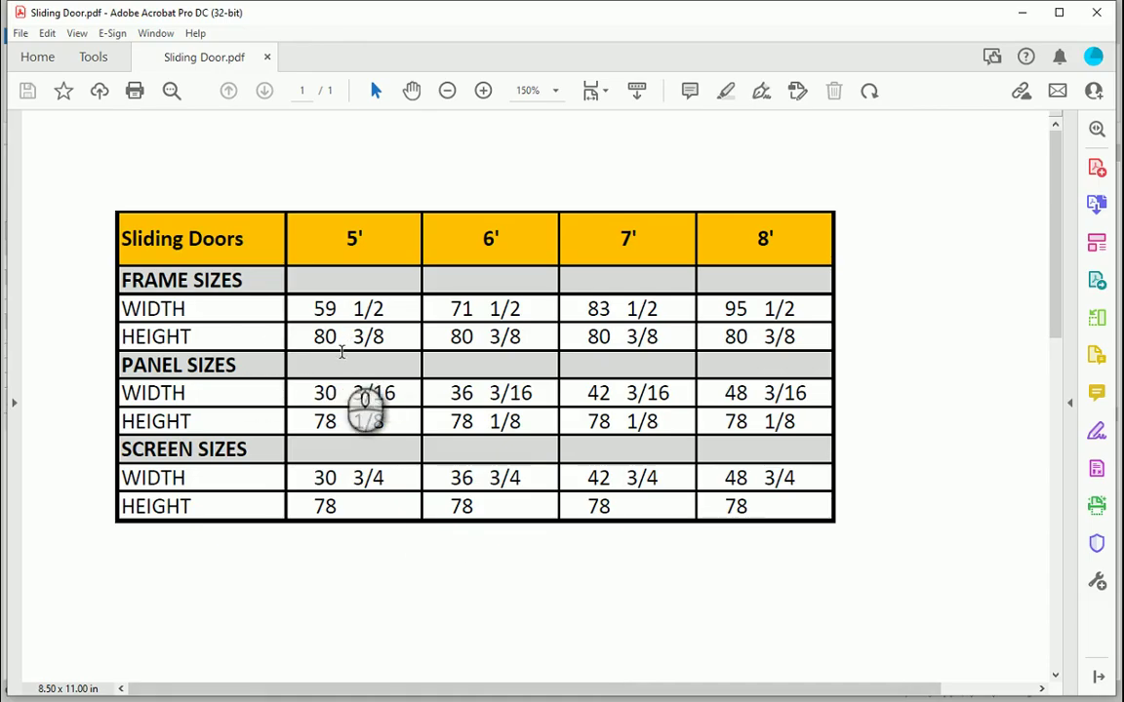
{"action": "key", "text": "alt+Tab"}
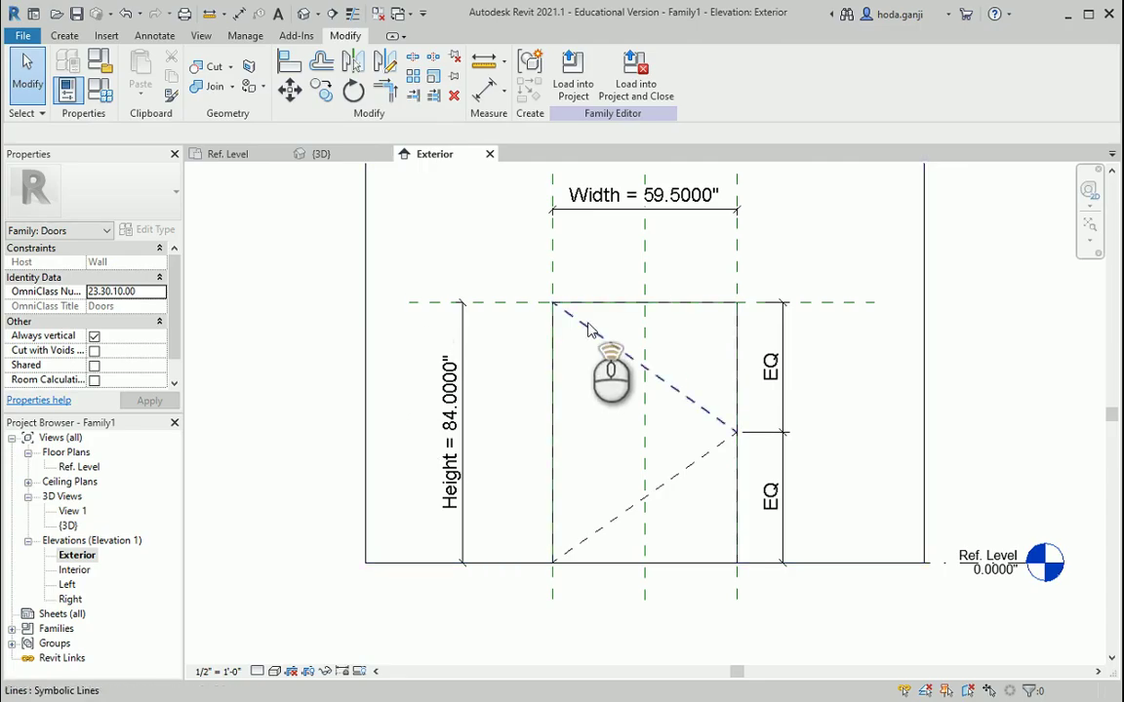
{"action": "left_click", "coordinate": [98, 88]}
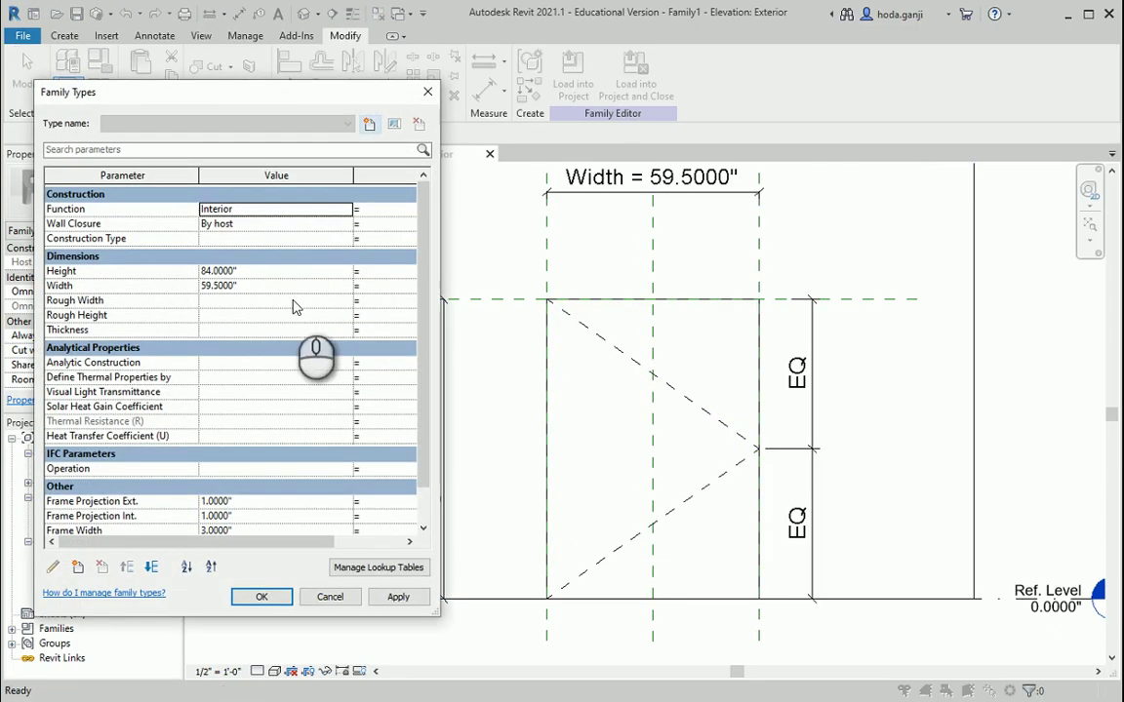
{"action": "left_click", "coordinate": [275, 271]}
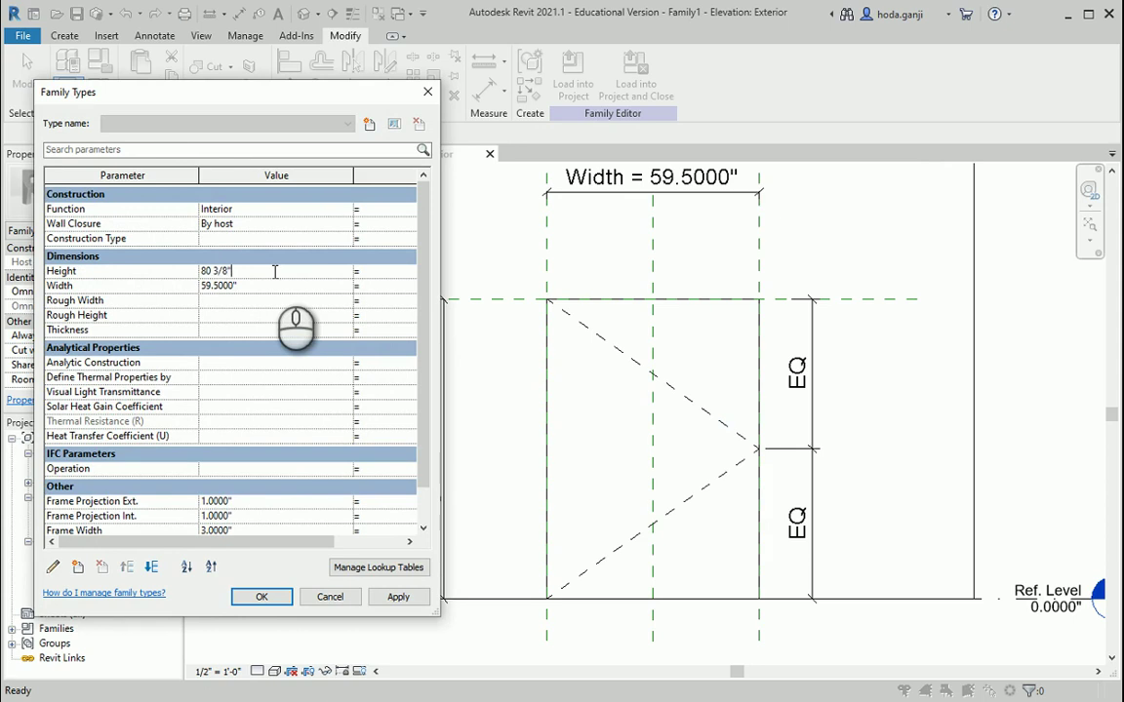
{"action": "key", "text": "Tab"}
{"action": "left_click_drag", "start_coordinate": [273, 543], "coordinate": [200, 542]}
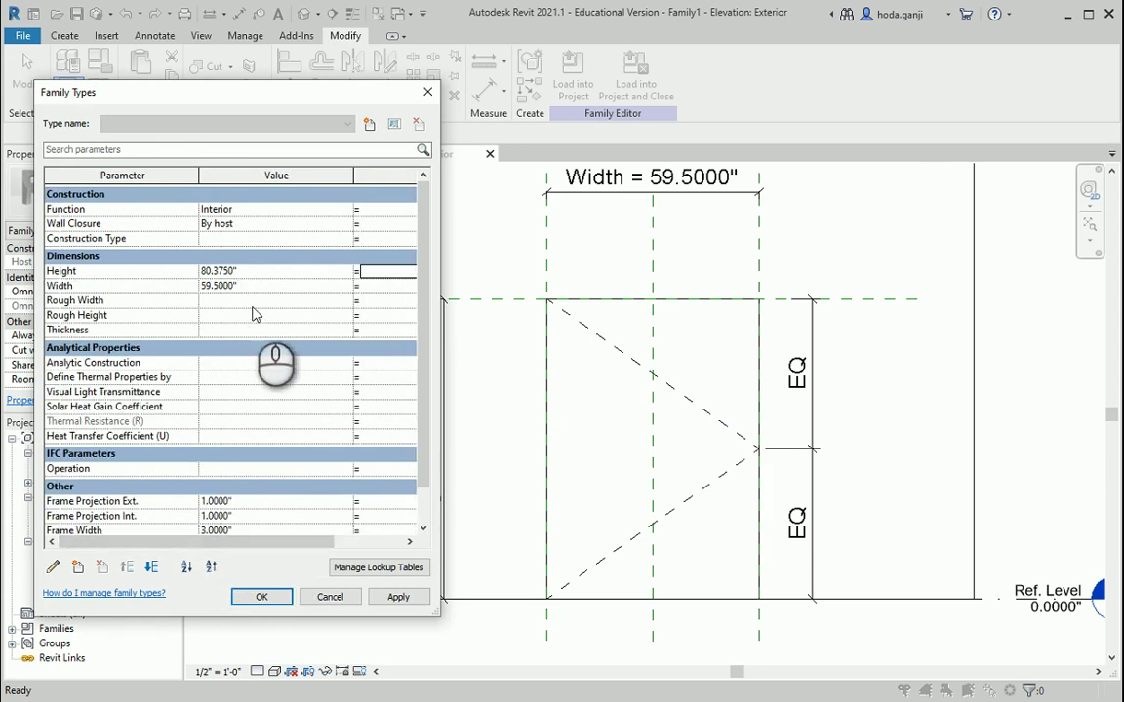
{"action": "left_click", "coordinate": [281, 597]}
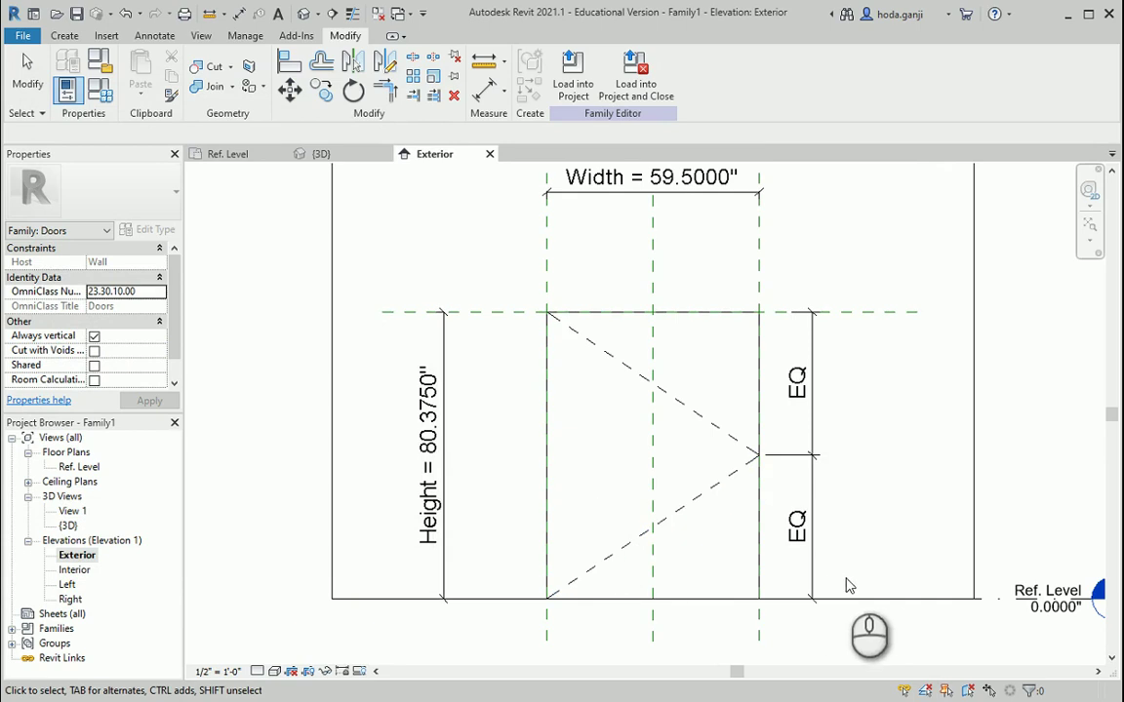
Inspect the resized opening, check the track dimensions in Bottom Profile.PNG in Photos, and return to Revit.
{"action": "scroll", "coordinate": [855, 597], "scroll_direction": "up", "scroll_amount": 2}
{"action": "scroll", "coordinate": [855, 597], "scroll_direction": "up", "scroll_amount": 1}
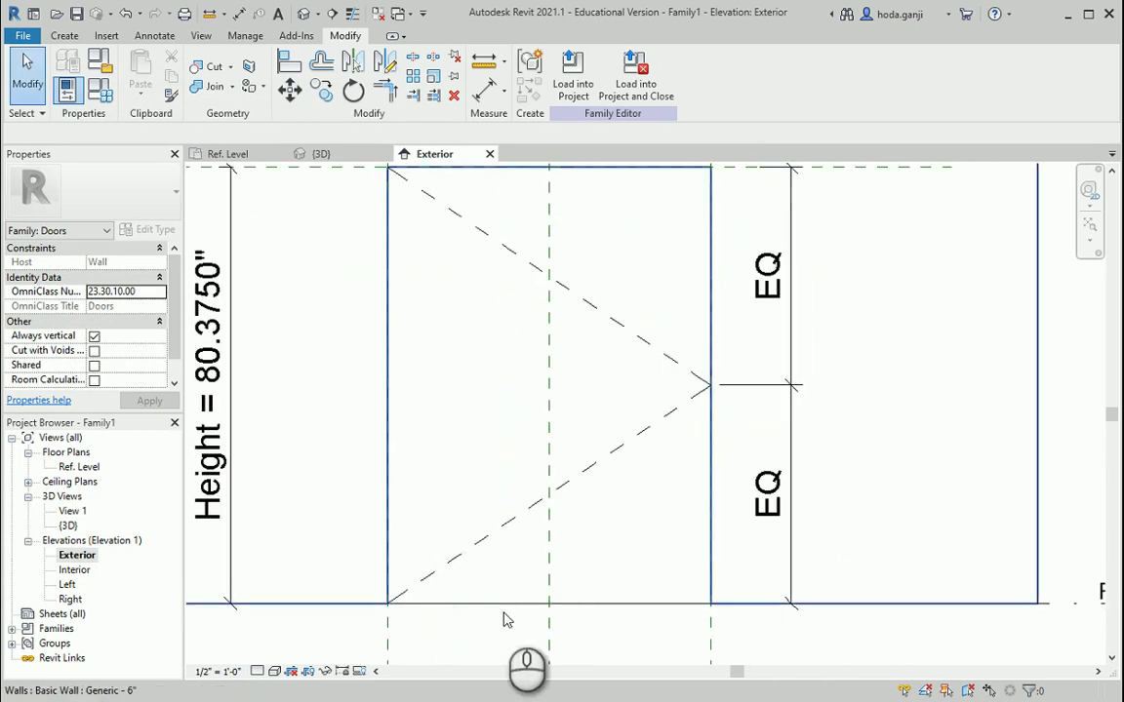
{"action": "scroll", "coordinate": [729, 552], "scroll_direction": "down", "scroll_amount": 1}
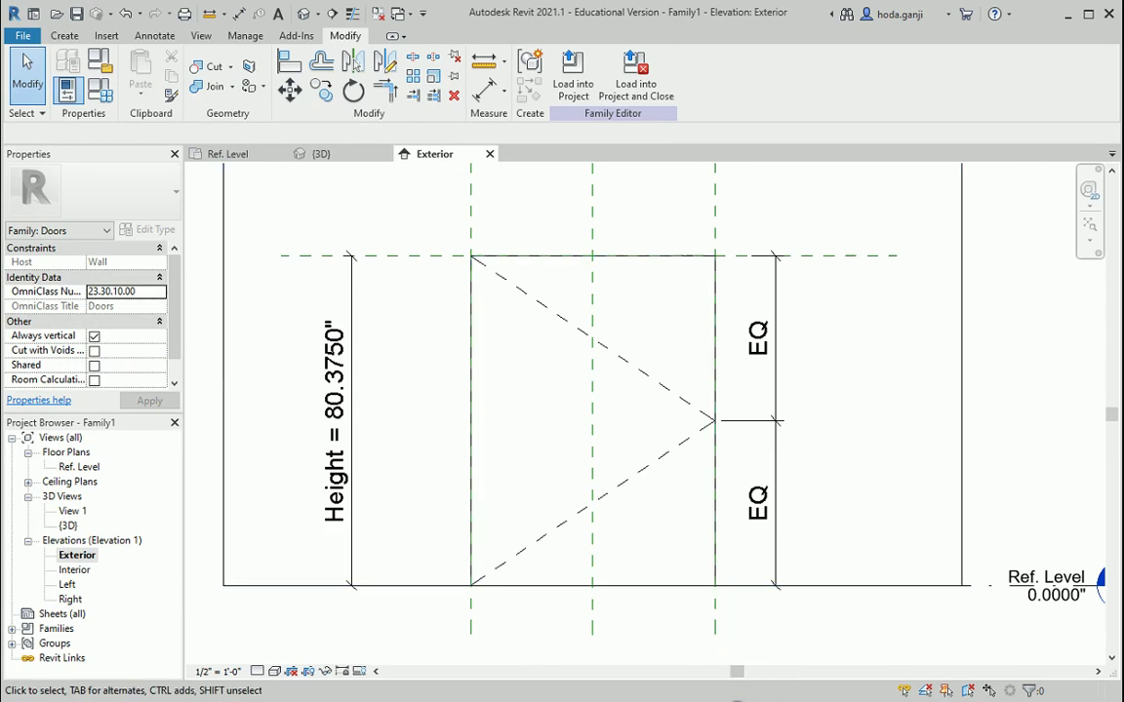
{"action": "left_click", "coordinate": [639, 615]}
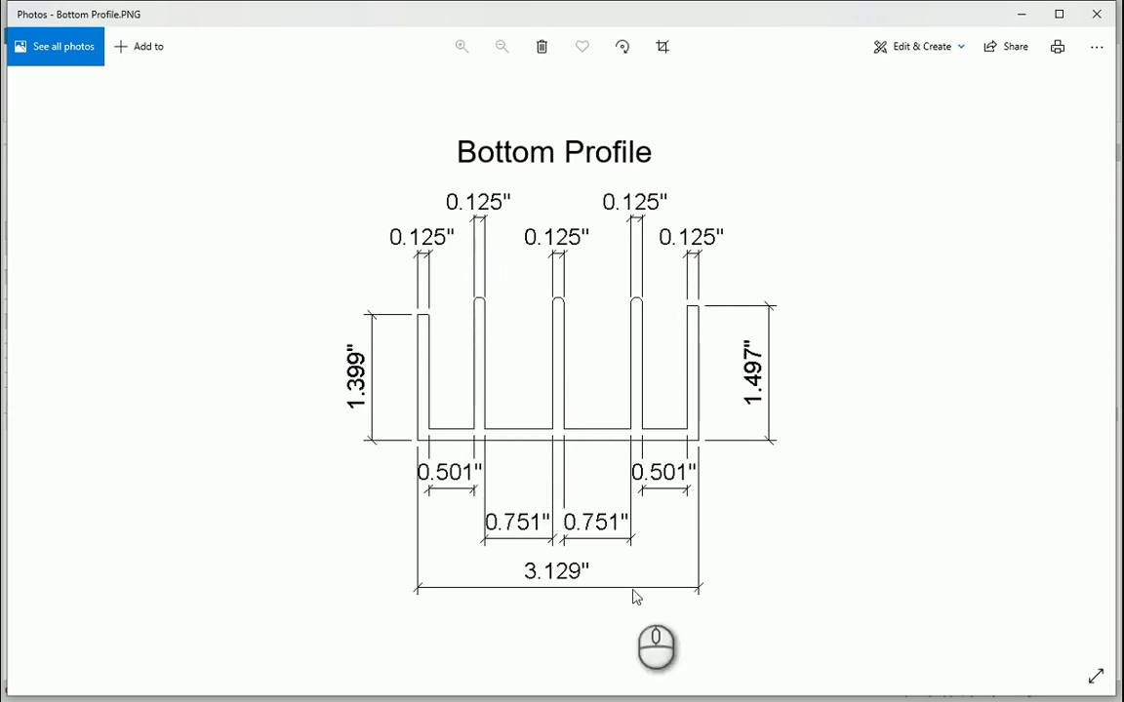
{"action": "key", "text": "alt+Tab"}
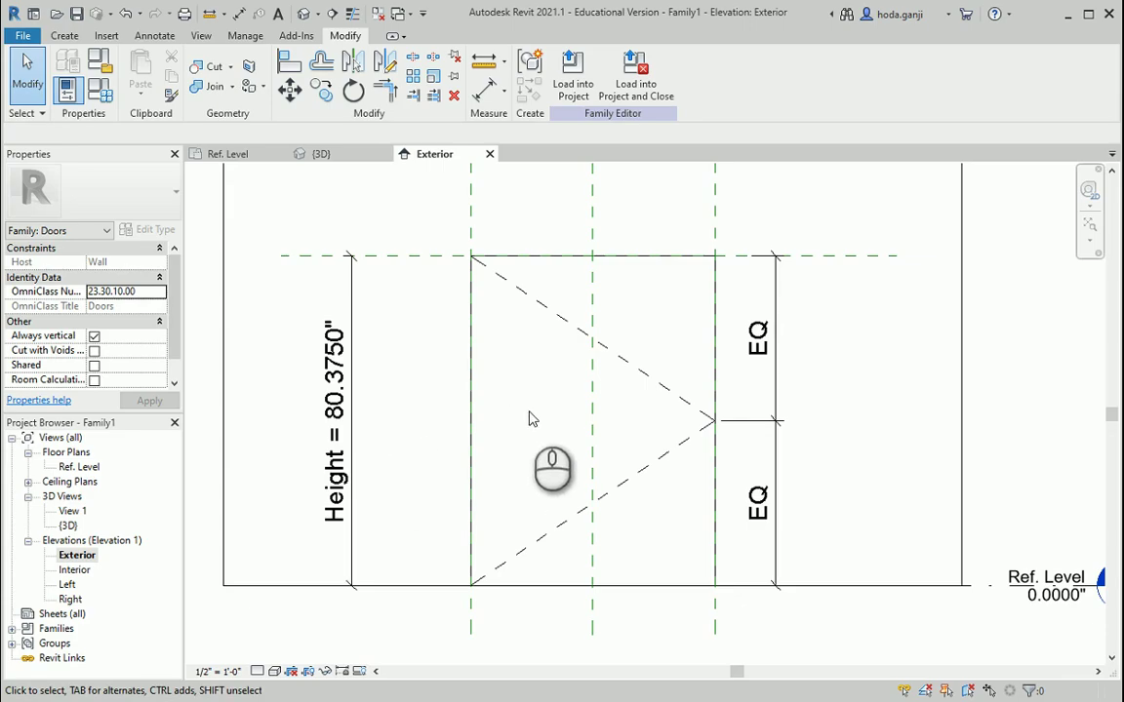
Open the Right elevation at the base of the wall and turn on Thin Lines.
{"action": "double_click", "coordinate": [71, 599]}
{"action": "scroll", "coordinate": [639, 585], "scroll_direction": "up", "scroll_amount": 3}
{"action": "scroll", "coordinate": [637, 595], "scroll_direction": "up", "scroll_amount": 5}
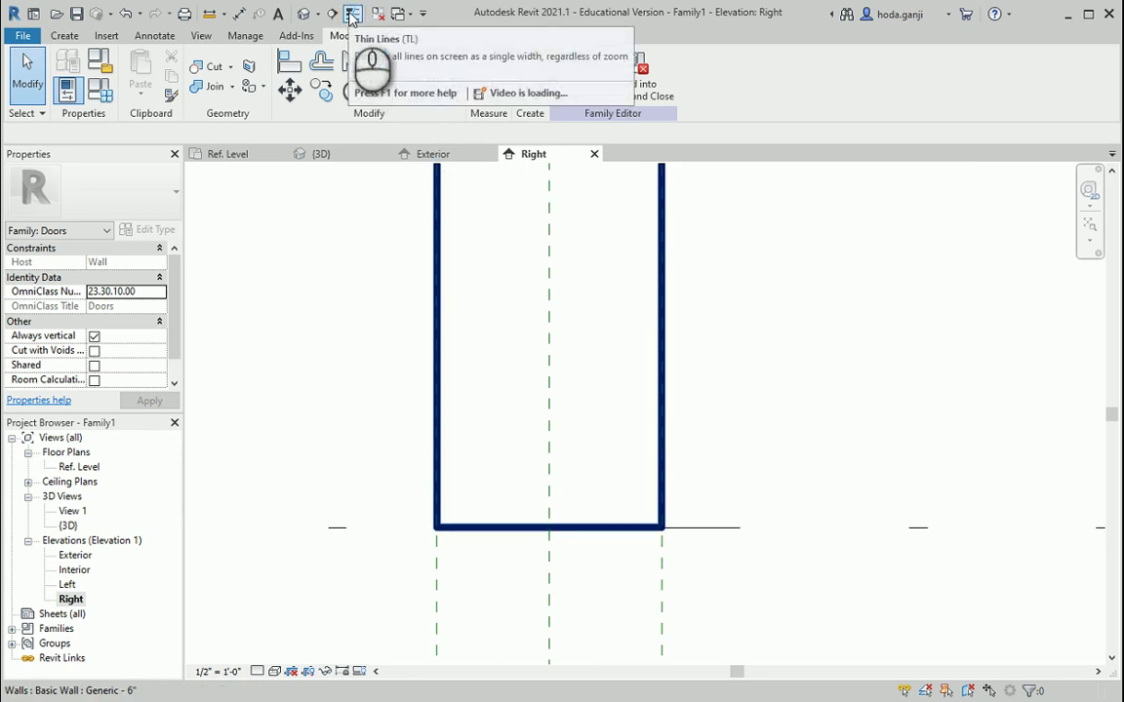
{"action": "left_click", "coordinate": [352, 19]}
{"action": "scroll", "coordinate": [584, 509], "scroll_direction": "down", "scroll_amount": 2}
{"action": "scroll", "coordinate": [698, 449], "scroll_direction": "up", "scroll_amount": 4}
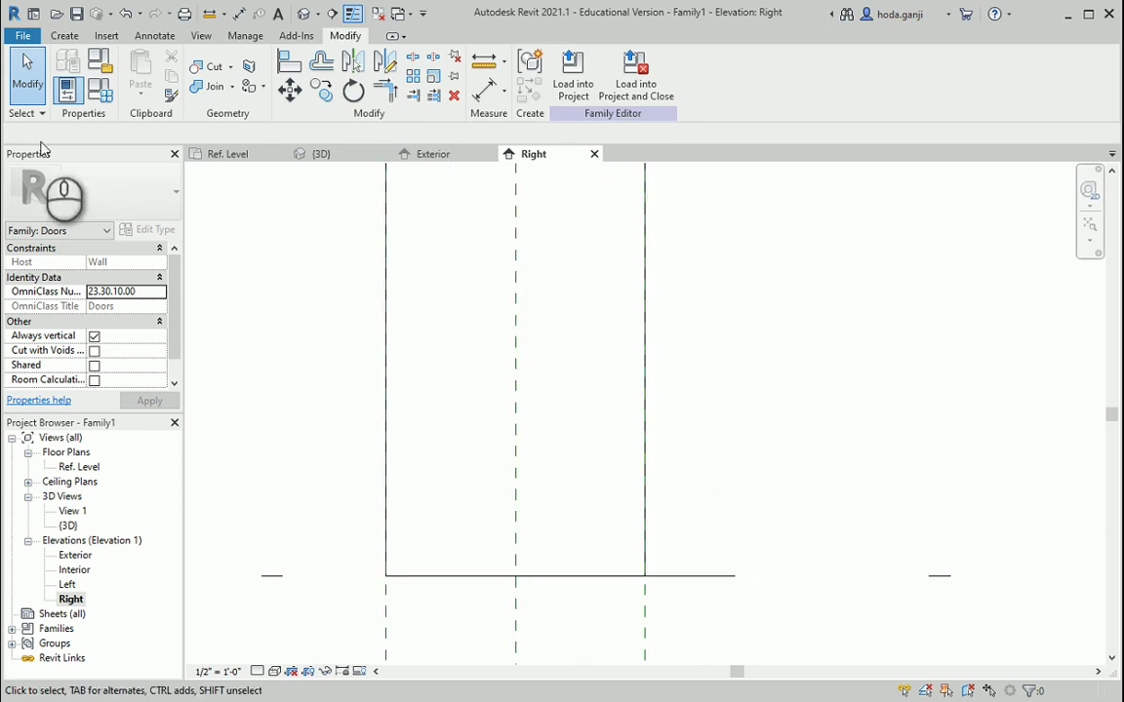
Start an extrusion, consult Bottom Profile.PNG, and sketch a 1.399" vertical line up from the wall's lower-left corner.
{"action": "left_click", "coordinate": [64, 36]}
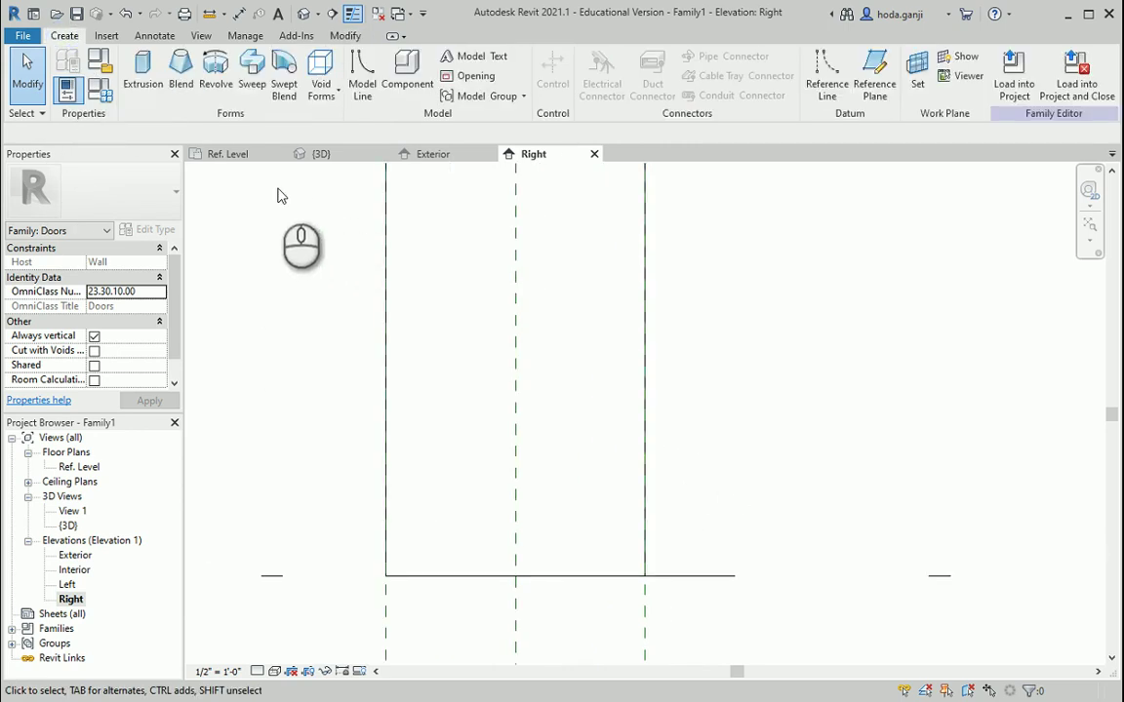
{"action": "left_click", "coordinate": [146, 93]}
{"action": "scroll", "coordinate": [565, 401], "scroll_direction": "up", "scroll_amount": 2}
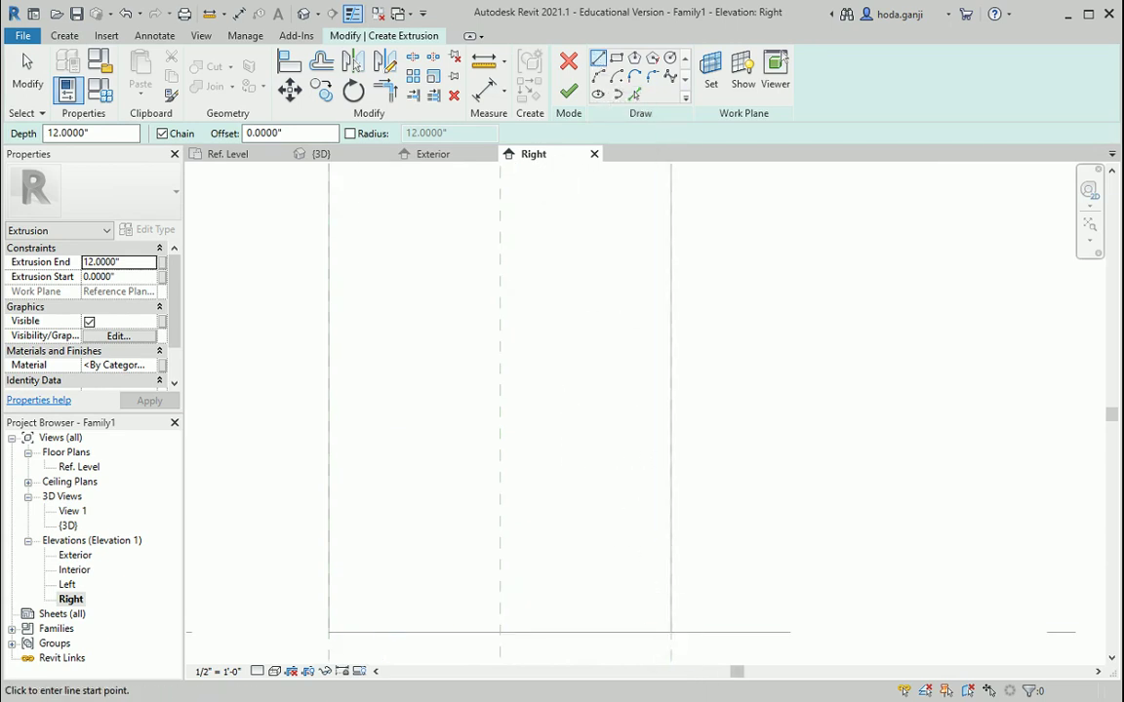
{"action": "mouse_move", "coordinate": [672, 692]}
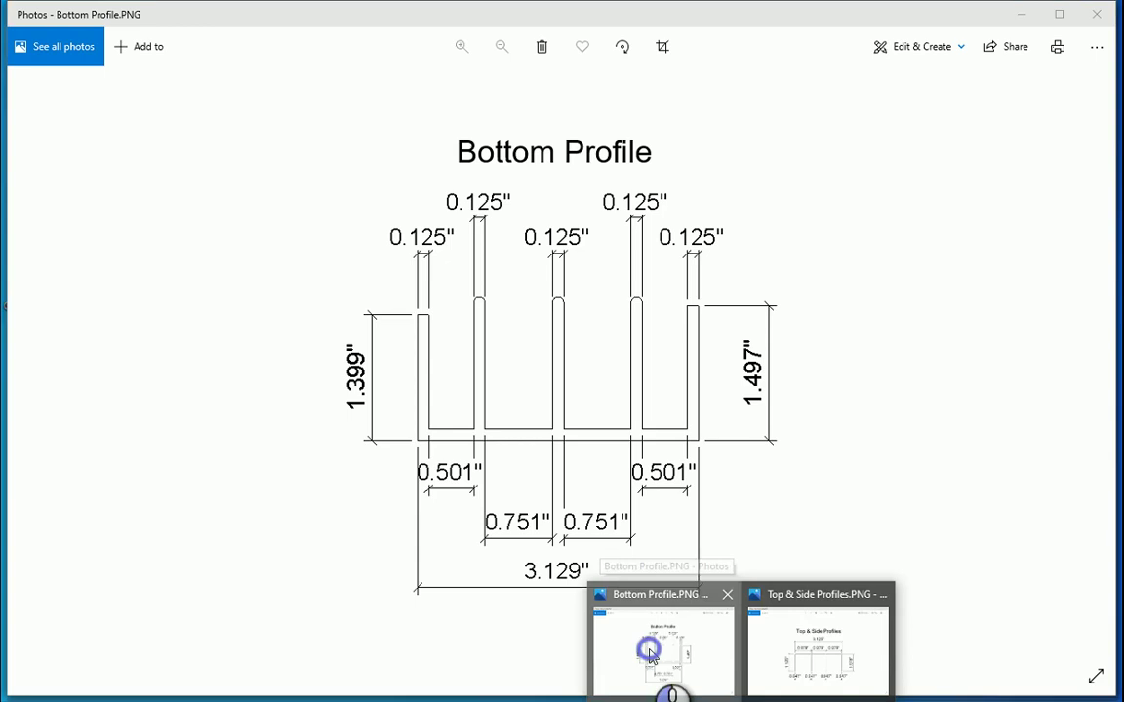
{"action": "left_click", "coordinate": [647, 647]}
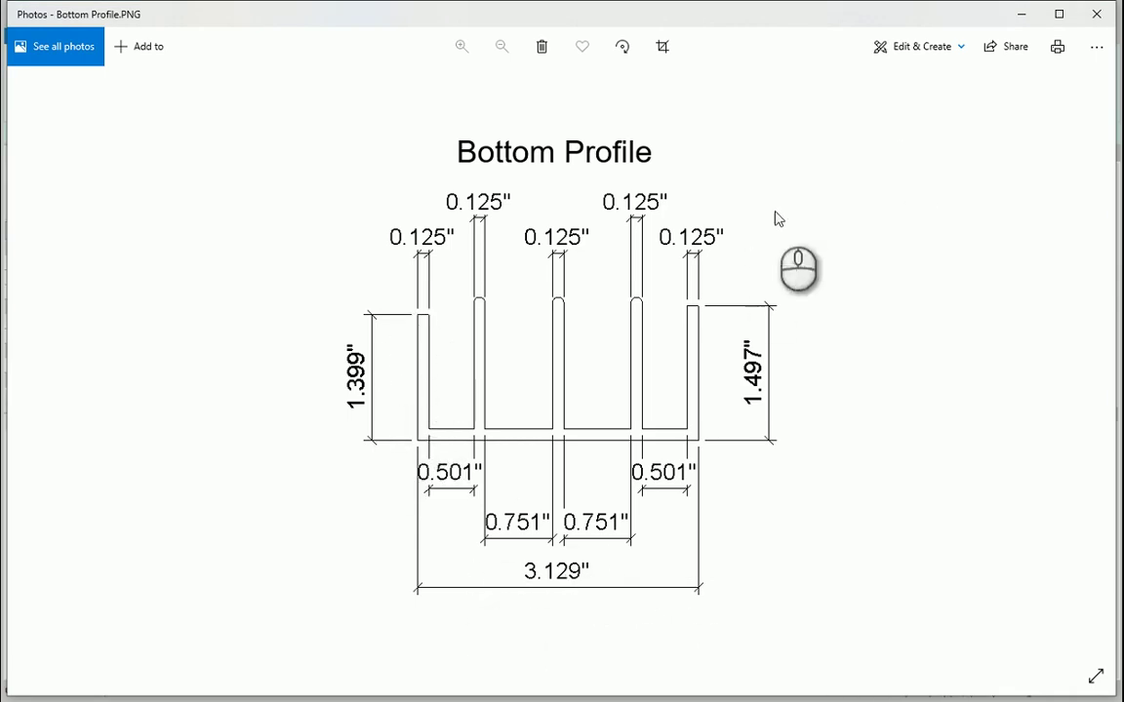
{"action": "left_click", "coordinate": [1022, 14]}
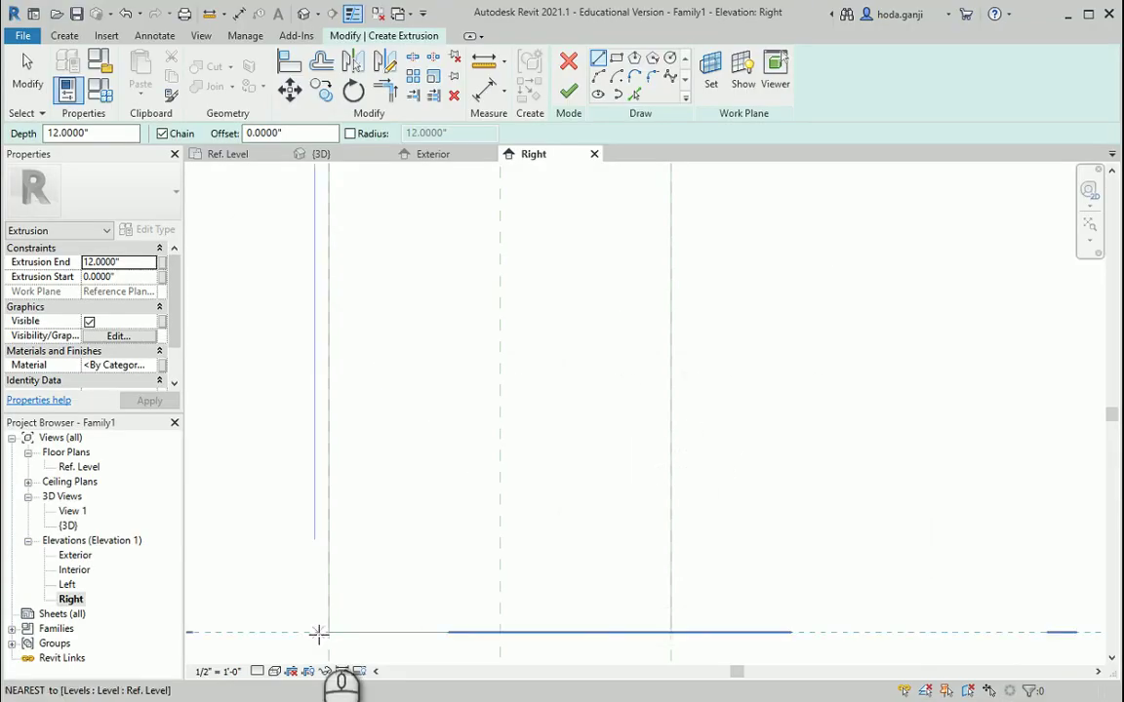
{"action": "left_click", "coordinate": [329, 632]}
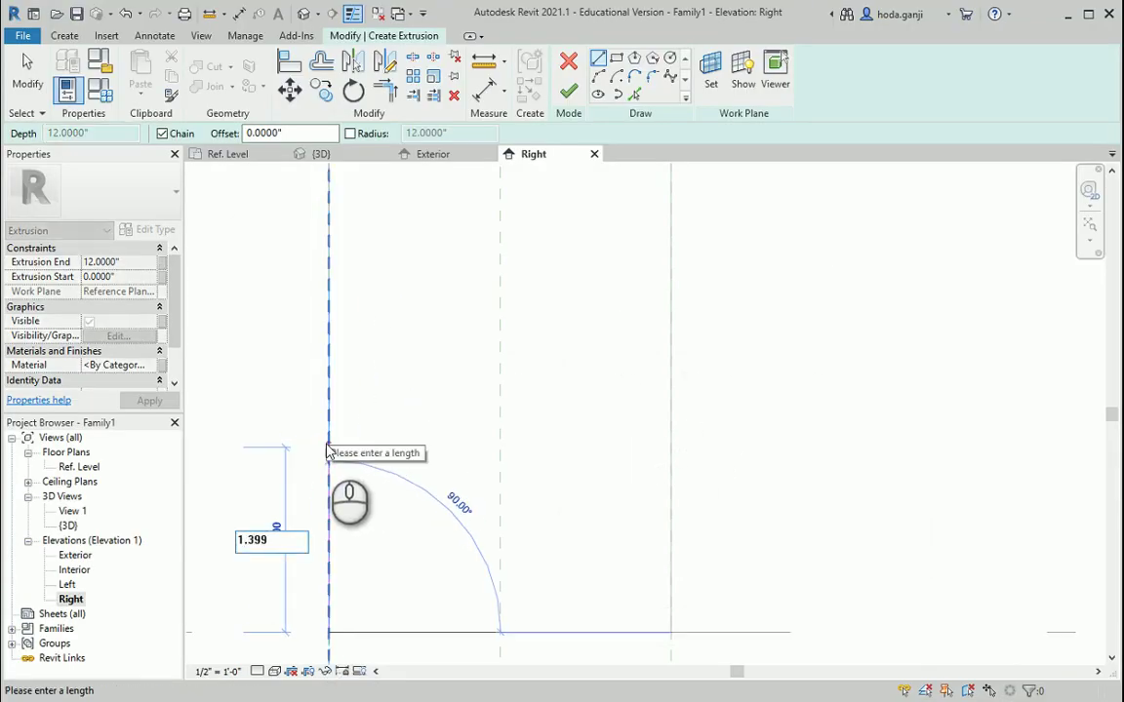
{"action": "type", "text": "3"}
{"action": "key", "text": "Return"}
{"action": "key", "text": "Escape"}
Sketch the profile's 3.129" horizontal base line along Ref. Level from the wall's lower-left corner.
{"action": "scroll", "coordinate": [394, 390], "scroll_direction": "down", "scroll_amount": 1}
{"action": "left_click", "coordinate": [338, 602]}
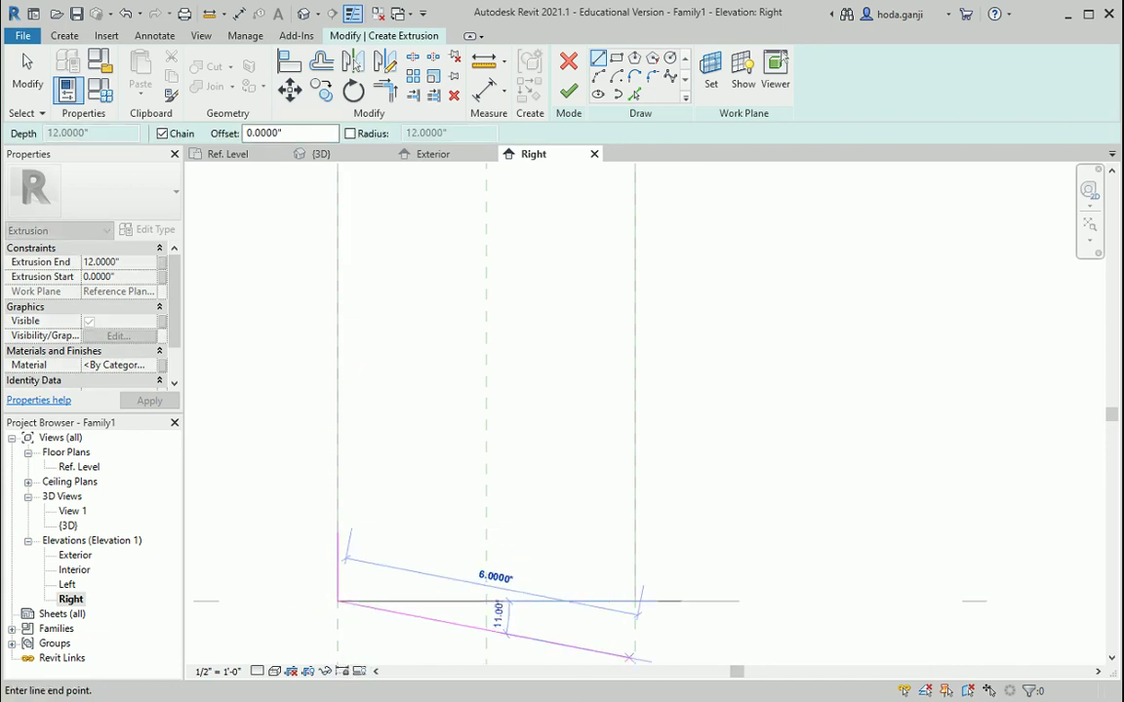
{"action": "mouse_move", "coordinate": [659, 674]}
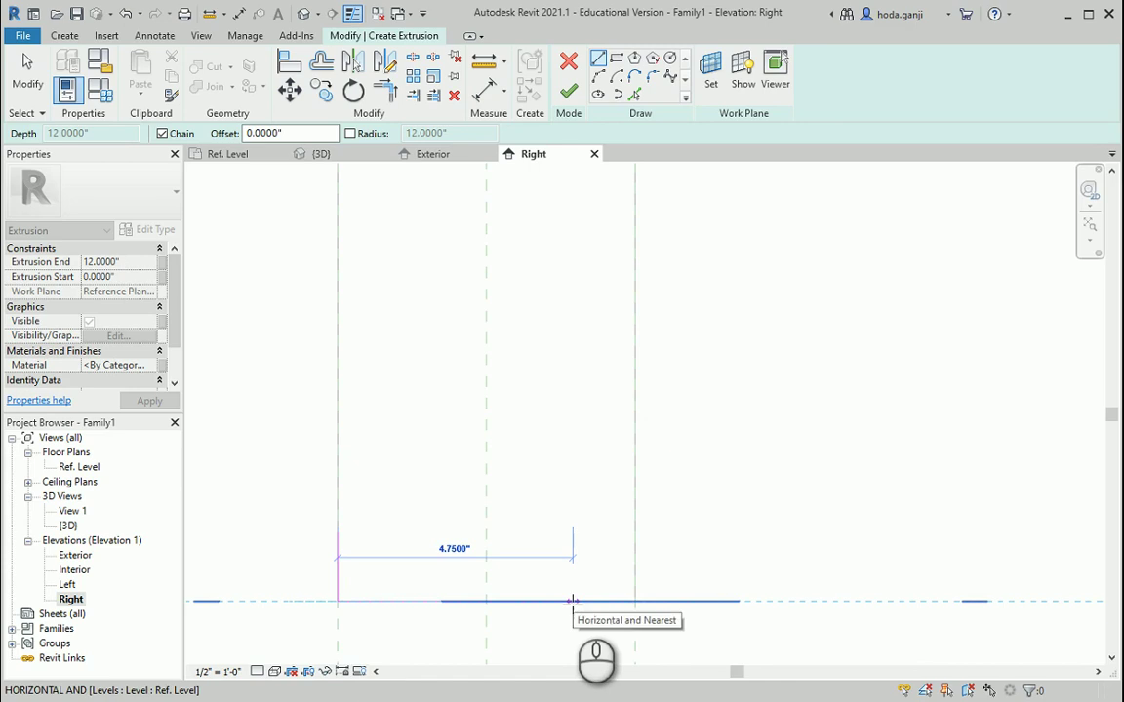
{"action": "key", "text": "Return"}
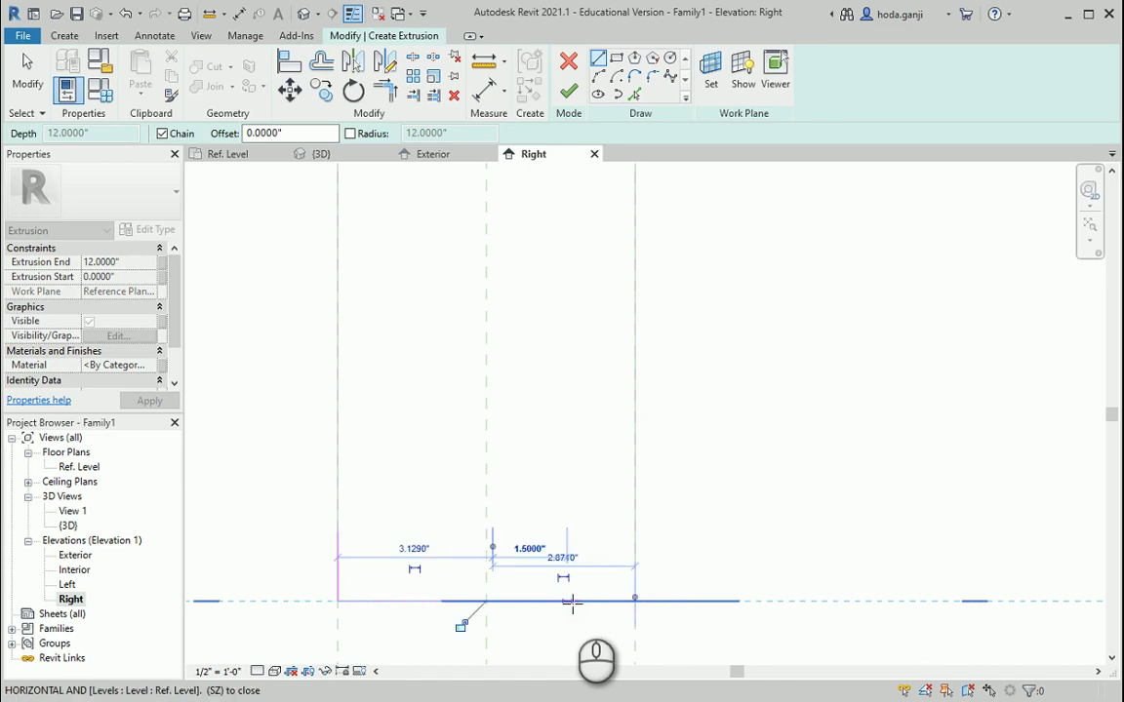
{"action": "key", "text": "Escape"}
{"action": "middle_click_drag", "start_coordinate": [383, 610], "coordinate": [431, 568]}
{"action": "scroll", "coordinate": [430, 569], "scroll_direction": "up", "scroll_amount": 3}
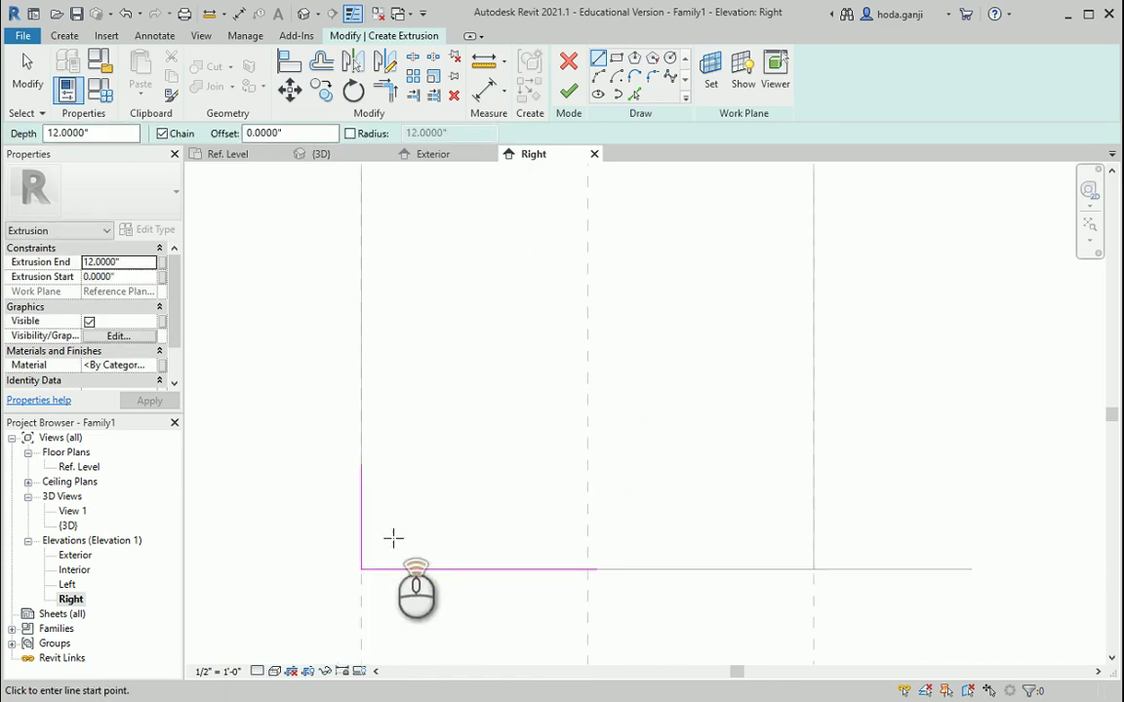
{"action": "key", "text": "Escape"}
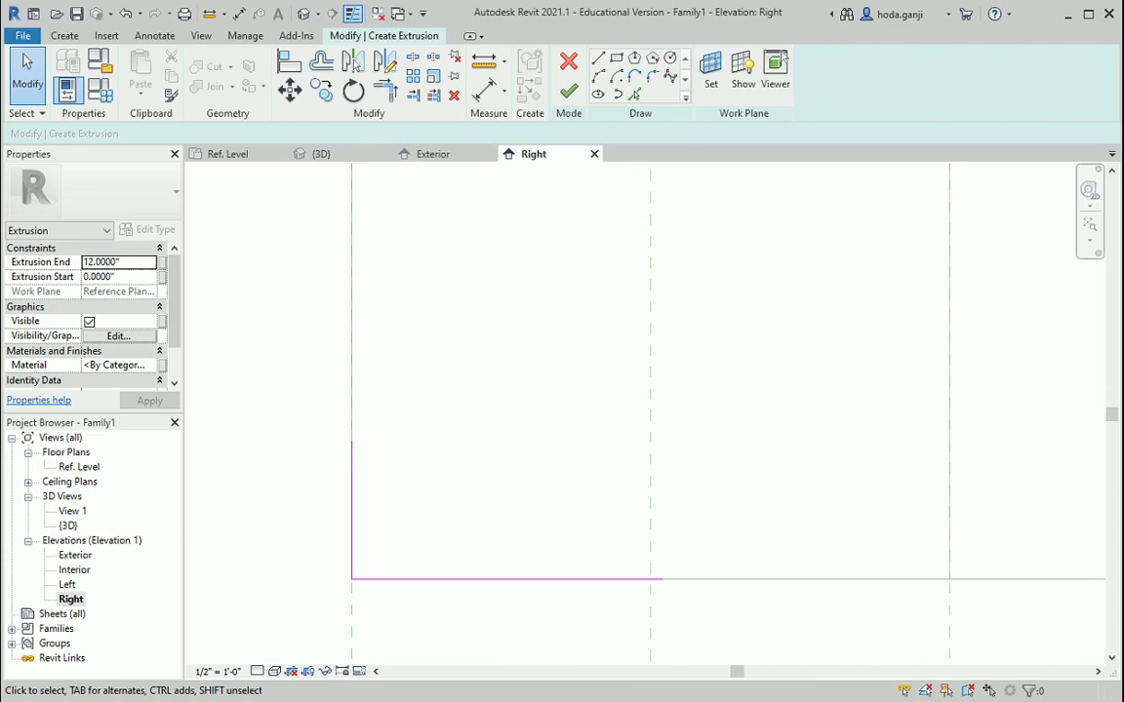
Recheck the Bottom Profile image and sketch a 0.125" horizontal line inward from the top of the vertical line.
{"action": "mouse_move", "coordinate": [700, 695]}
{"action": "mouse_move", "coordinate": [680, 662]}
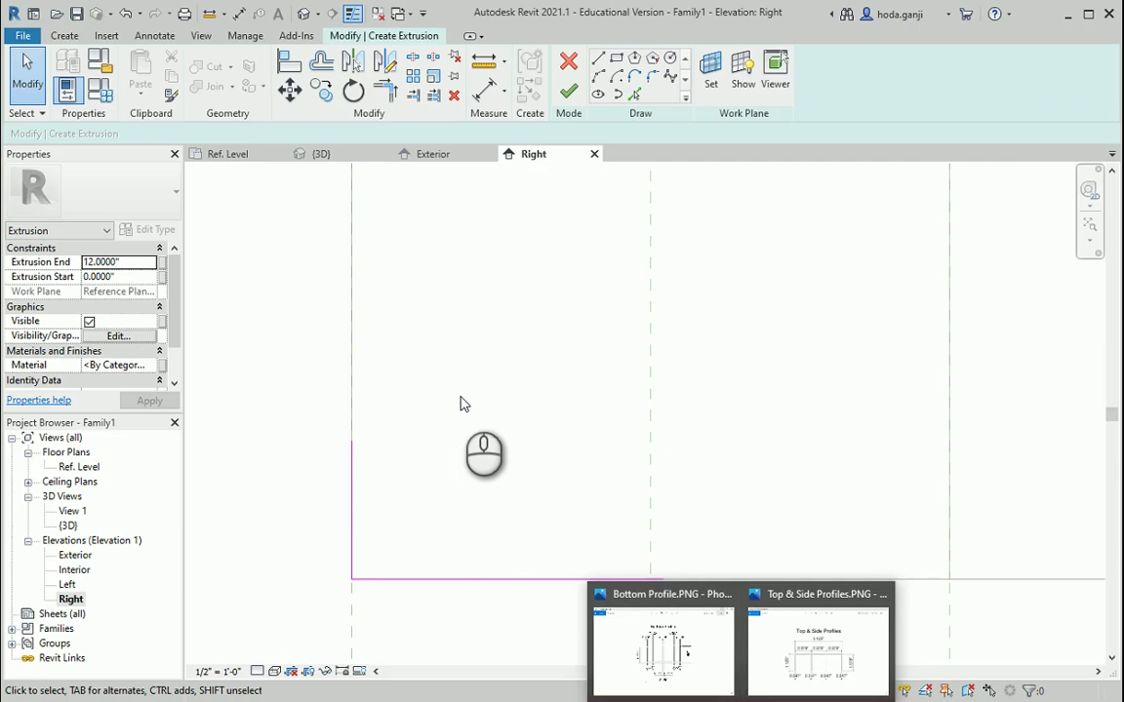
{"action": "left_click", "coordinate": [461, 400]}
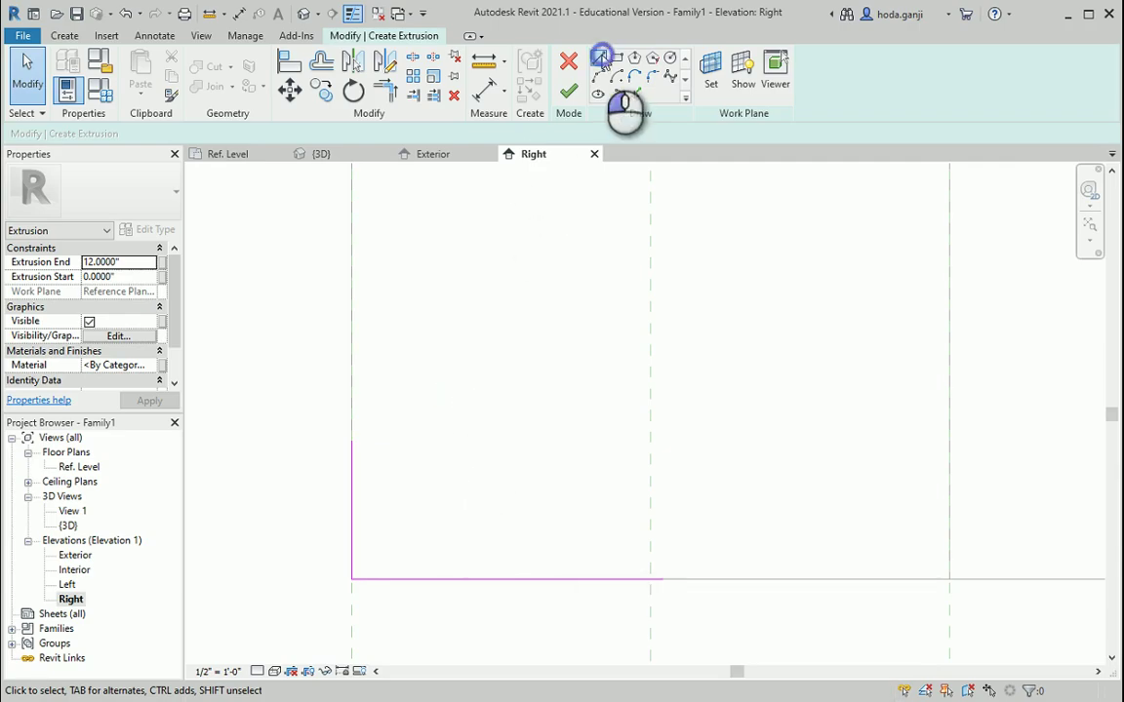
{"action": "left_click", "coordinate": [599, 58]}
{"action": "left_click", "coordinate": [352, 439]}
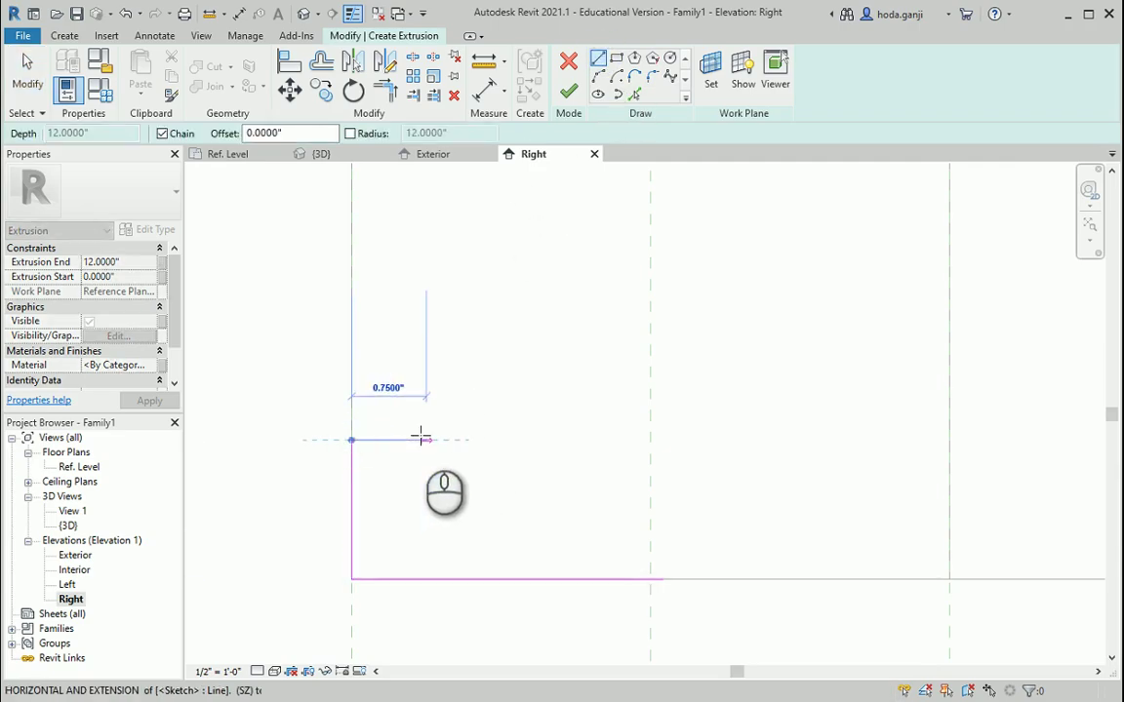
{"action": "type", "text": ".1"}
{"action": "key", "text": "Return"}
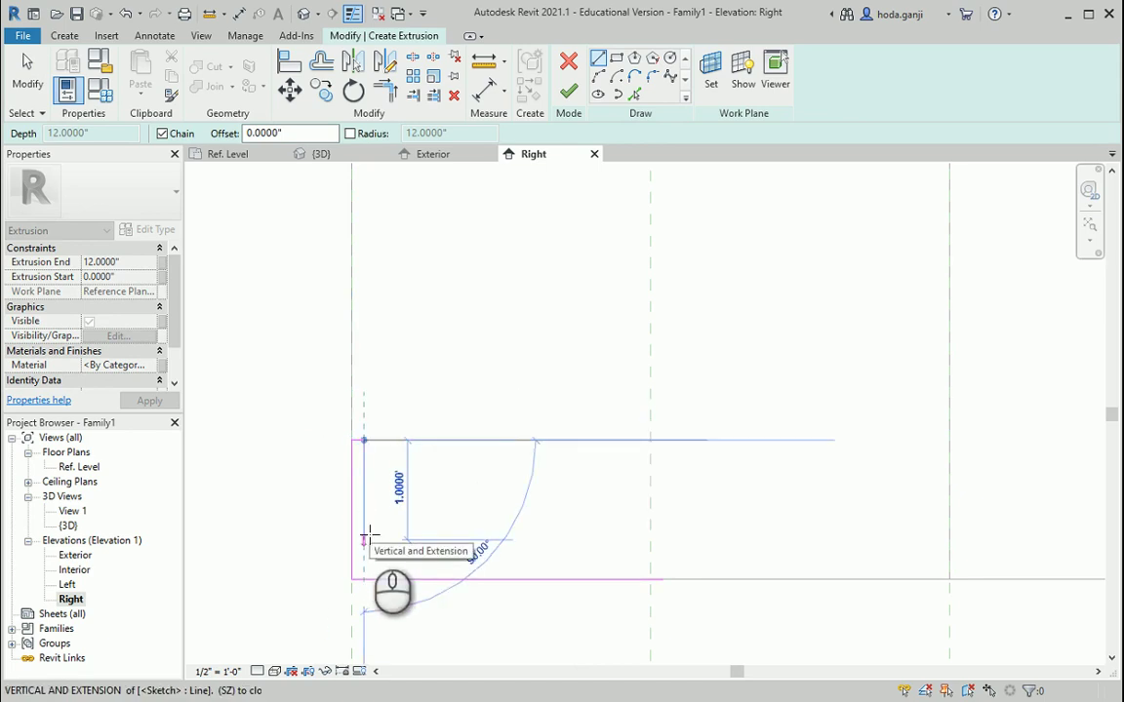
{"action": "key", "text": "Escape"}
{"action": "scroll", "coordinate": [459, 500], "scroll_direction": "down", "scroll_amount": 1}
{"action": "scroll", "coordinate": [441, 556], "scroll_direction": "up", "scroll_amount": 1}
{"action": "key", "text": "Escape"}
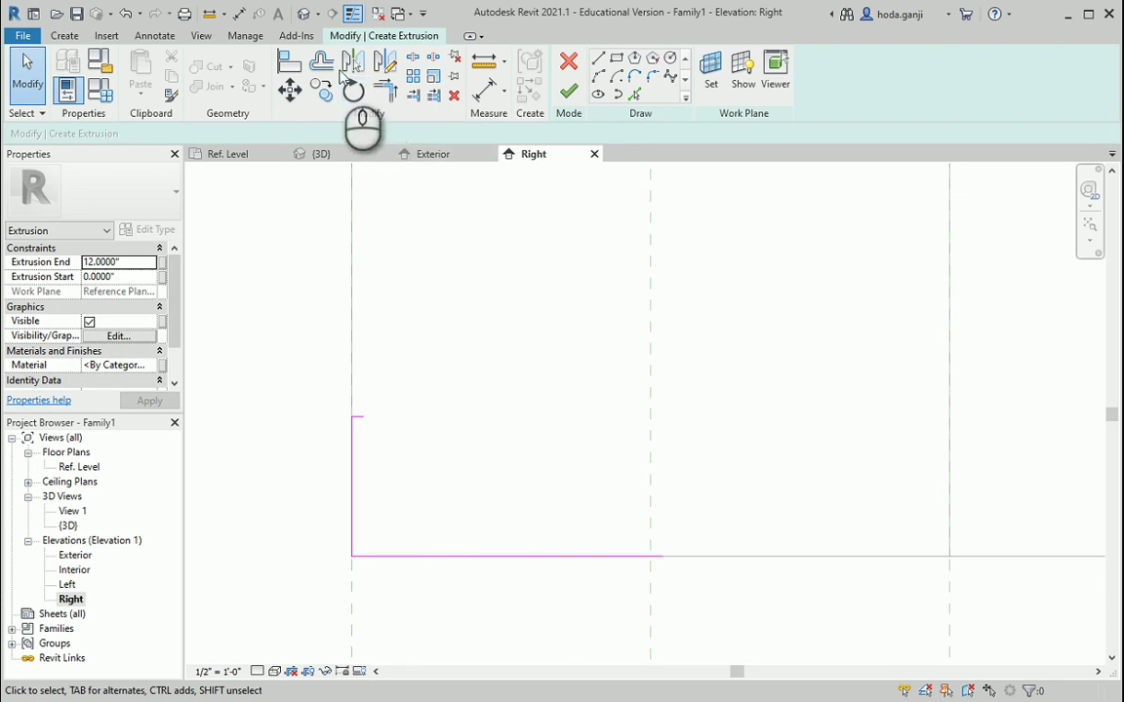
Offset a copy of the horizontal base line 0.125" upward.
{"action": "left_click", "coordinate": [322, 62]}
{"action": "left_click_drag", "start_coordinate": [385, 134], "coordinate": [255, 144]}
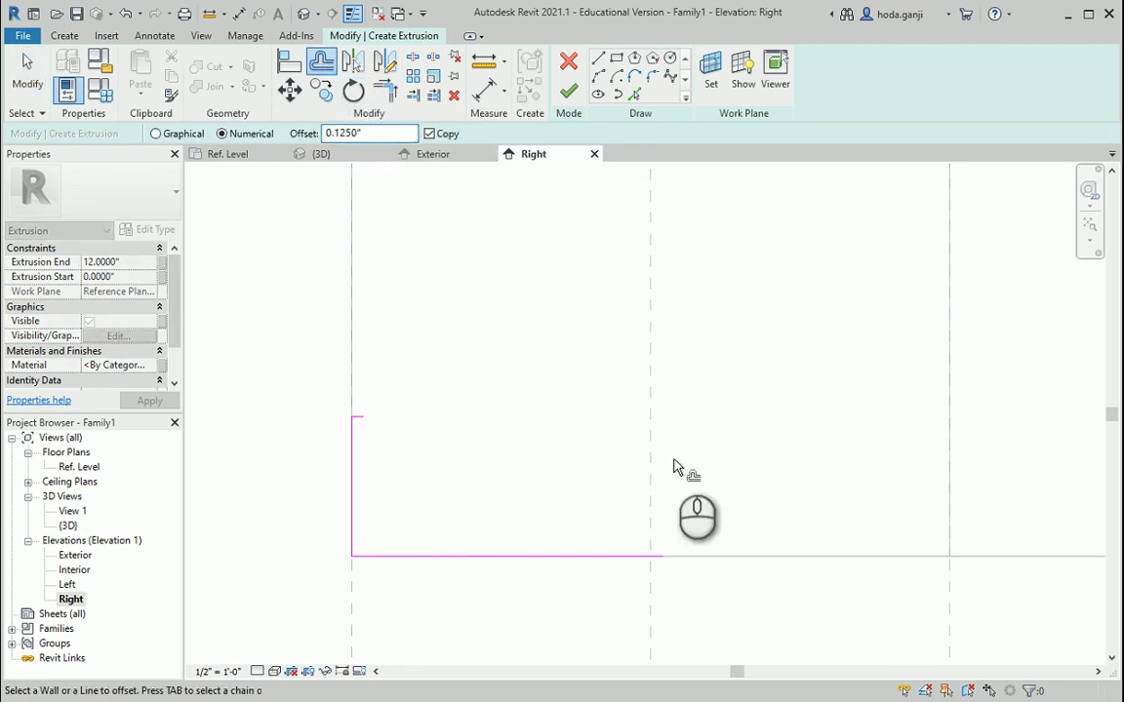
{"action": "left_click", "coordinate": [504, 554]}
{"action": "scroll", "coordinate": [395, 472], "scroll_direction": "up", "scroll_amount": 1}
{"action": "key", "text": "Escape"}
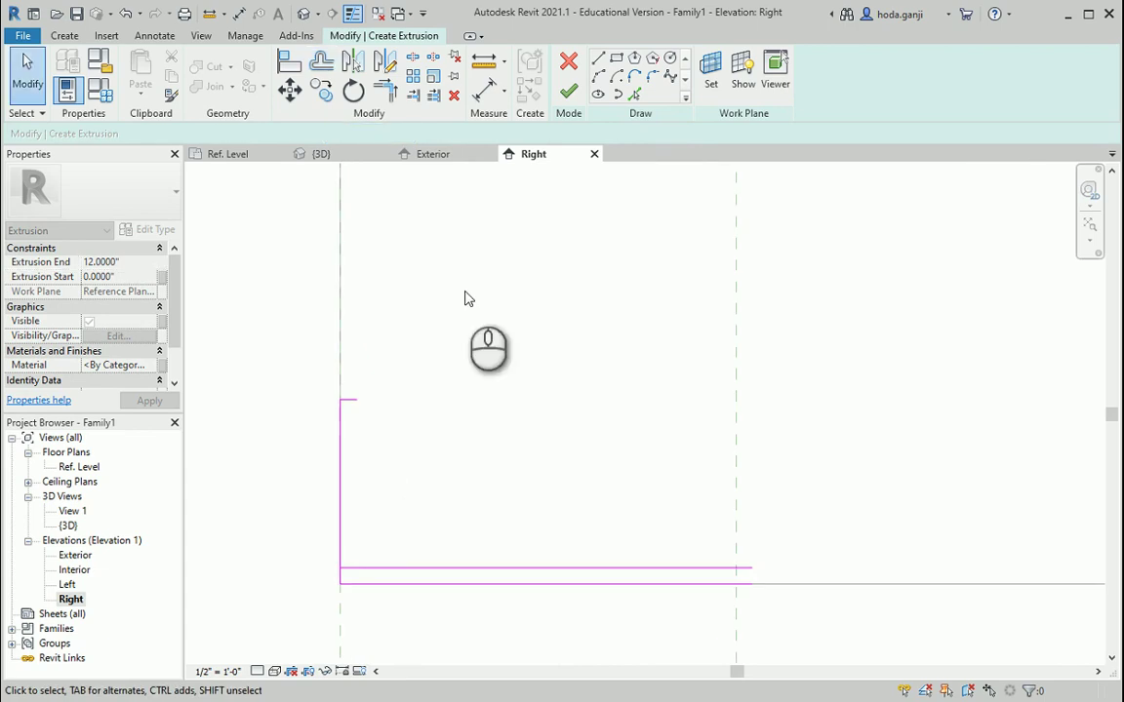
Sketch the left flange's inner vertical line down to the offset base line, and trim the two lines into a corner.
{"action": "left_click", "coordinate": [598, 57]}
{"action": "left_click", "coordinate": [358, 402]}
{"action": "left_click", "coordinate": [359, 570]}
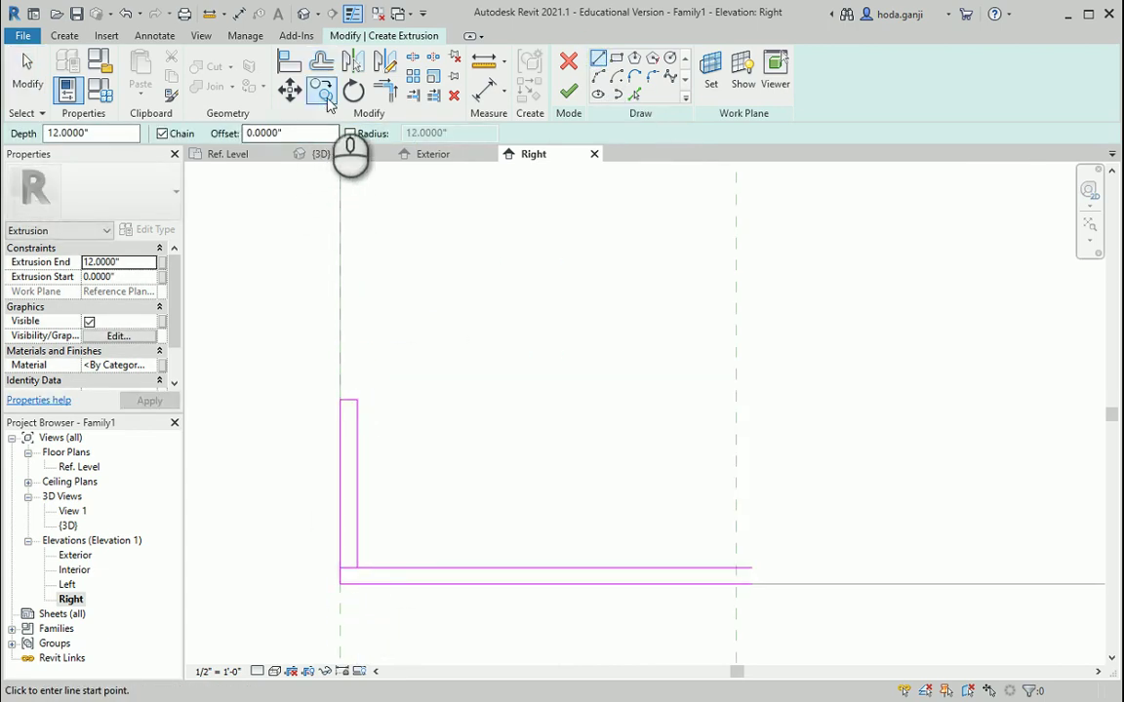
{"action": "left_click", "coordinate": [385, 90]}
{"action": "left_click", "coordinate": [357, 548]}
{"action": "left_click", "coordinate": [376, 570]}
{"action": "key", "text": "Escape"}
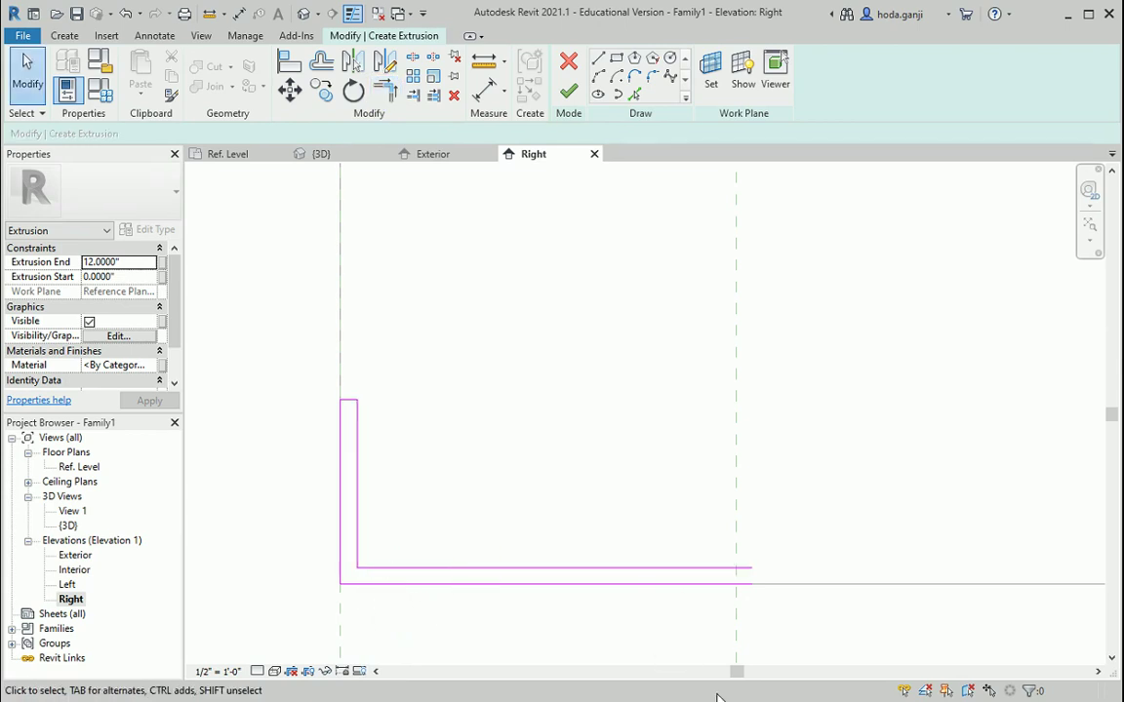
Recheck the Bottom Profile image and cap the leftmost inner rib with a 0.0625" radius semicircular arc between its two vertical lines.
{"action": "left_click", "coordinate": [591, 576]}
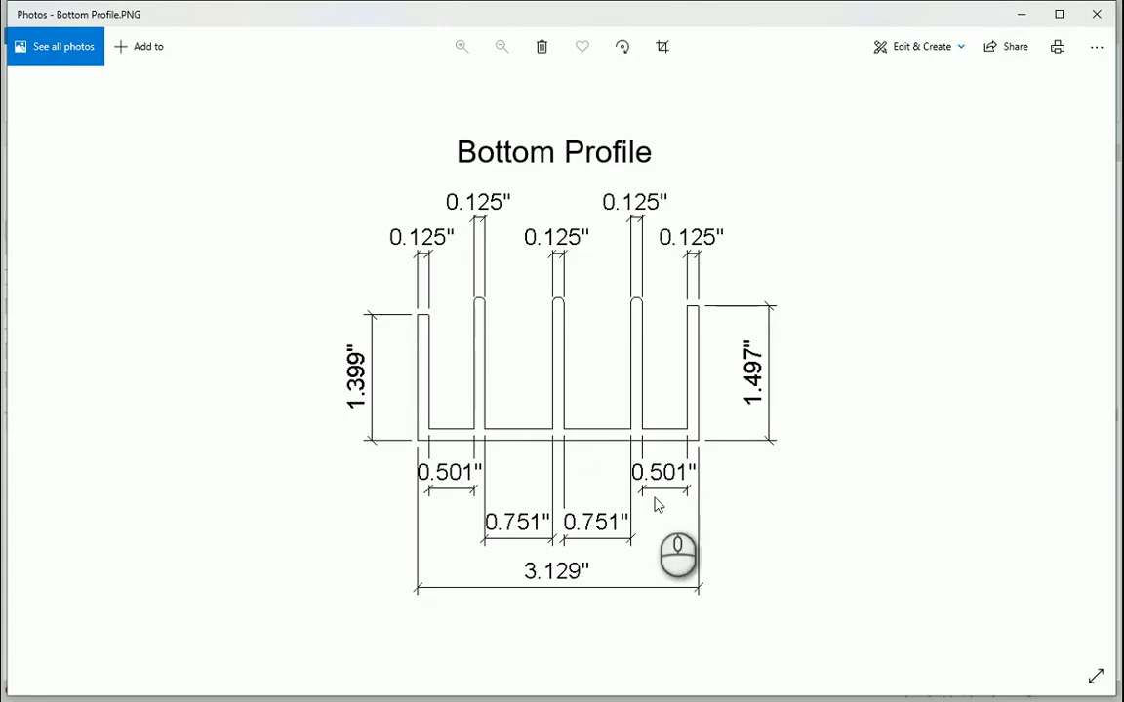
{"action": "key", "text": "alt+Tab"}
{"action": "scroll", "coordinate": [683, 425], "scroll_direction": "up", "scroll_amount": 1}
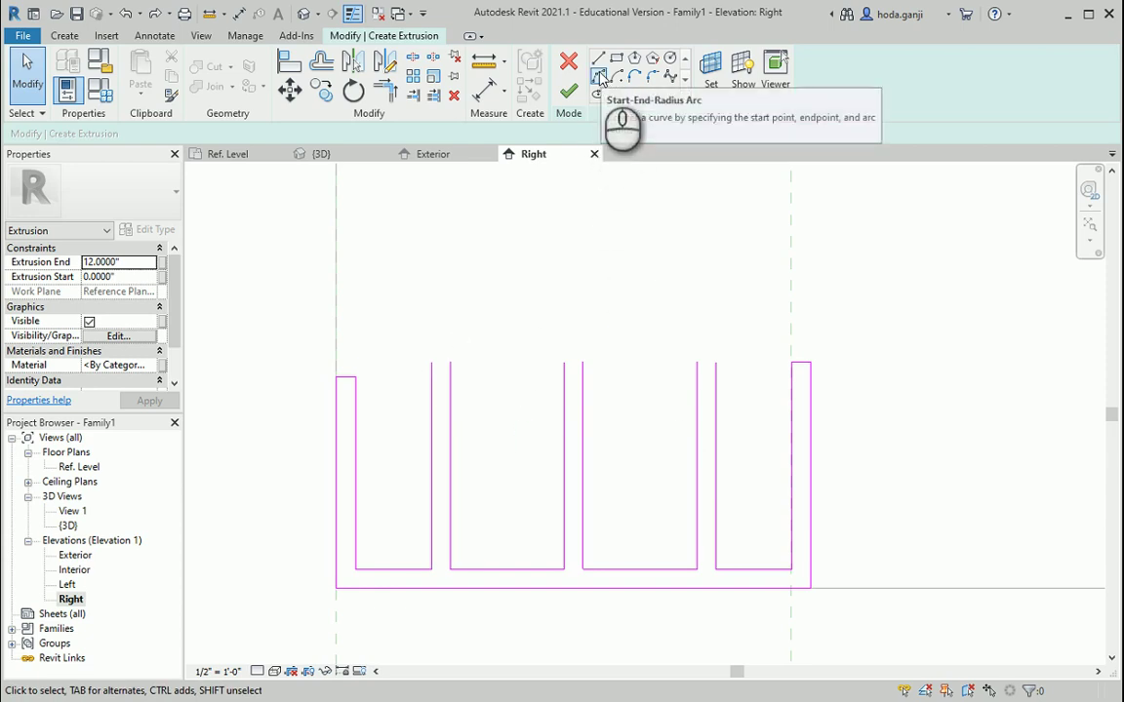
{"action": "left_click", "coordinate": [600, 78]}
{"action": "scroll", "coordinate": [431, 370], "scroll_direction": "up", "scroll_amount": 2}
{"action": "left_click", "coordinate": [446, 365]}
{"action": "left_click", "coordinate": [441, 365]}
{"action": "scroll", "coordinate": [673, 374], "scroll_direction": "up", "scroll_amount": 2}
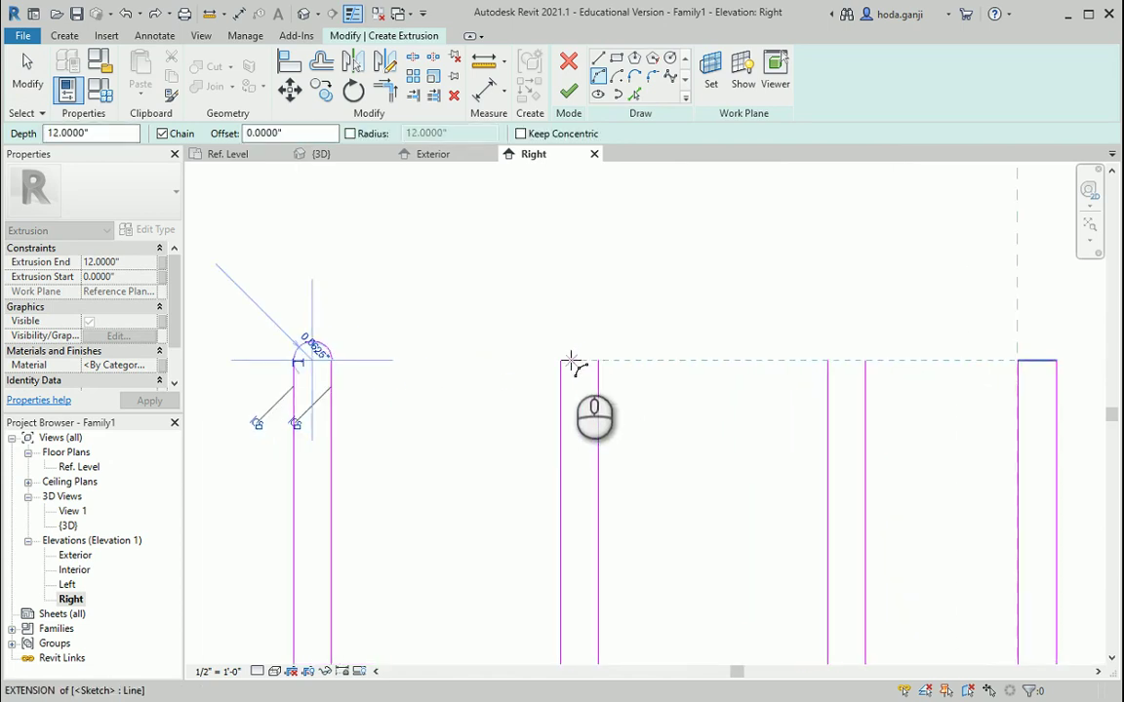
{"action": "key", "text": "Escape"}
Copy the rib's arc cap onto the other two inner ribs with the Multiple option, and finish the bottom track's extrusion sketch.
{"action": "left_click", "coordinate": [312, 349]}
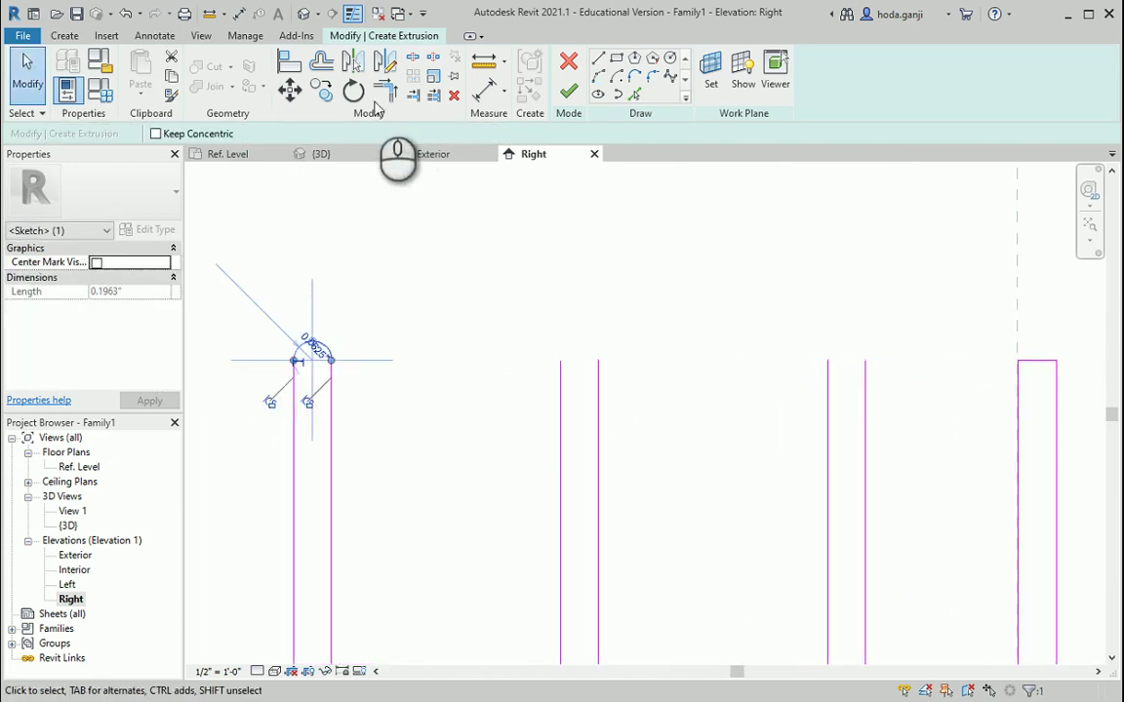
{"action": "left_click", "coordinate": [321, 89]}
{"action": "left_click", "coordinate": [276, 134]}
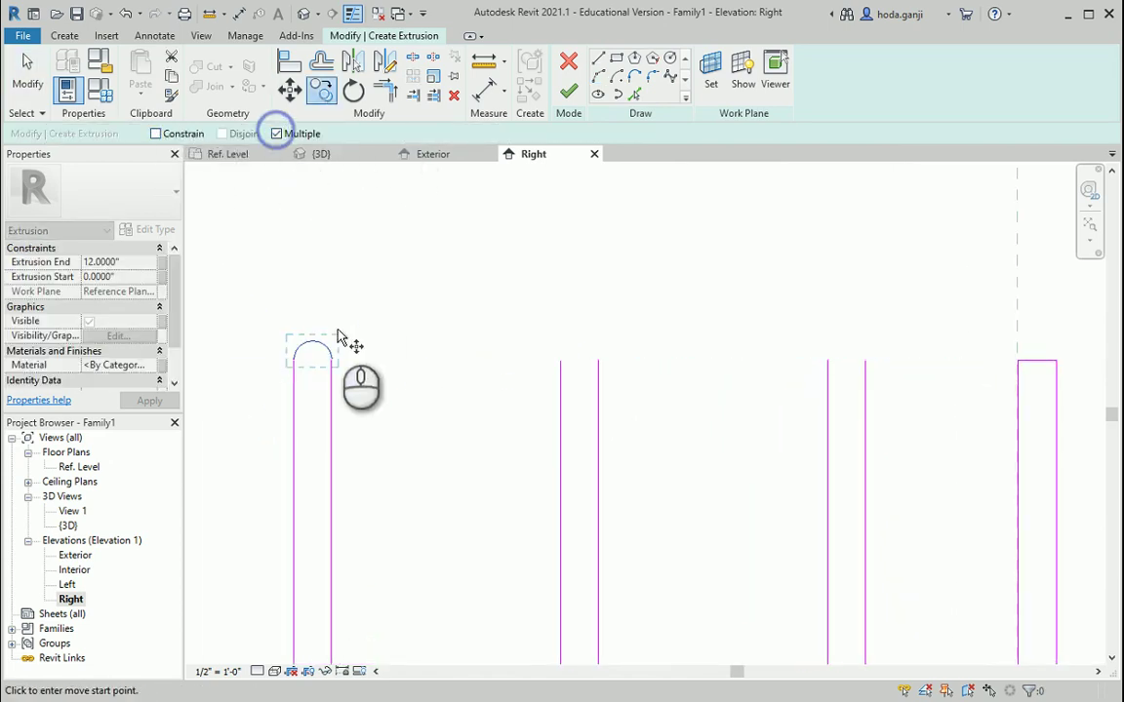
{"action": "left_click", "coordinate": [291, 360]}
{"action": "left_click", "coordinate": [562, 361]}
{"action": "left_click", "coordinate": [827, 361]}
{"action": "scroll", "coordinate": [595, 344], "scroll_direction": "down", "scroll_amount": 3}
{"action": "key", "text": "Escape"}
{"action": "scroll", "coordinate": [465, 359], "scroll_direction": "down", "scroll_amount": 2}
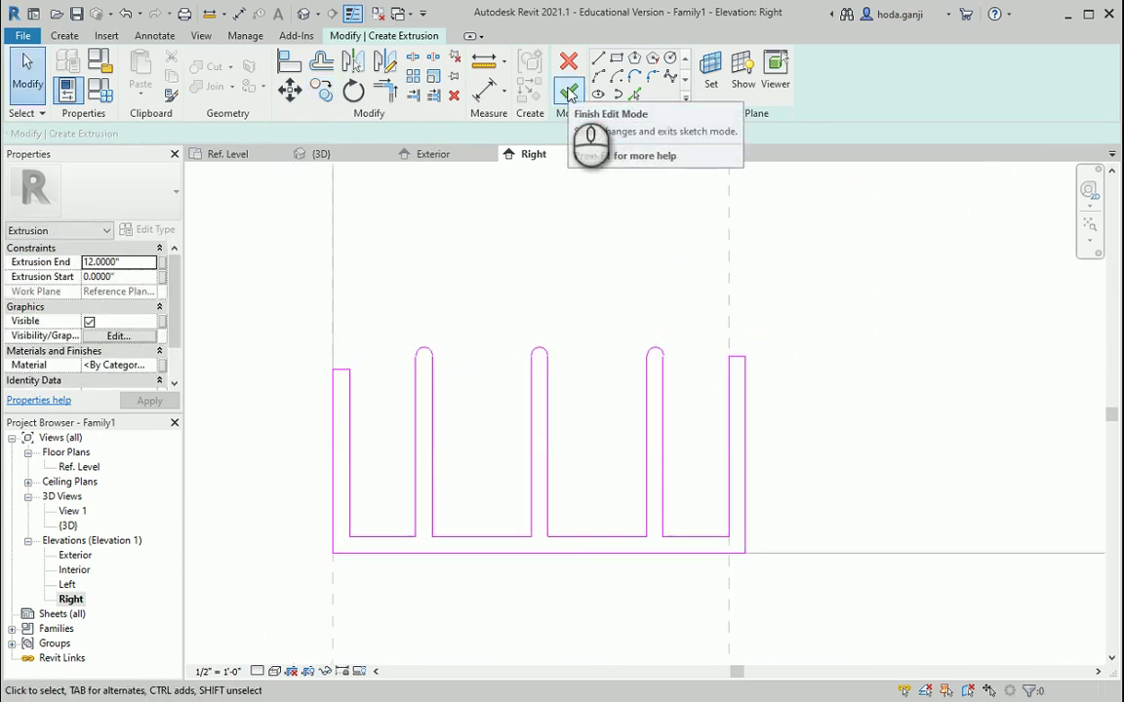
{"action": "left_click", "coordinate": [570, 92]}
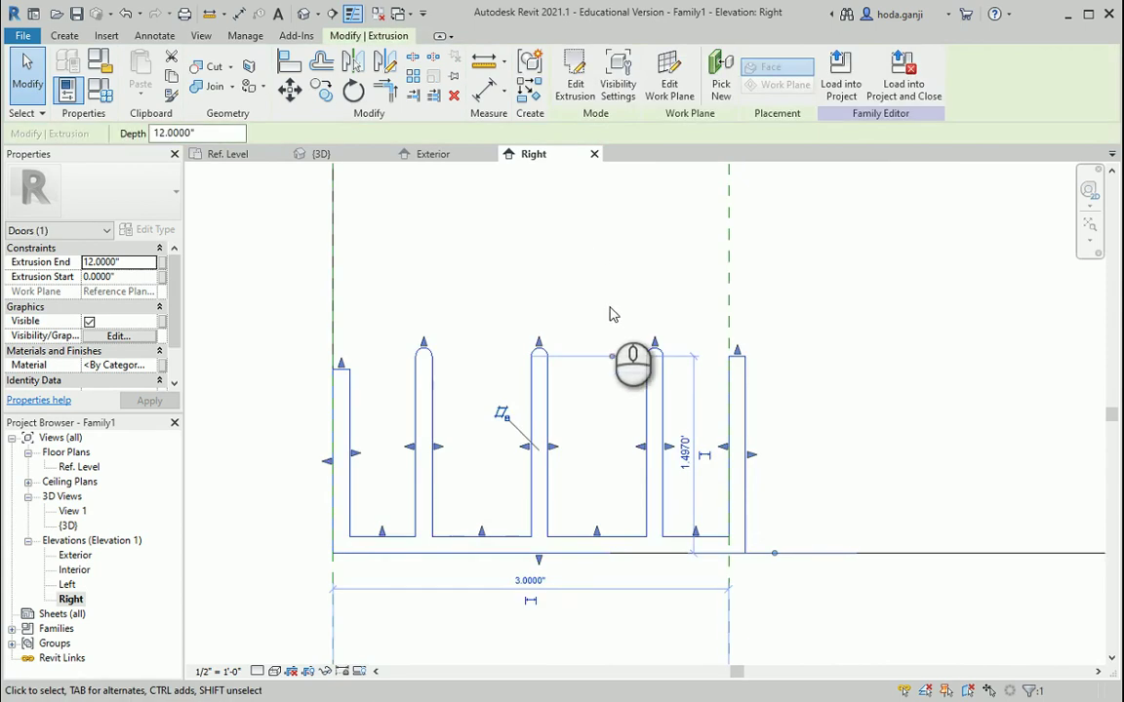
Move the bottom track extrusion horizontally so its middle rib is centred on the Center (Front/Back) reference plane.
{"action": "scroll", "coordinate": [391, 303], "scroll_direction": "down", "scroll_amount": 1}
{"action": "left_click", "coordinate": [455, 295]}
{"action": "left_click", "coordinate": [470, 352]}
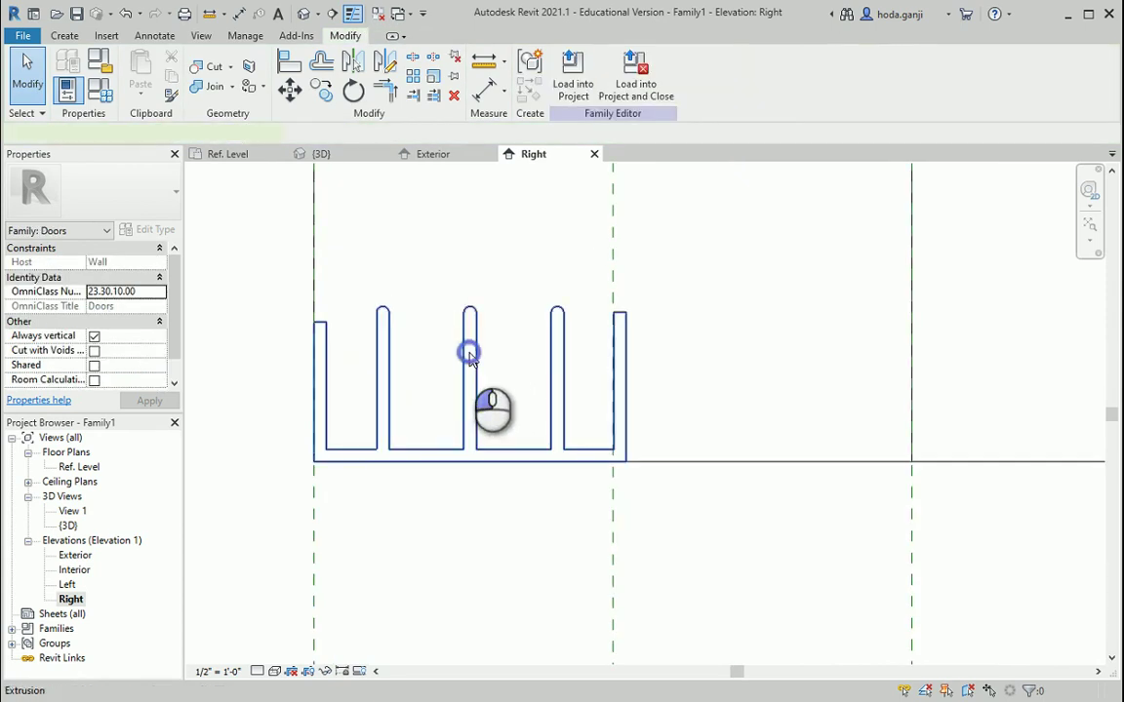
{"action": "left_click", "coordinate": [290, 90]}
{"action": "scroll", "coordinate": [477, 464], "scroll_direction": "up", "scroll_amount": 2}
{"action": "left_click", "coordinate": [471, 456]}
{"action": "left_click", "coordinate": [688, 455]}
{"action": "scroll", "coordinate": [597, 483], "scroll_direction": "down", "scroll_amount": 2}
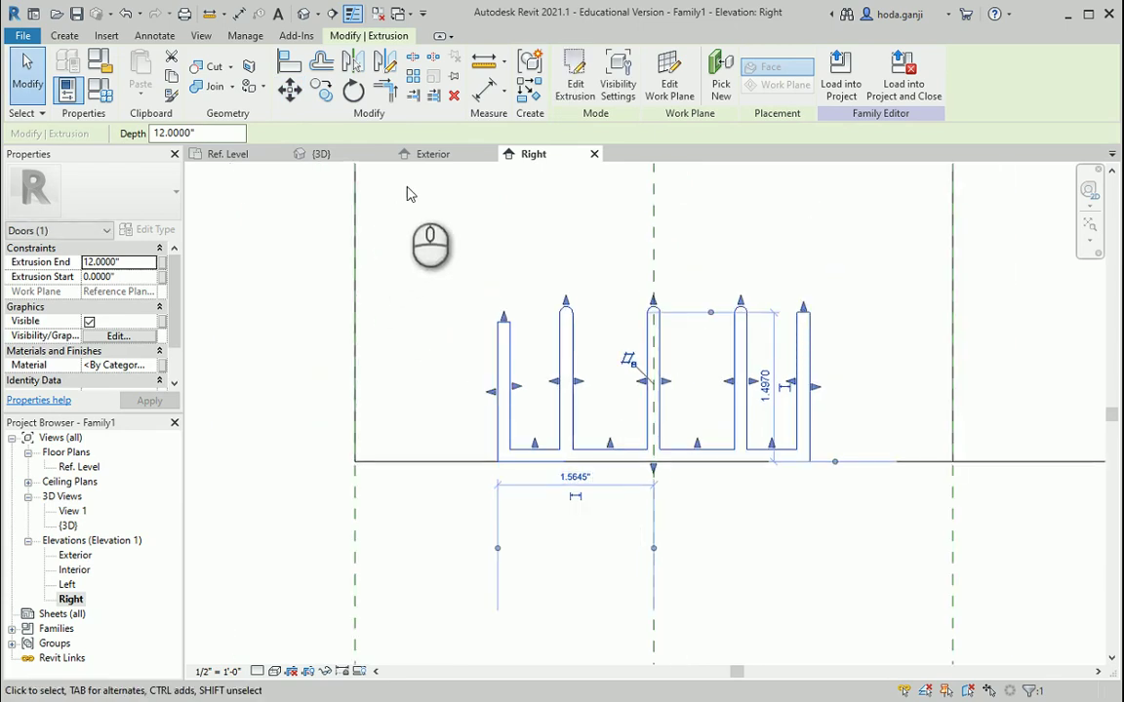
In the Exterior elevation, stretch both ends of the bottom track to the left and right edges of the door opening.
{"action": "left_click", "coordinate": [421, 158]}
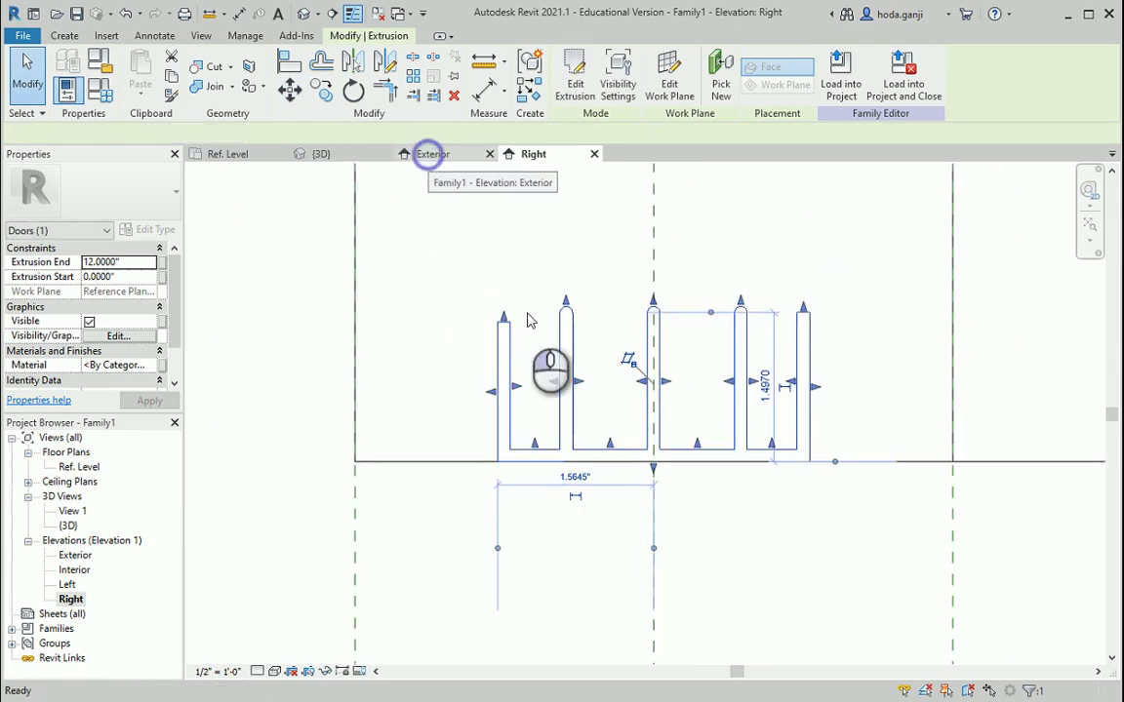
{"action": "scroll", "coordinate": [485, 593], "scroll_direction": "up", "scroll_amount": 3}
{"action": "scroll", "coordinate": [485, 592], "scroll_direction": "down", "scroll_amount": 4}
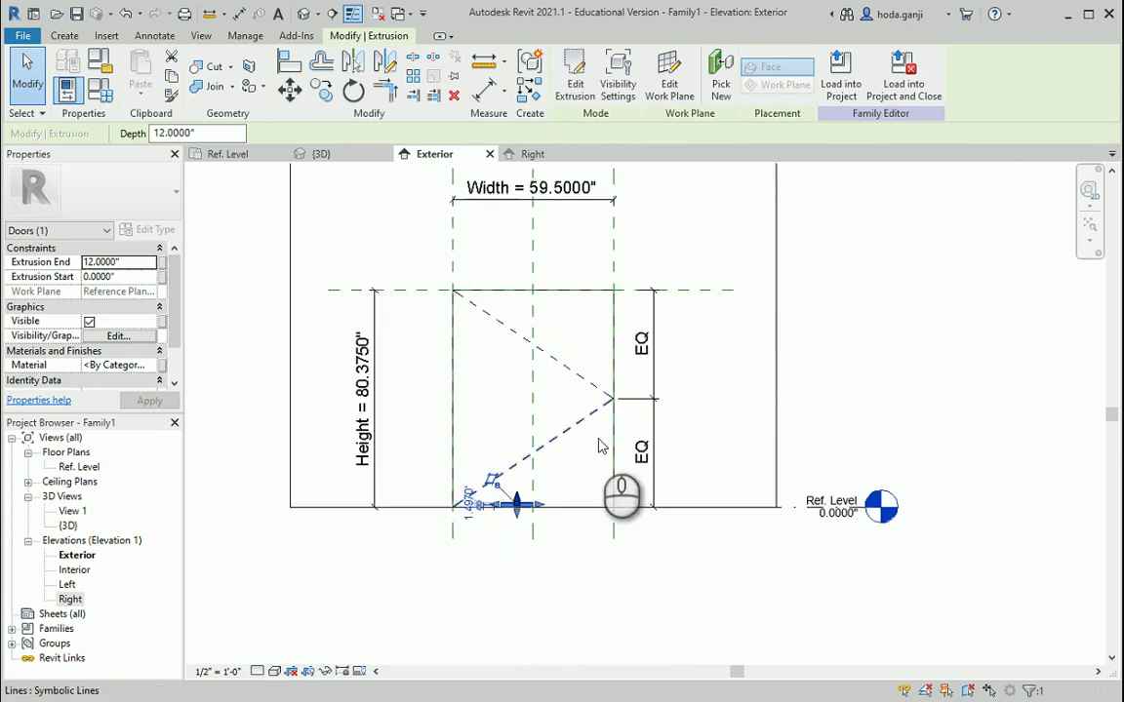
{"action": "scroll", "coordinate": [483, 517], "scroll_direction": "up", "scroll_amount": 6}
{"action": "left_click", "coordinate": [577, 452]}
{"action": "left_click_drag", "start_coordinate": [561, 463], "coordinate": [311, 489]}
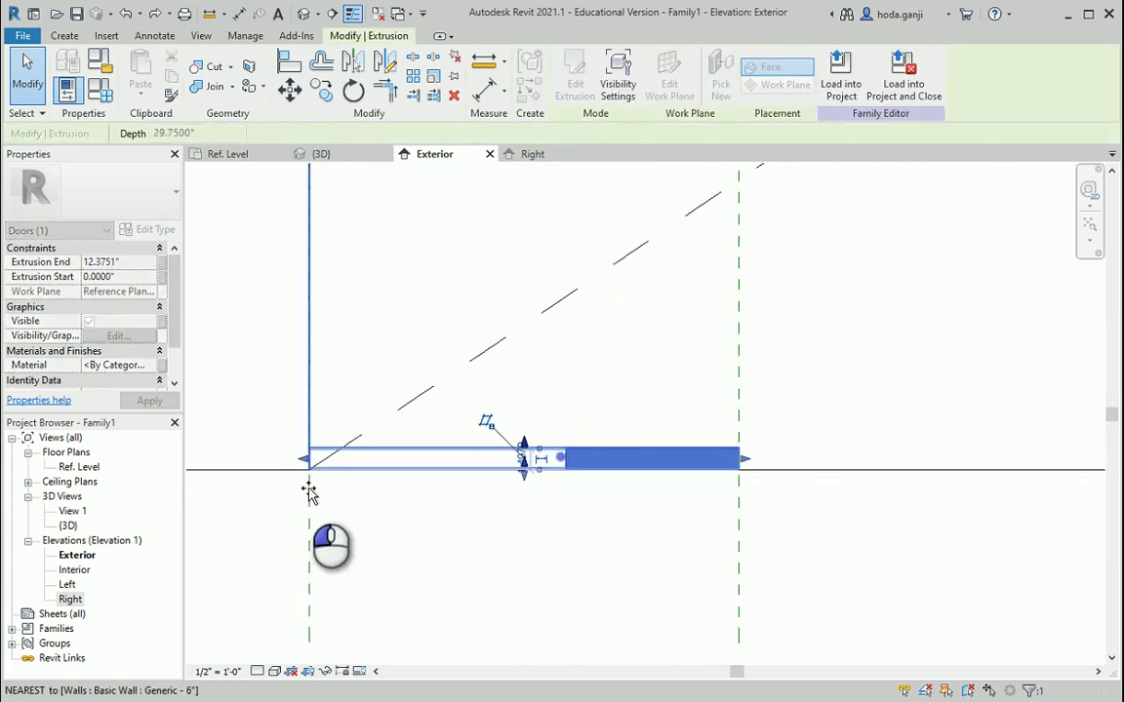
{"action": "scroll", "coordinate": [305, 363], "scroll_direction": "down", "scroll_amount": 3}
{"action": "scroll", "coordinate": [514, 436], "scroll_direction": "up", "scroll_amount": 1}
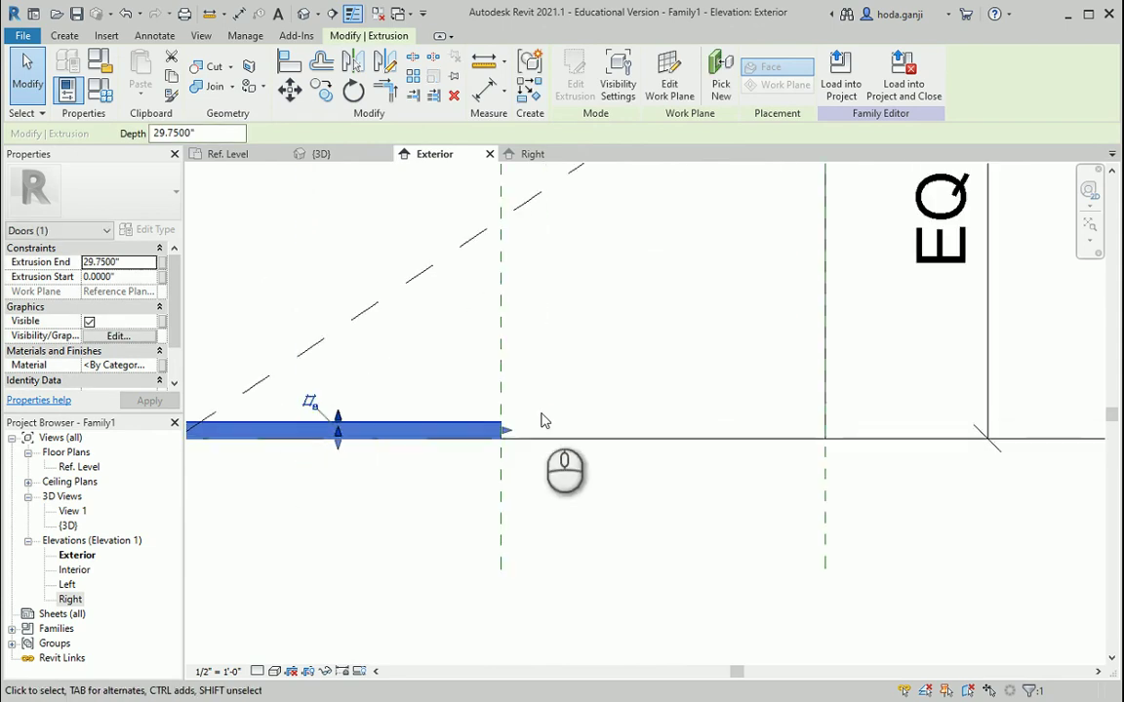
{"action": "left_click_drag", "start_coordinate": [514, 436], "coordinate": [825, 434]}
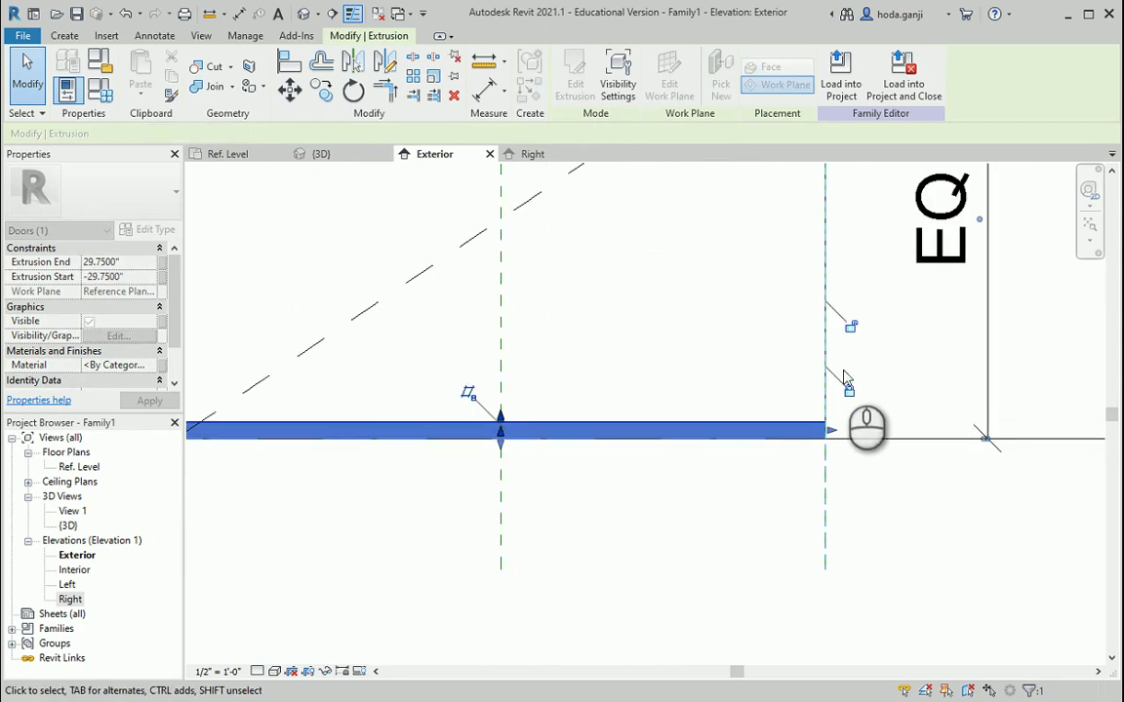
{"action": "left_click", "coordinate": [371, 293]}
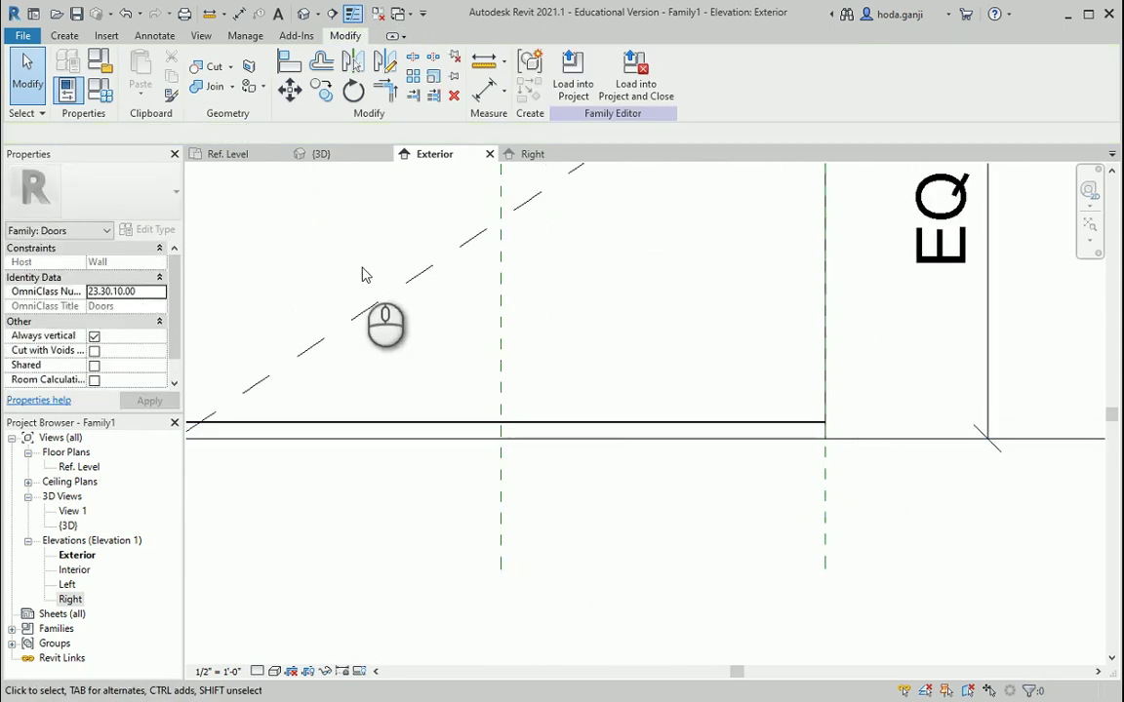
In the 3D view, temporarily hide the wall and the other elements around the bottom track, and inspect the track's shape.
{"action": "left_click", "coordinate": [367, 154]}
{"action": "left_click", "coordinate": [685, 630]}
{"action": "key", "text": "h"}
{"action": "key", "text": "h"}
{"action": "scroll", "coordinate": [632, 557], "scroll_direction": "up", "scroll_amount": 2}
{"action": "left_click", "coordinate": [623, 540]}
{"action": "key", "text": "h"}
{"action": "key", "text": "h"}
{"action": "scroll", "coordinate": [630, 624], "scroll_direction": "up", "scroll_amount": 3}
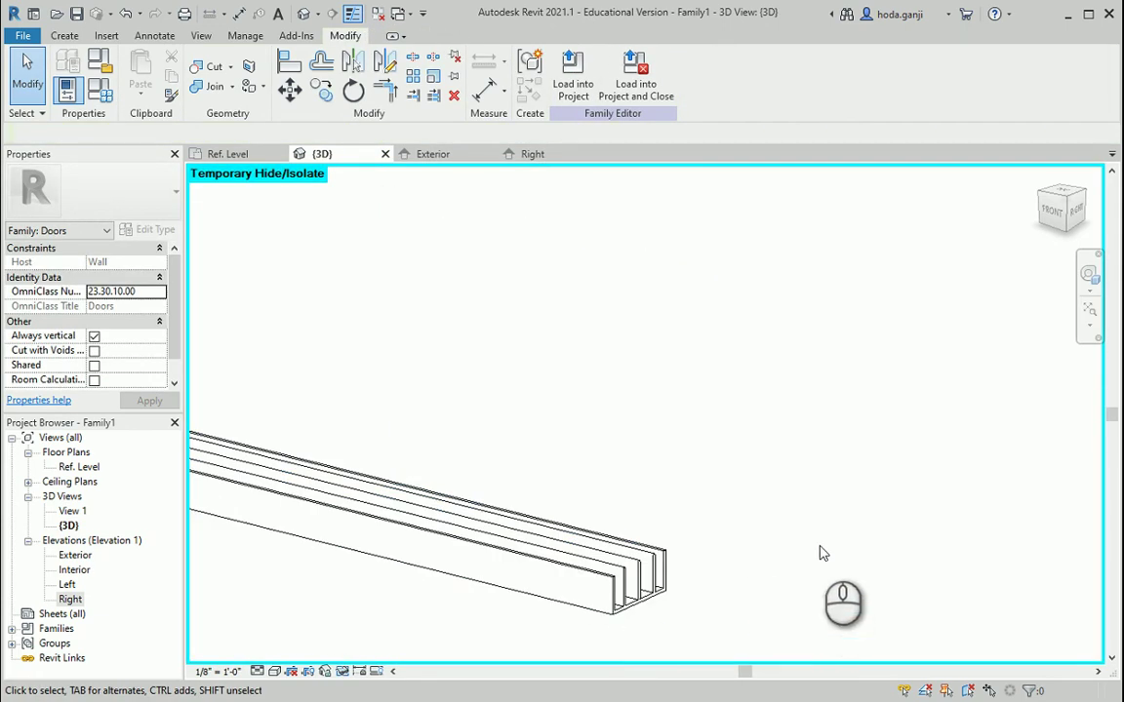
{"action": "scroll", "coordinate": [734, 488], "scroll_direction": "down", "scroll_amount": 4}
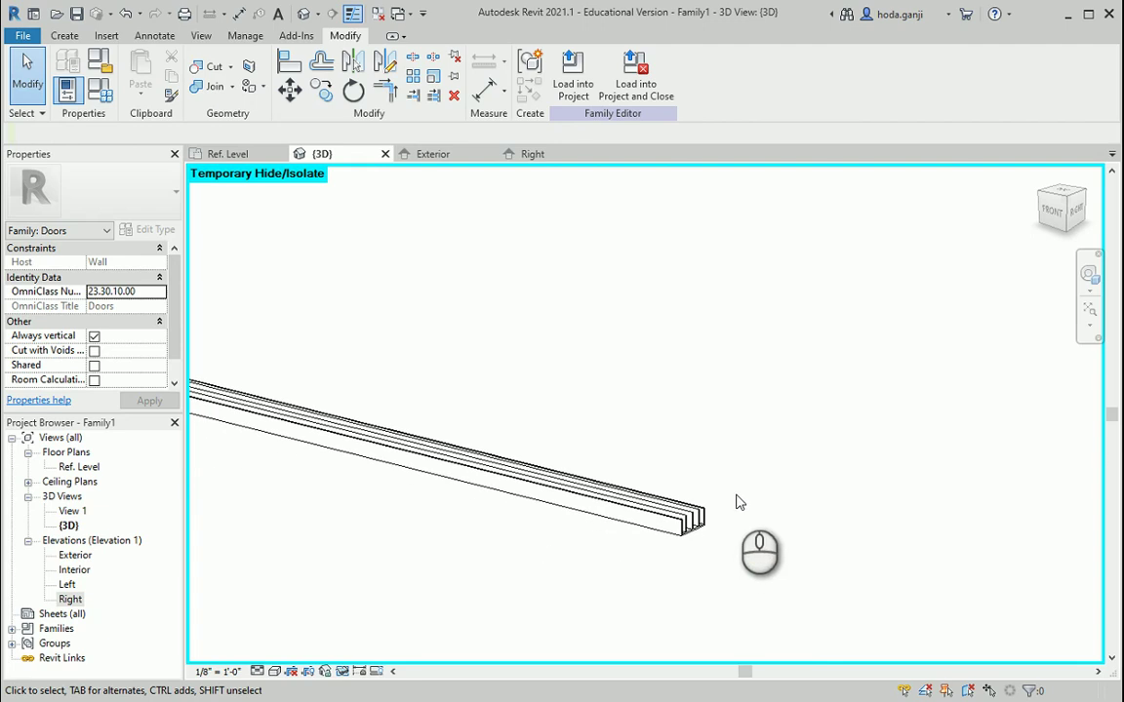
{"action": "scroll", "coordinate": [722, 493], "scroll_direction": "down", "scroll_amount": 2}
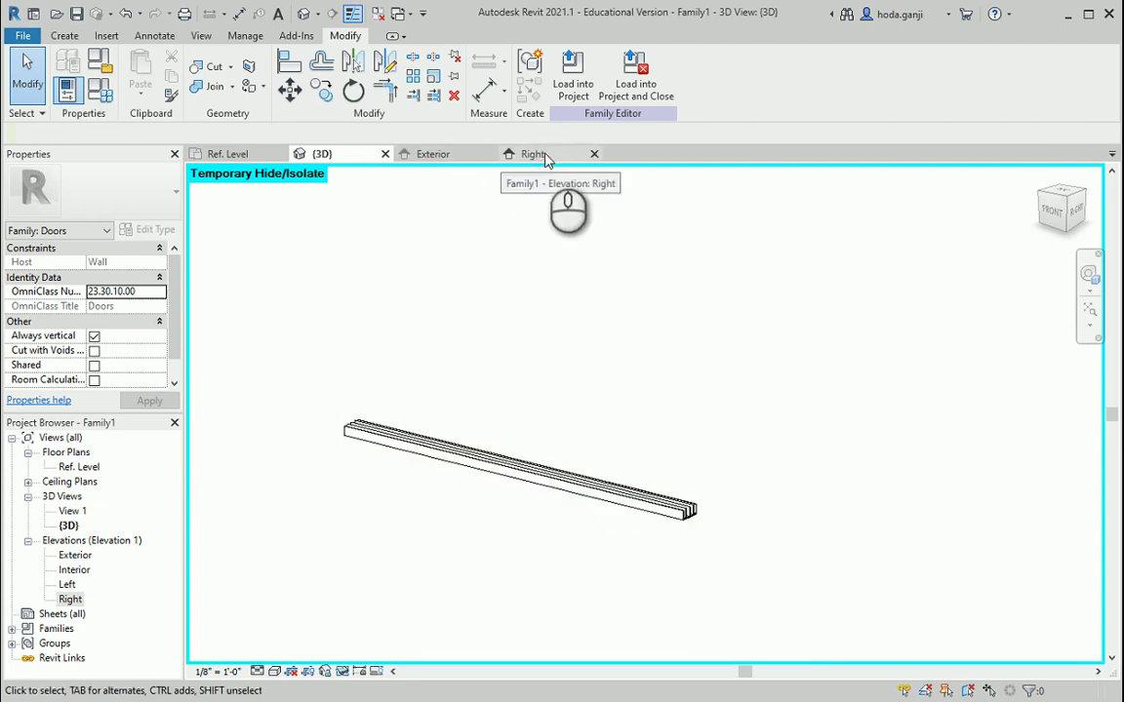
Examine the head of the opening in the Right elevation and check the dimensions in the Top & Side Profiles image.
{"action": "left_click", "coordinate": [530, 154]}
{"action": "scroll", "coordinate": [629, 517], "scroll_direction": "down", "scroll_amount": 4}
{"action": "scroll", "coordinate": [644, 545], "scroll_direction": "down", "scroll_amount": 5}
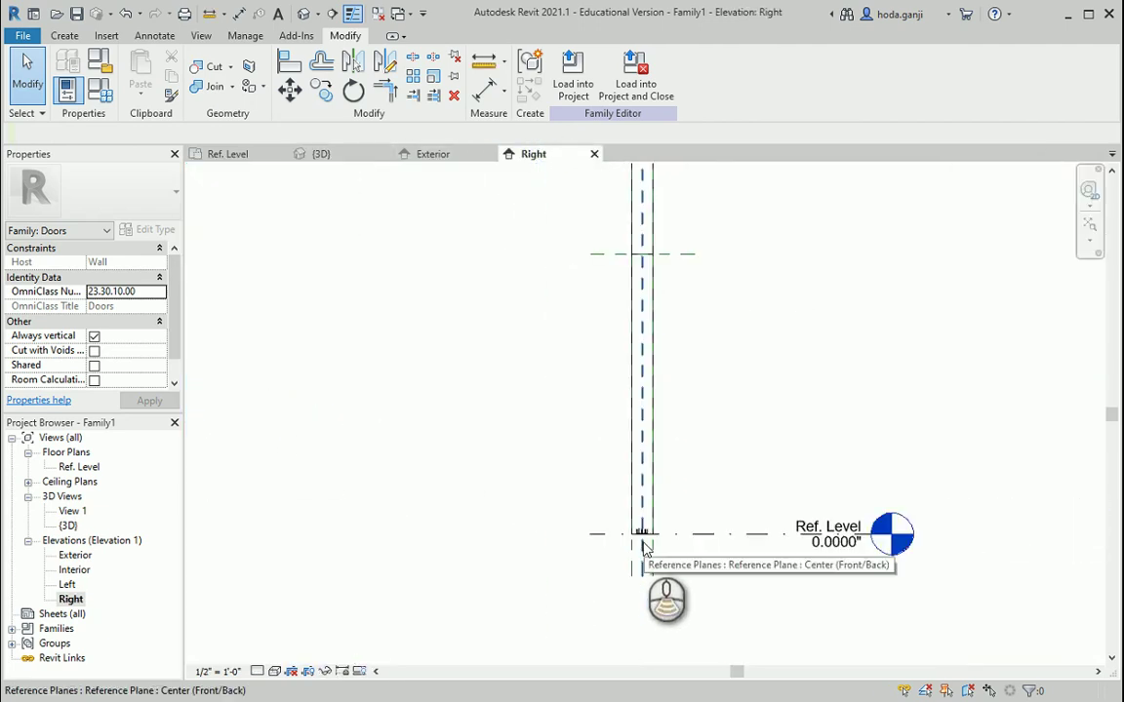
{"action": "scroll", "coordinate": [688, 539], "scroll_direction": "up", "scroll_amount": 6}
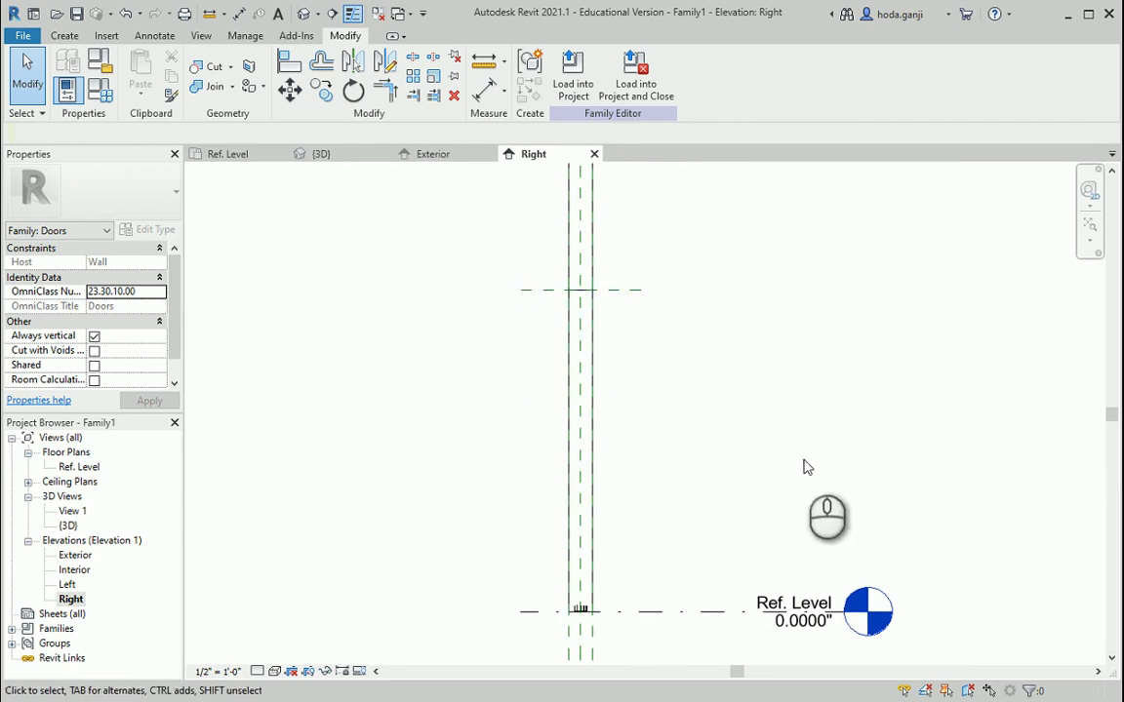
{"action": "scroll", "coordinate": [577, 278], "scroll_direction": "up", "scroll_amount": 5}
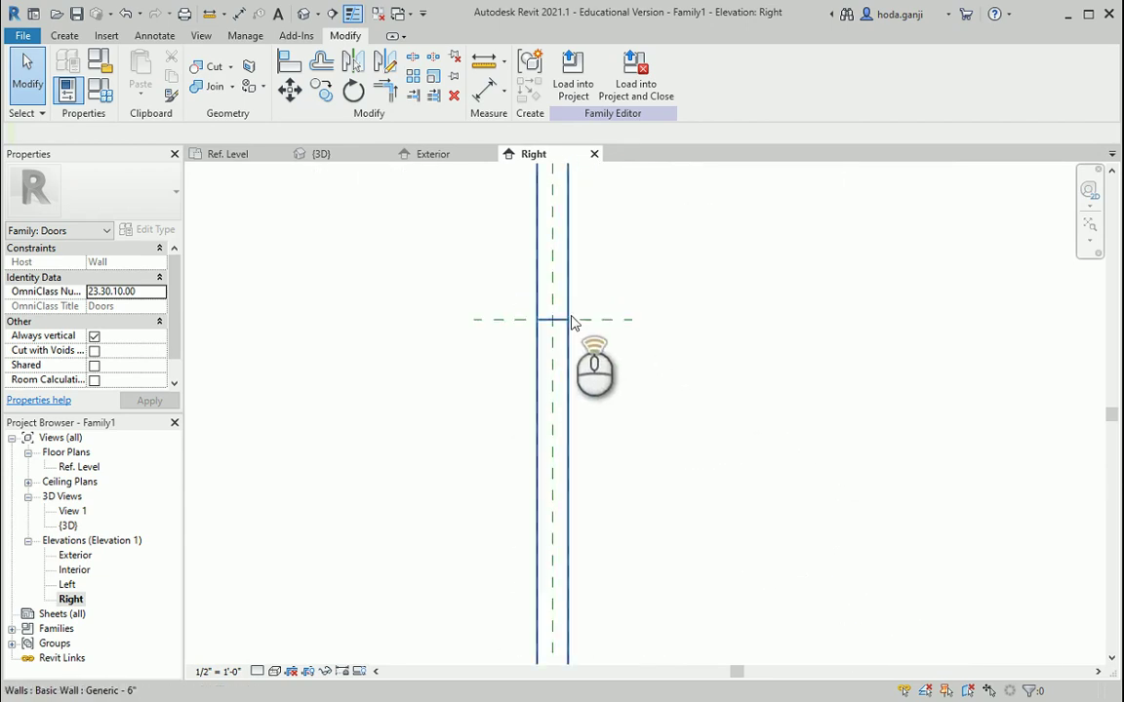
{"action": "scroll", "coordinate": [520, 332], "scroll_direction": "up", "scroll_amount": 2}
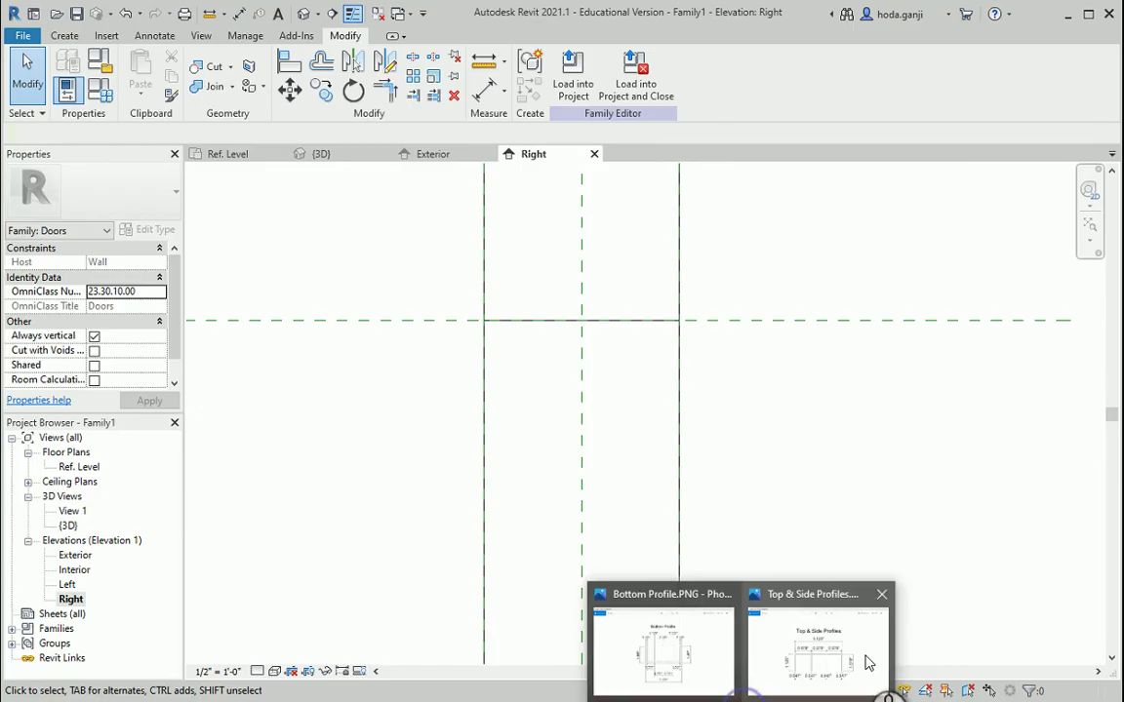
{"action": "left_click", "coordinate": [852, 664]}
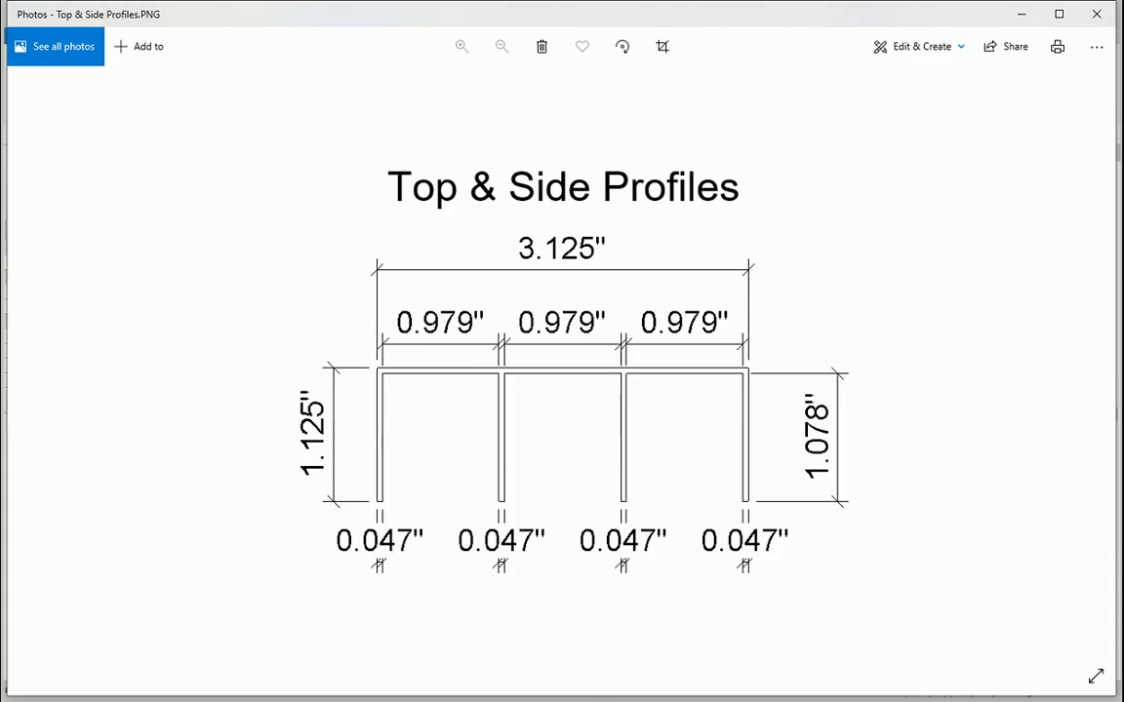
{"action": "left_click", "coordinate": [627, 698]}
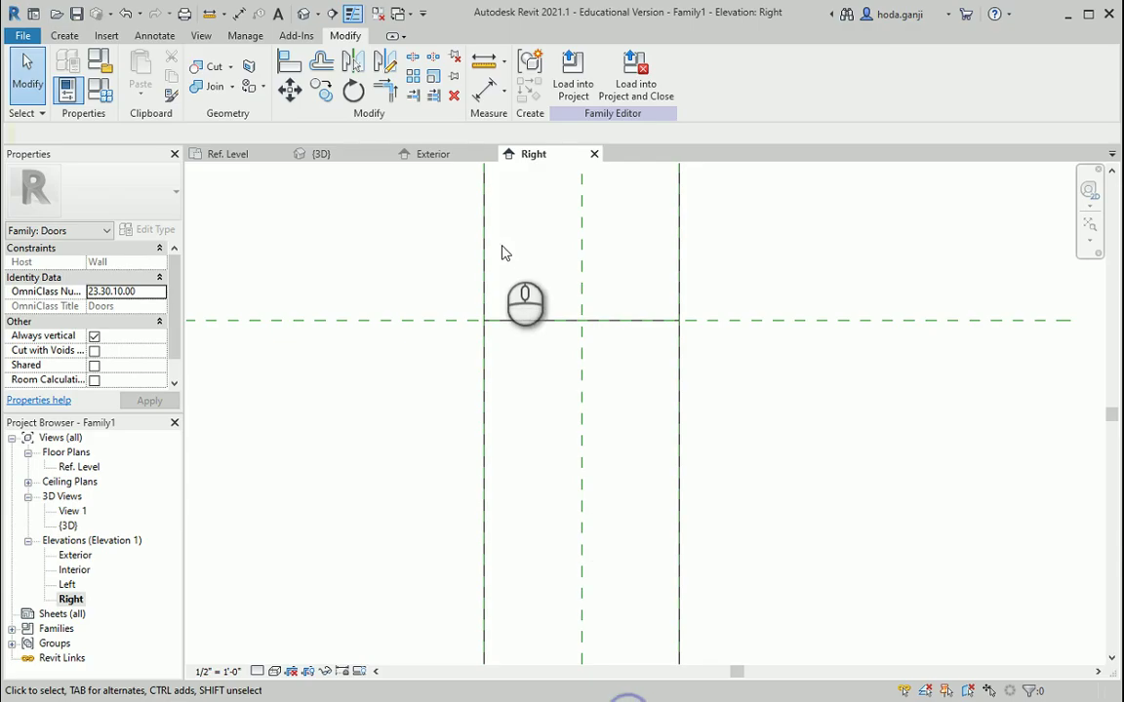
Start a new extrusion and sketch a 1.125" vertical line down from the upper-left corner of the wall opening.
{"action": "left_click", "coordinate": [64, 35]}
{"action": "left_click", "coordinate": [143, 65]}
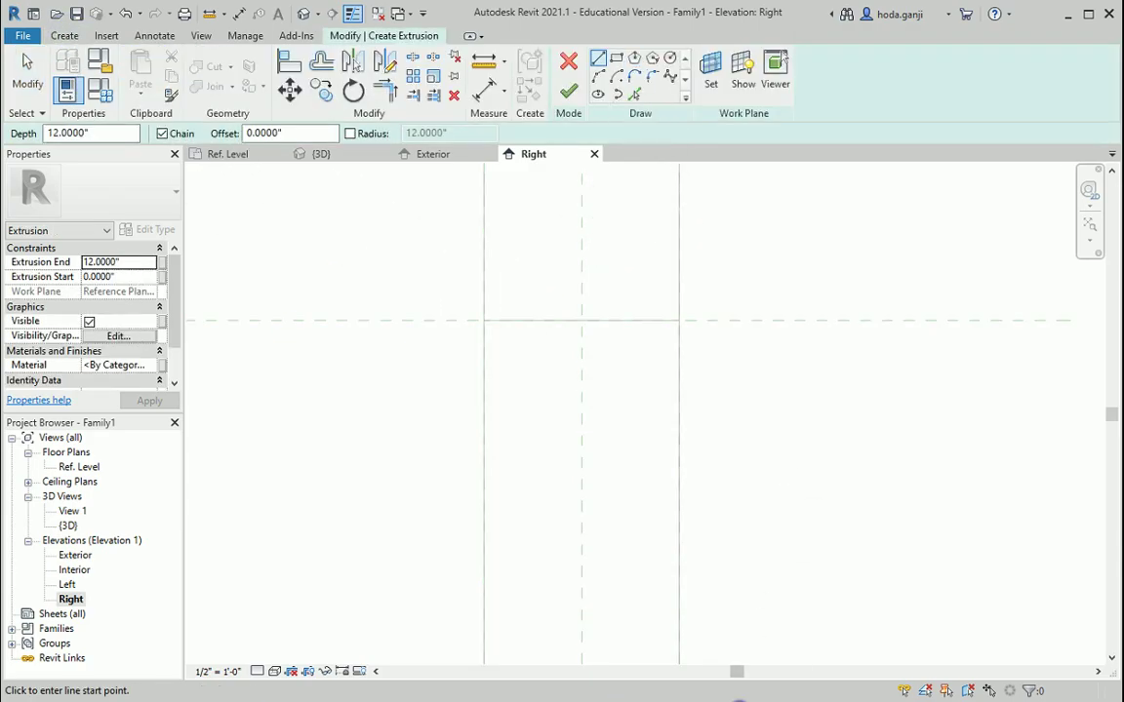
{"action": "mouse_move", "coordinate": [852, 673]}
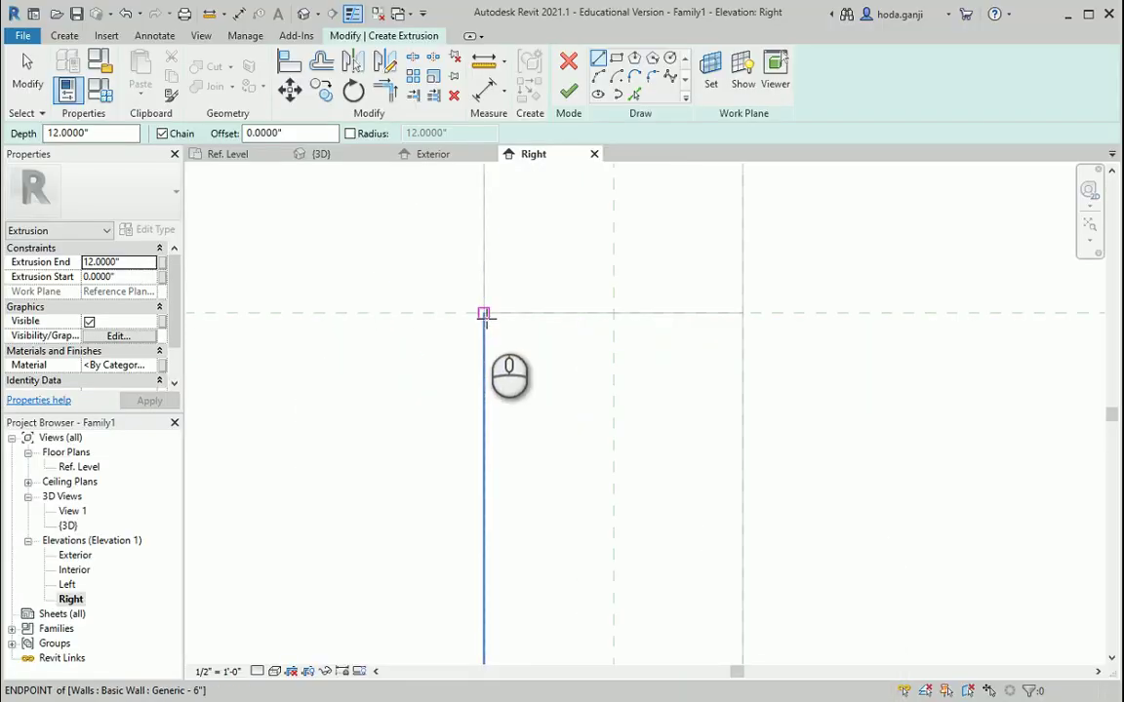
{"action": "left_click", "coordinate": [484, 313]}
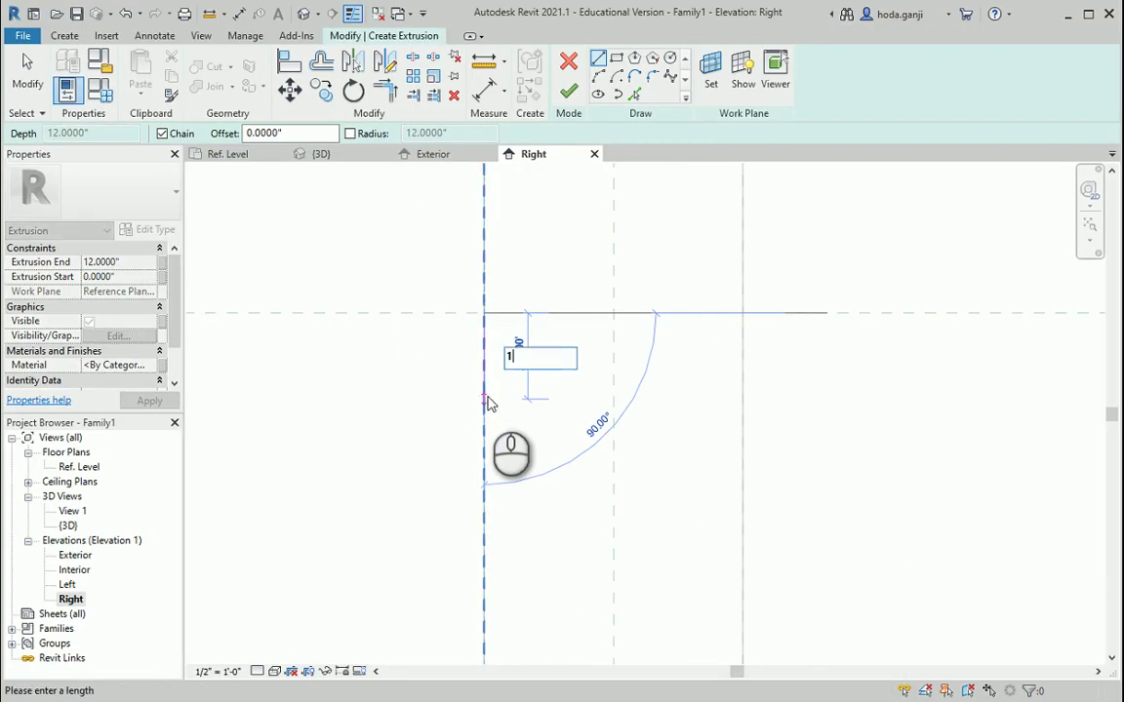
{"action": "type", "text": "1.125"}
{"action": "key", "text": "Return"}
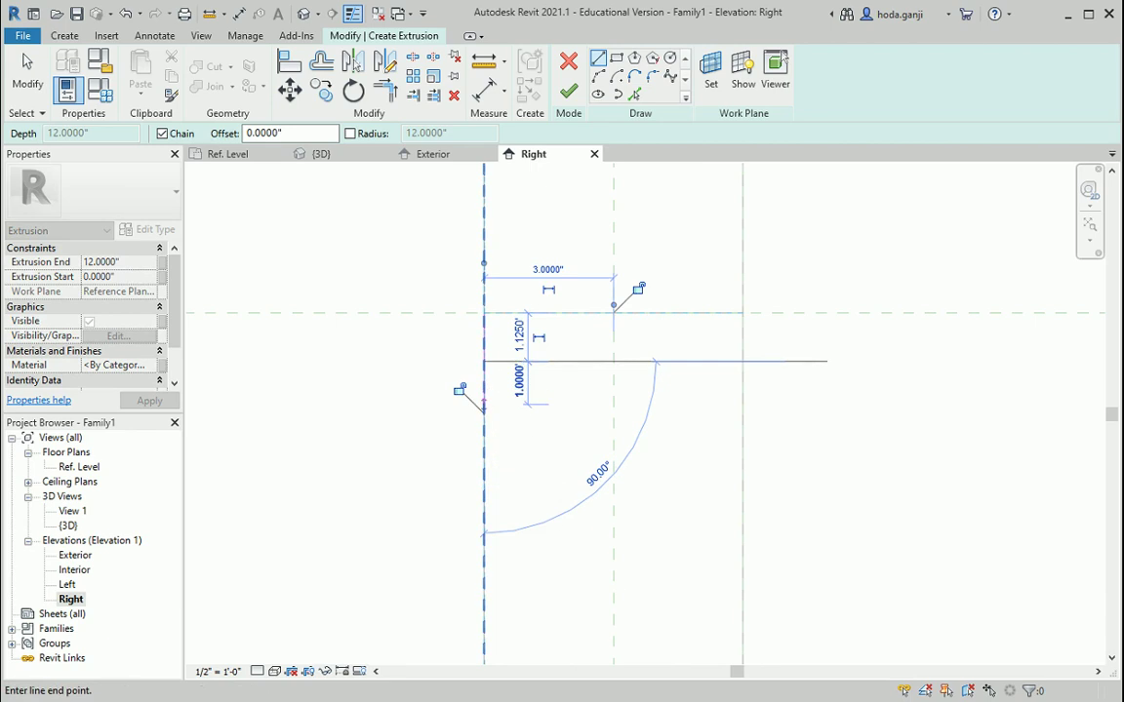
Recheck the Top & Side Profiles image and sketch a 0.047" horizontal line inward from the vertical line's lower end.
{"action": "mouse_move", "coordinate": [841, 652]}
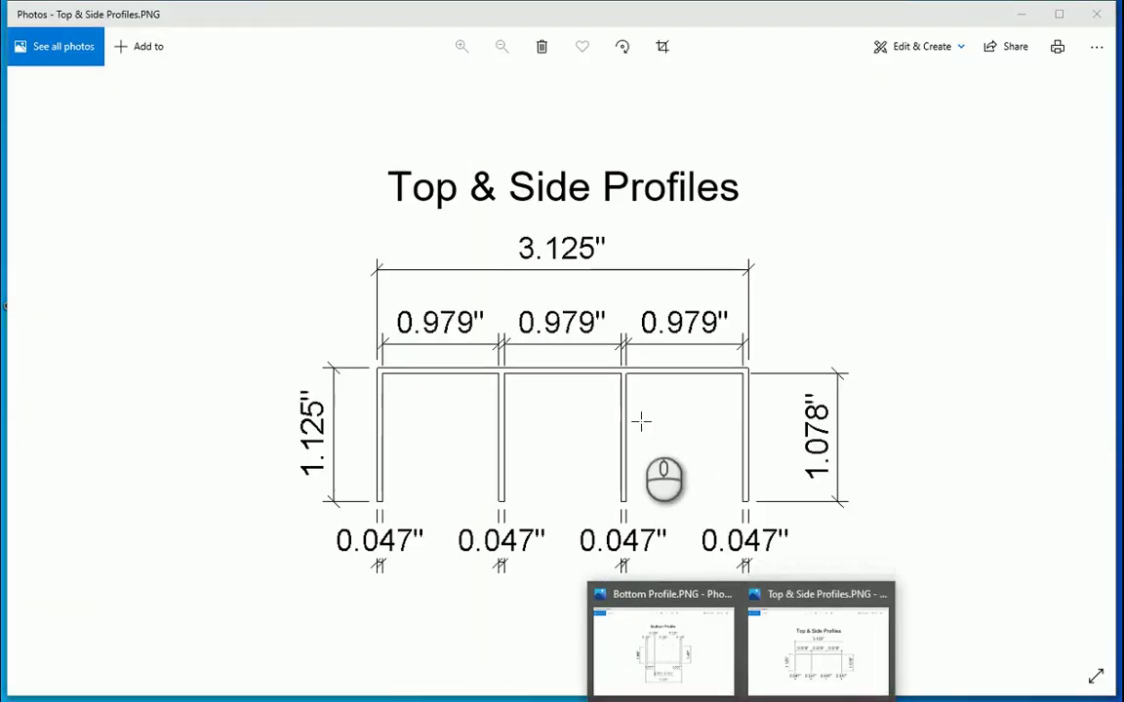
{"action": "scroll", "coordinate": [519, 408], "scroll_direction": "up", "scroll_amount": 1}
{"action": "scroll", "coordinate": [520, 408], "scroll_direction": "up", "scroll_amount": 1}
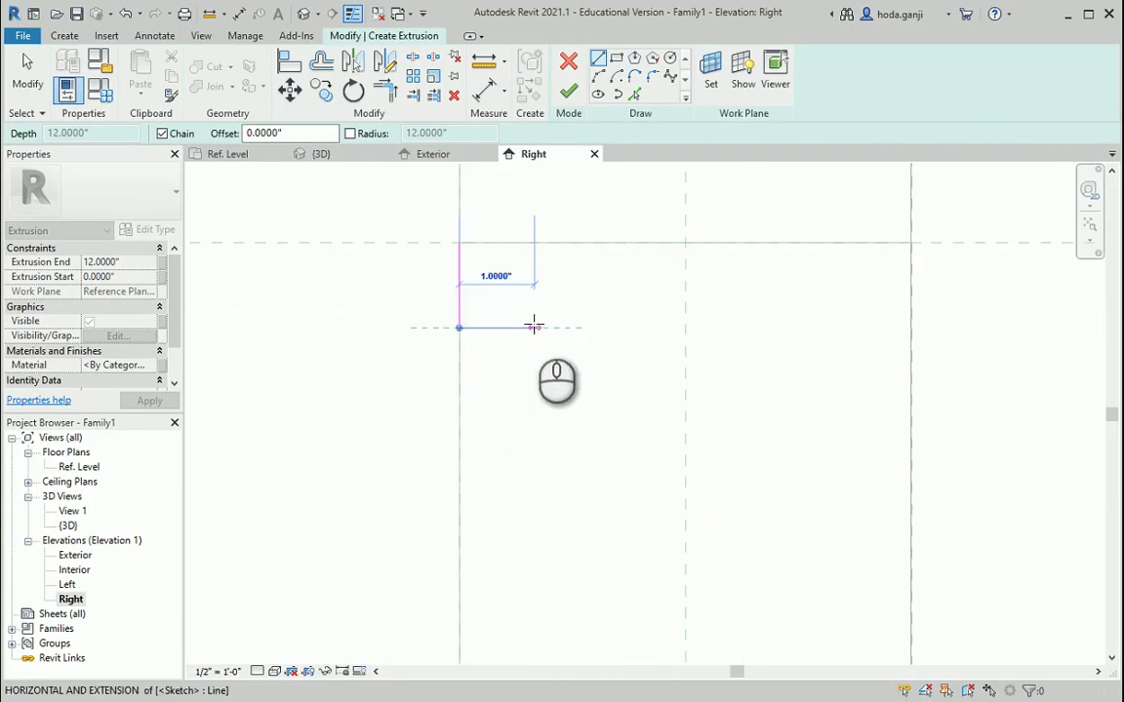
{"action": "type", "text": ".047"}
{"action": "key", "text": "Return"}
{"action": "scroll", "coordinate": [470, 223], "scroll_direction": "up", "scroll_amount": 1}
{"action": "scroll", "coordinate": [474, 249], "scroll_direction": "up", "scroll_amount": 1}
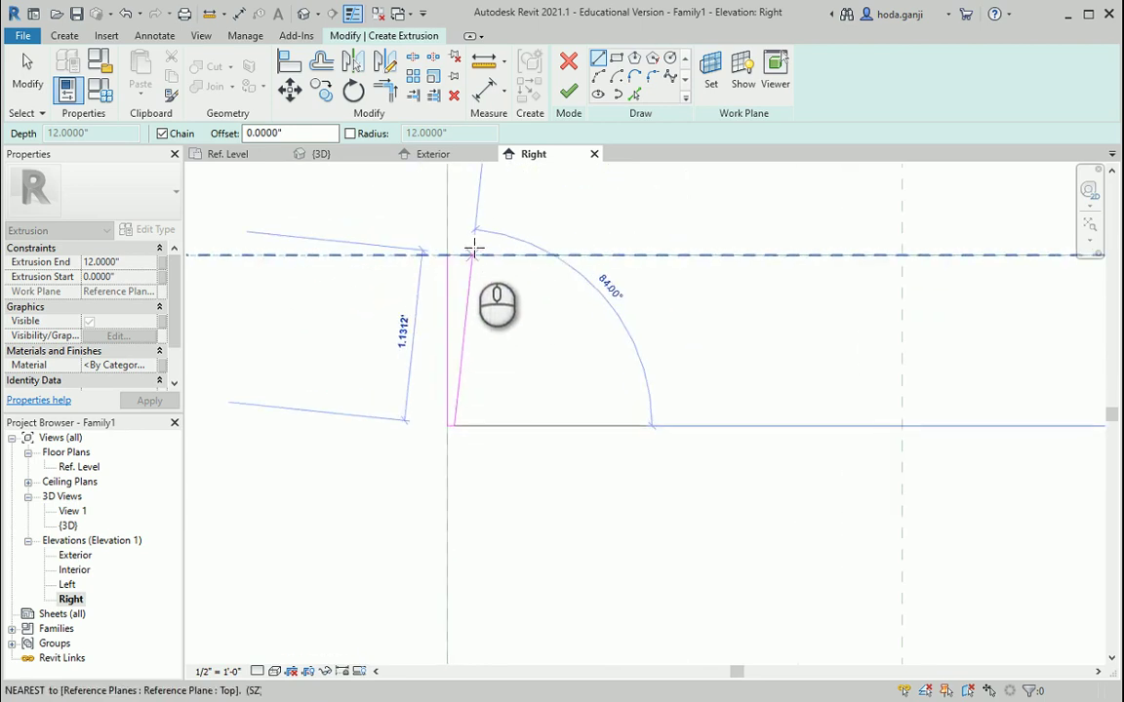
{"action": "key", "text": "Escape"}
{"action": "scroll", "coordinate": [652, 241], "scroll_direction": "up", "scroll_amount": 2}
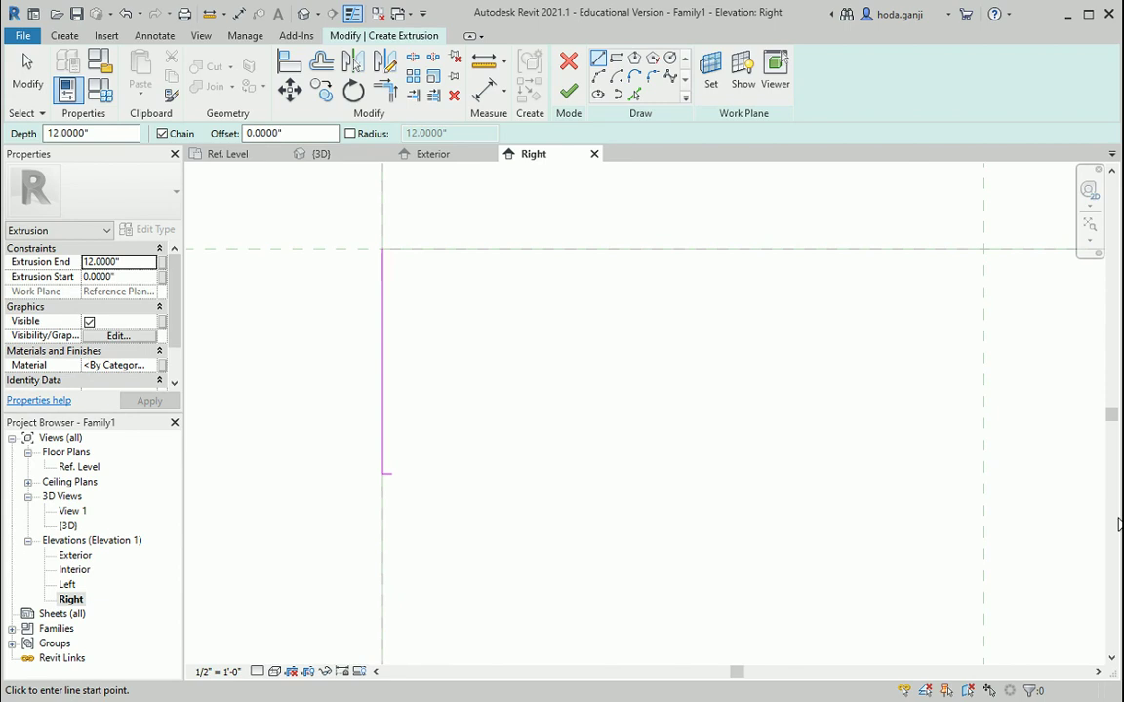
{"action": "key", "text": "Escape"}
Finish the top track's extrusion sketch and move the extrusion horizontally to centre it on the Center (Front/Back) reference plane.
{"action": "scroll", "coordinate": [630, 402], "scroll_direction": "down", "scroll_amount": 1}
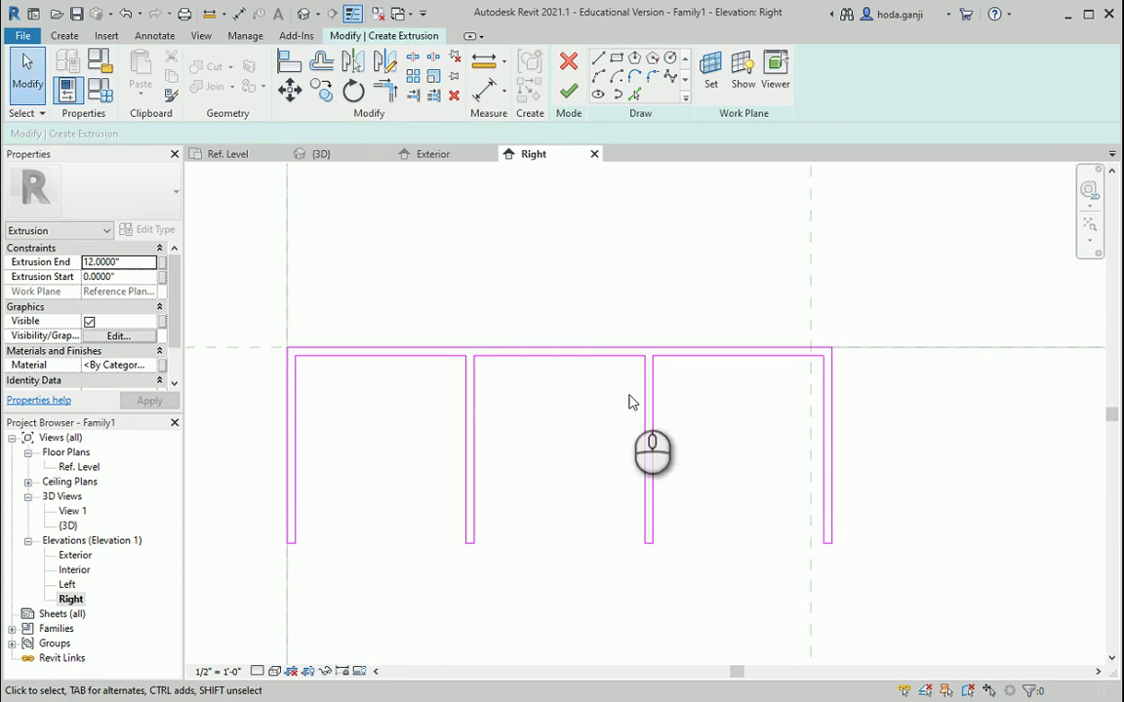
{"action": "left_click", "coordinate": [569, 93]}
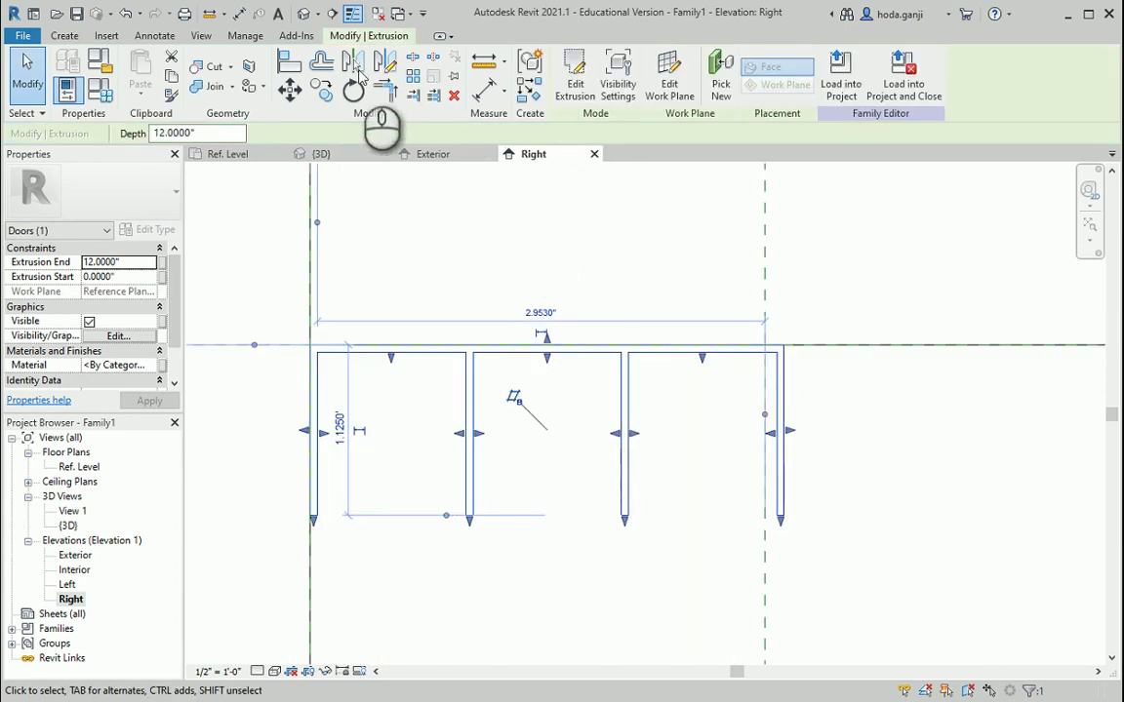
{"action": "left_click", "coordinate": [293, 89]}
{"action": "scroll", "coordinate": [628, 321], "scroll_direction": "up", "scroll_amount": 2}
{"action": "left_click", "coordinate": [518, 364]}
{"action": "left_click", "coordinate": [843, 366]}
{"action": "scroll", "coordinate": [502, 354], "scroll_direction": "down", "scroll_amount": 3}
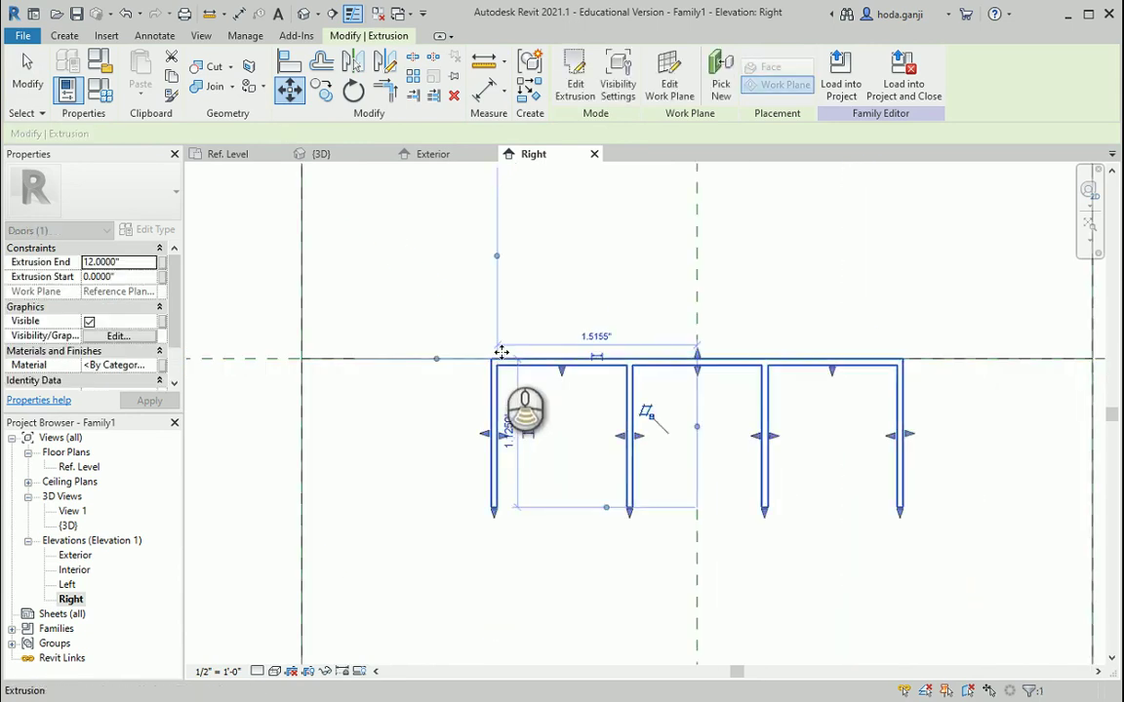
In the Exterior elevation, stretch both ends of the top track to the opening's side reference planes and lock them.
{"action": "left_click", "coordinate": [431, 154]}
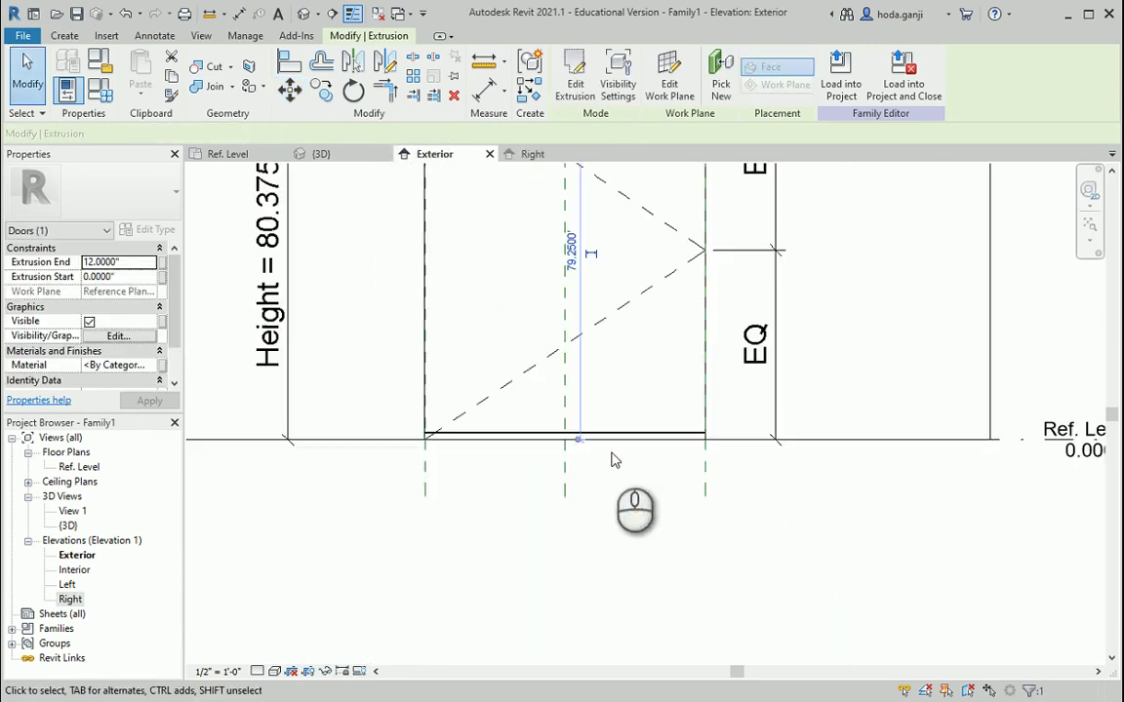
{"action": "scroll", "coordinate": [623, 499], "scroll_direction": "down", "scroll_amount": 3}
{"action": "scroll", "coordinate": [581, 307], "scroll_direction": "up", "scroll_amount": 5}
{"action": "left_click_drag", "start_coordinate": [644, 331], "coordinate": [396, 331]}
{"action": "left_click", "coordinate": [368, 469]}
{"action": "scroll", "coordinate": [347, 458], "scroll_direction": "down", "scroll_amount": 2}
{"action": "left_click_drag", "start_coordinate": [589, 351], "coordinate": [865, 349]}
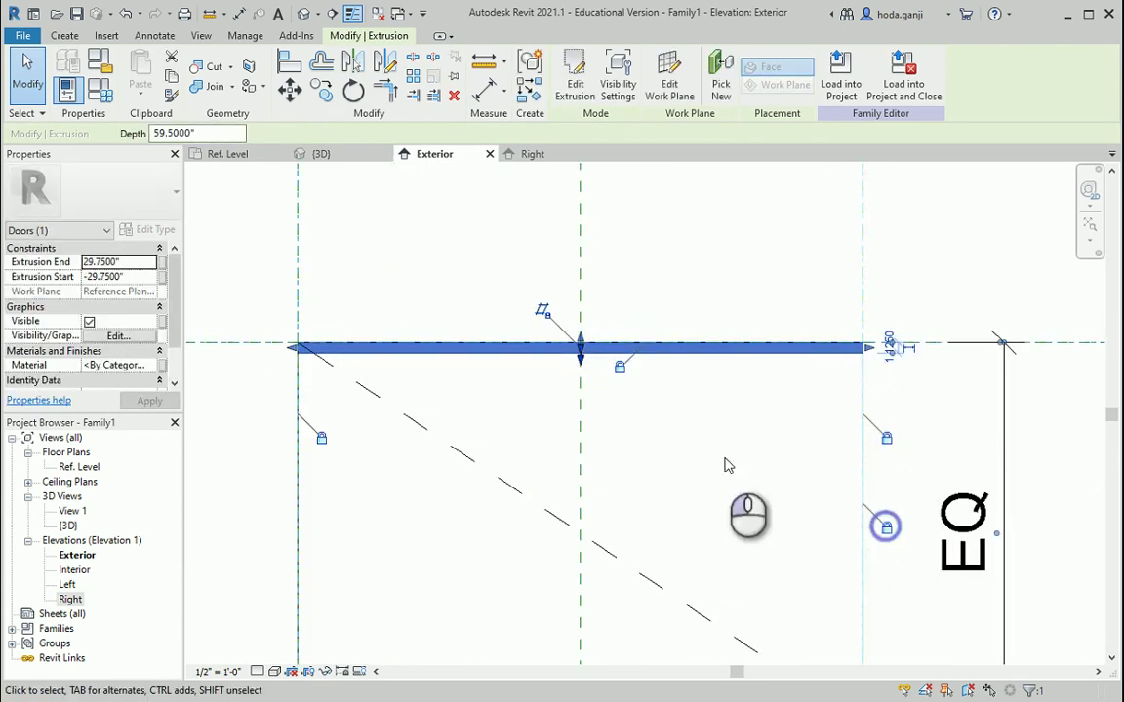
{"action": "scroll", "coordinate": [571, 282], "scroll_direction": "down", "scroll_amount": 2}
{"action": "scroll", "coordinate": [575, 302], "scroll_direction": "down", "scroll_amount": 4}
{"action": "scroll", "coordinate": [683, 376], "scroll_direction": "up", "scroll_amount": 2}
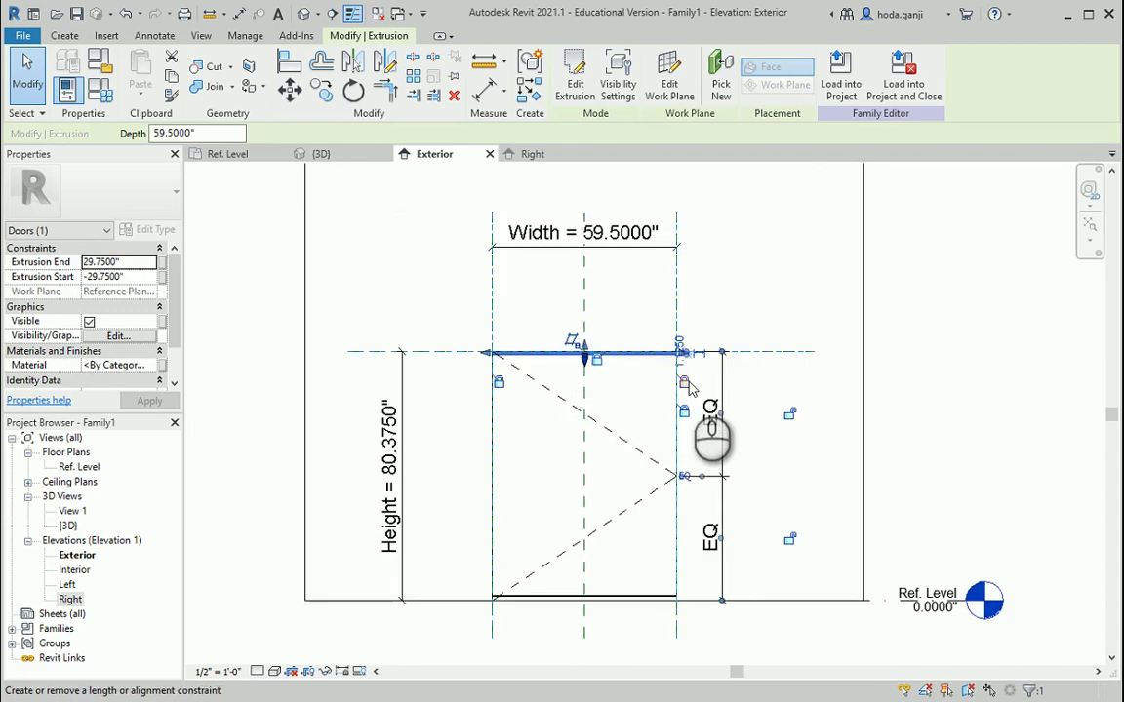
{"action": "left_click", "coordinate": [606, 393]}
{"action": "scroll", "coordinate": [612, 367], "scroll_direction": "up", "scroll_amount": 1}
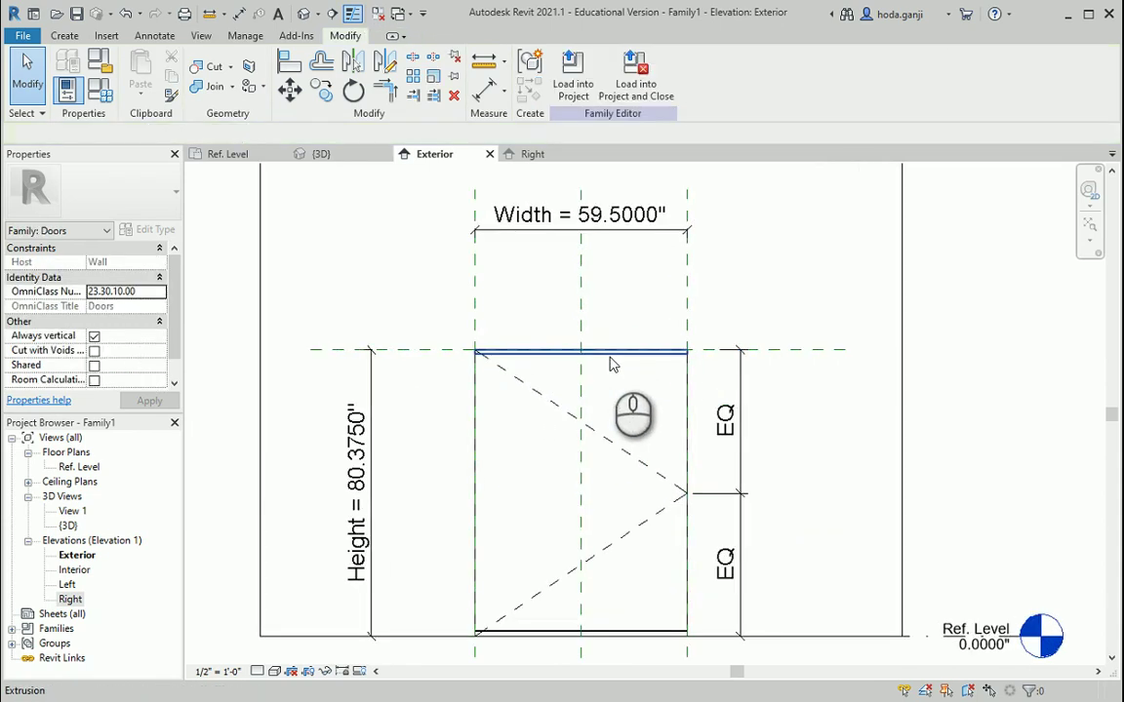
Flex-test the tracks in the 3D view by setting the family Width to 61.5" and restoring it to 59.5".
{"action": "left_click", "coordinate": [321, 155]}
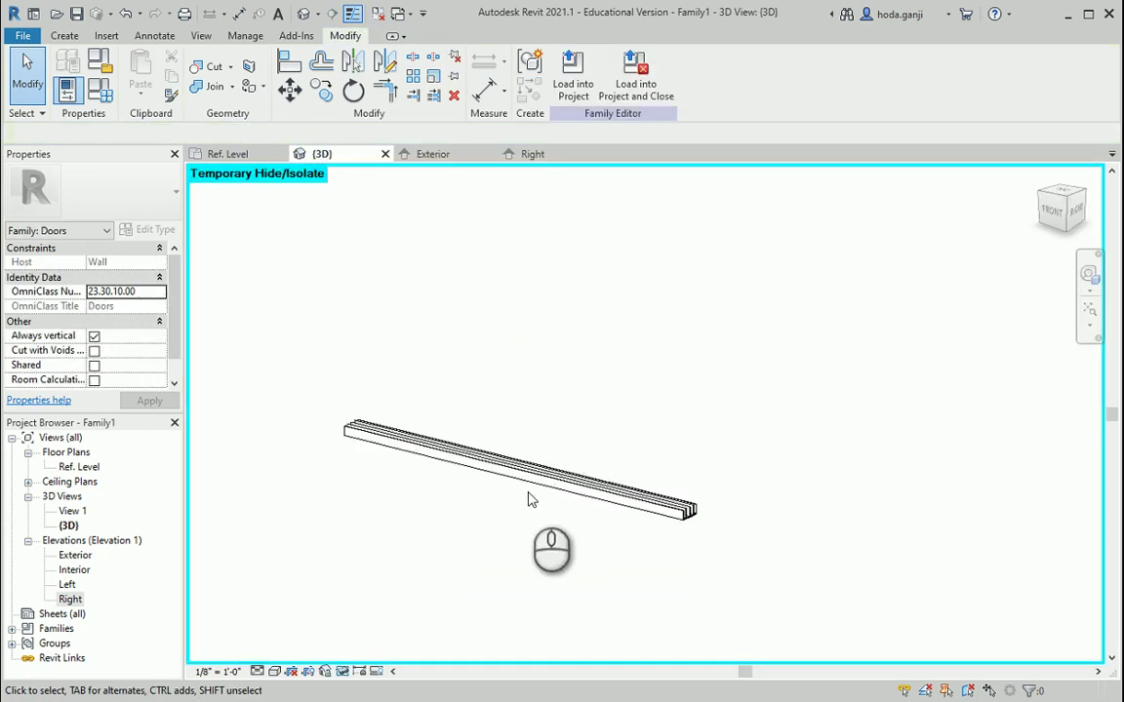
{"action": "scroll", "coordinate": [553, 535], "scroll_direction": "down", "scroll_amount": 3}
{"action": "scroll", "coordinate": [553, 534], "scroll_direction": "down", "scroll_amount": 1}
{"action": "scroll", "coordinate": [568, 466], "scroll_direction": "up", "scroll_amount": 2}
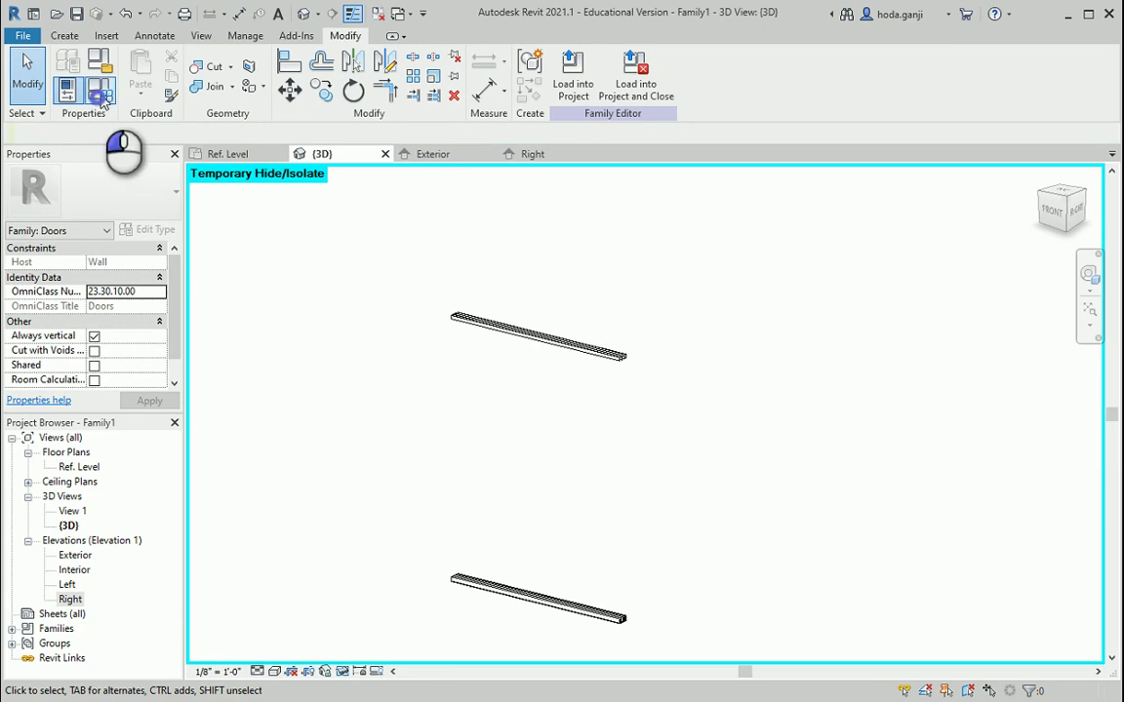
{"action": "left_click", "coordinate": [101, 104]}
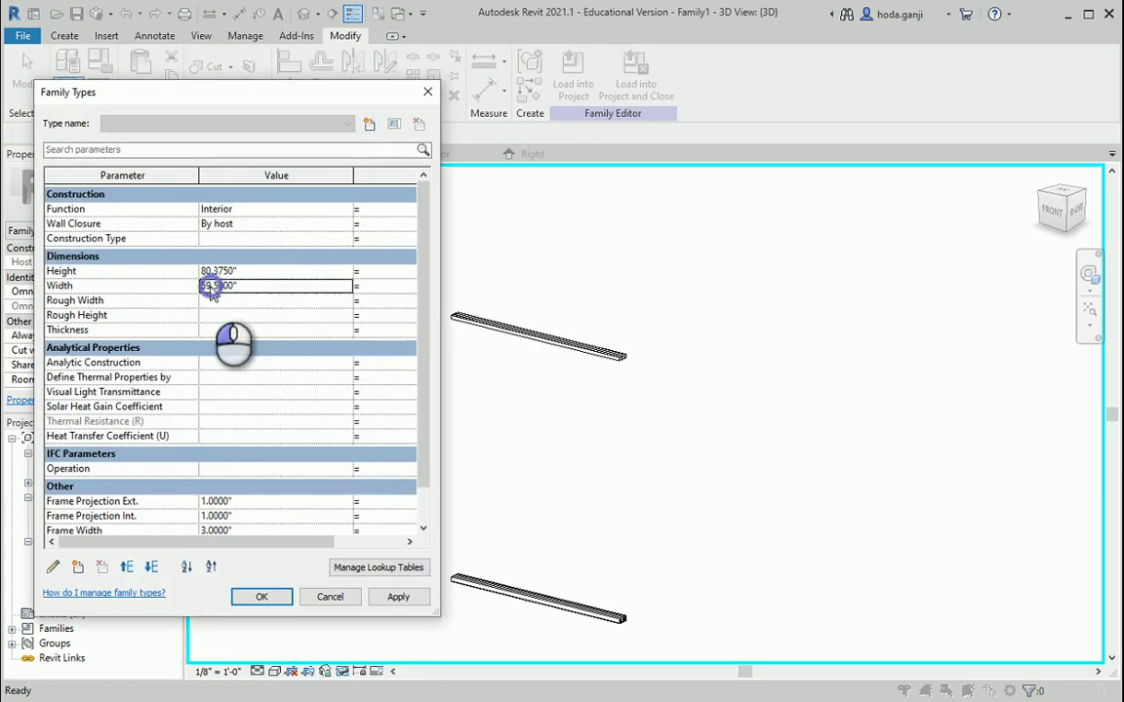
{"action": "double_click", "coordinate": [207, 285]}
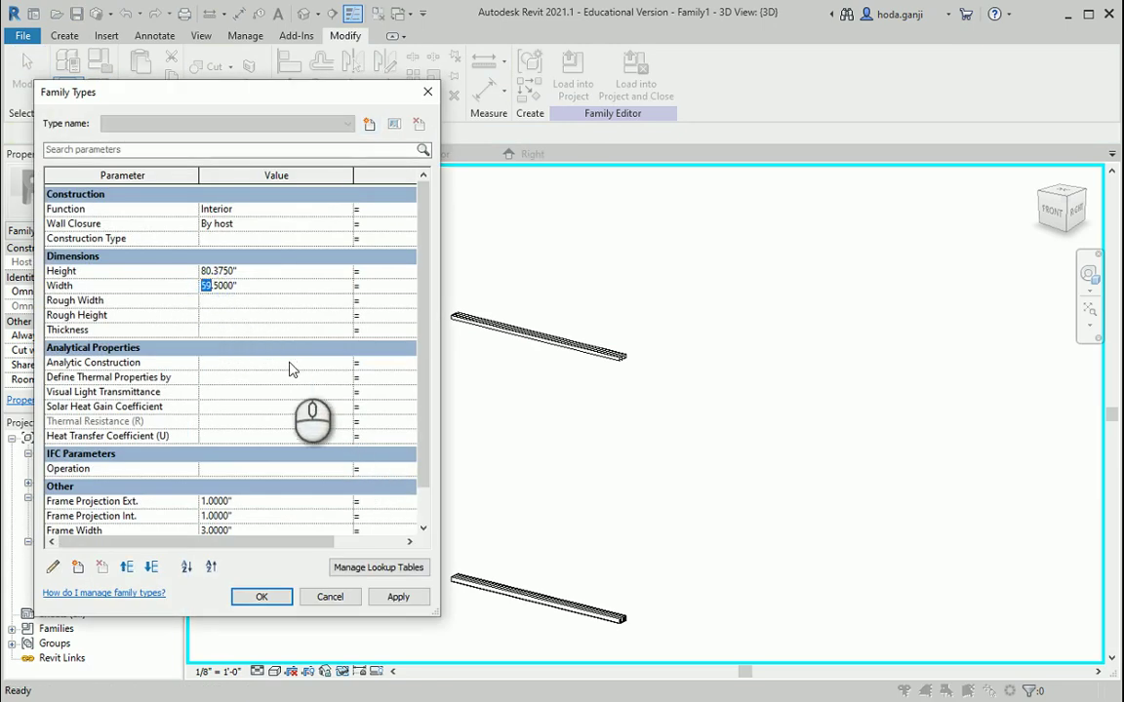
{"action": "left_click", "coordinate": [394, 596]}
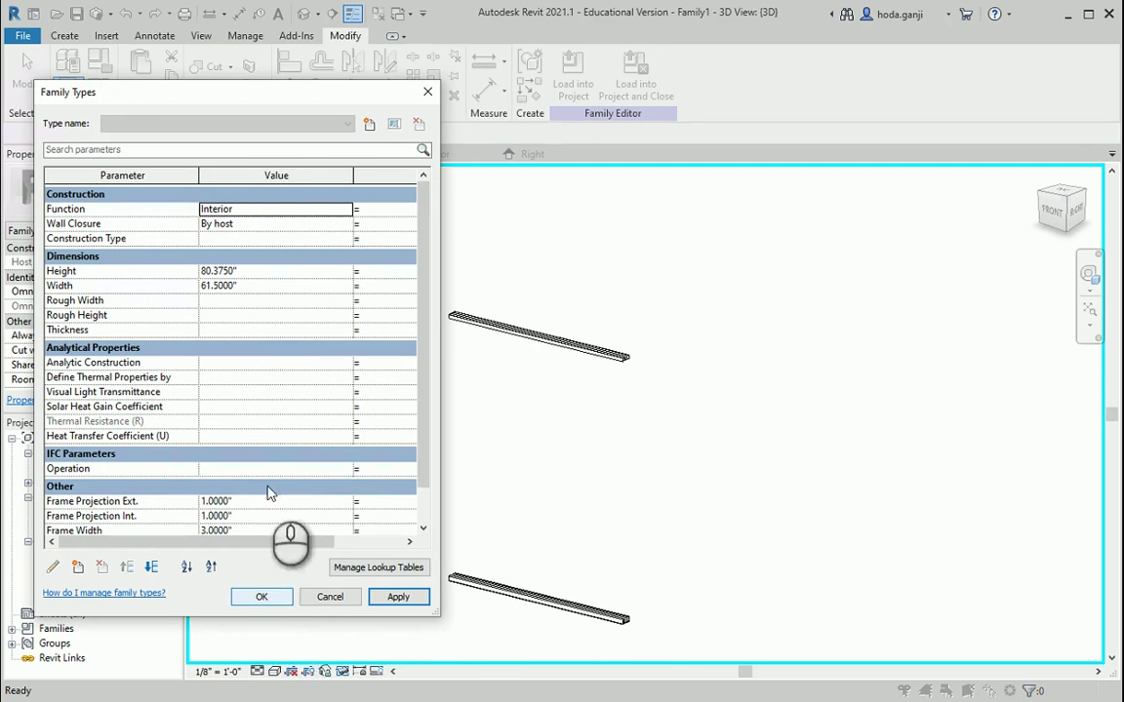
{"action": "double_click", "coordinate": [206, 285]}
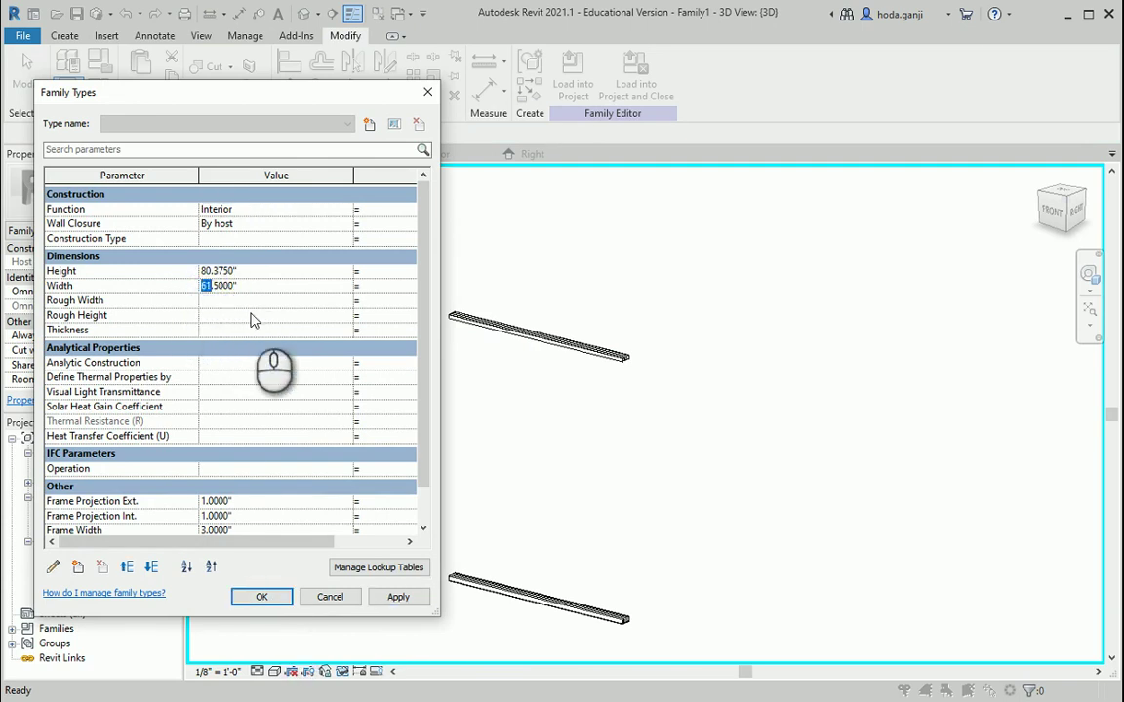
{"action": "left_click", "coordinate": [264, 597]}
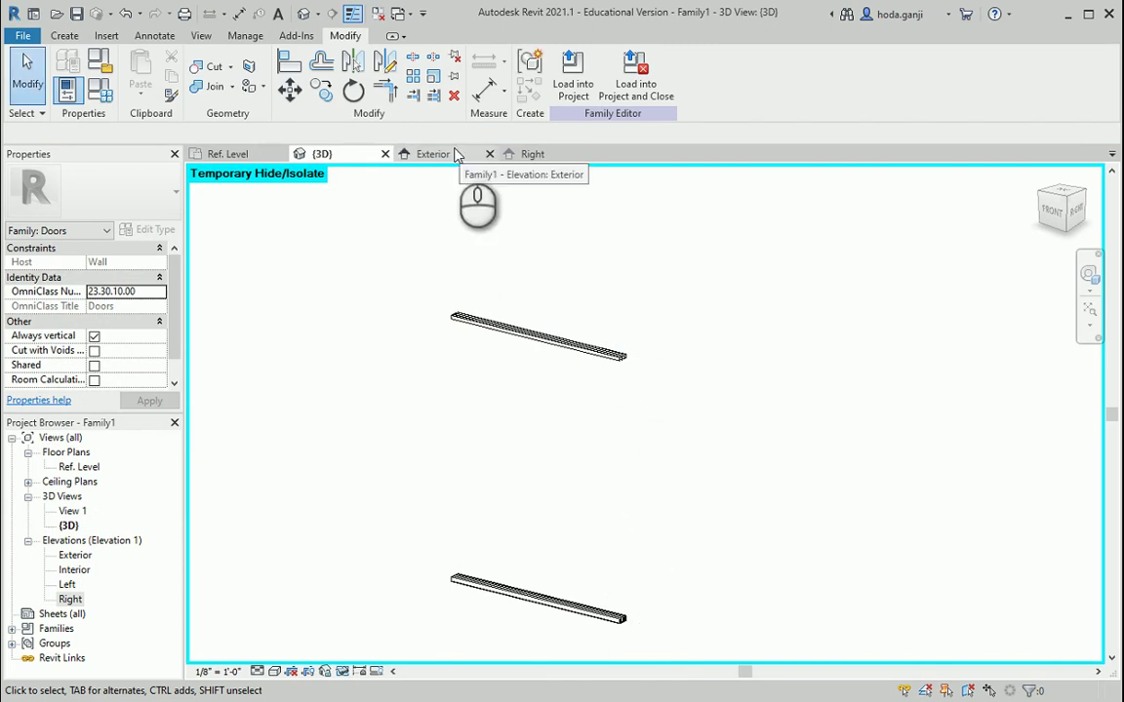
Temporarily hide the track extrusions in the Ref. Level plan, leaving the wall opening's edge clear.
{"action": "left_click", "coordinate": [266, 159]}
{"action": "scroll", "coordinate": [859, 527], "scroll_direction": "up", "scroll_amount": 5}
{"action": "scroll", "coordinate": [690, 383], "scroll_direction": "up", "scroll_amount": 2}
{"action": "scroll", "coordinate": [690, 383], "scroll_direction": "up", "scroll_amount": 1}
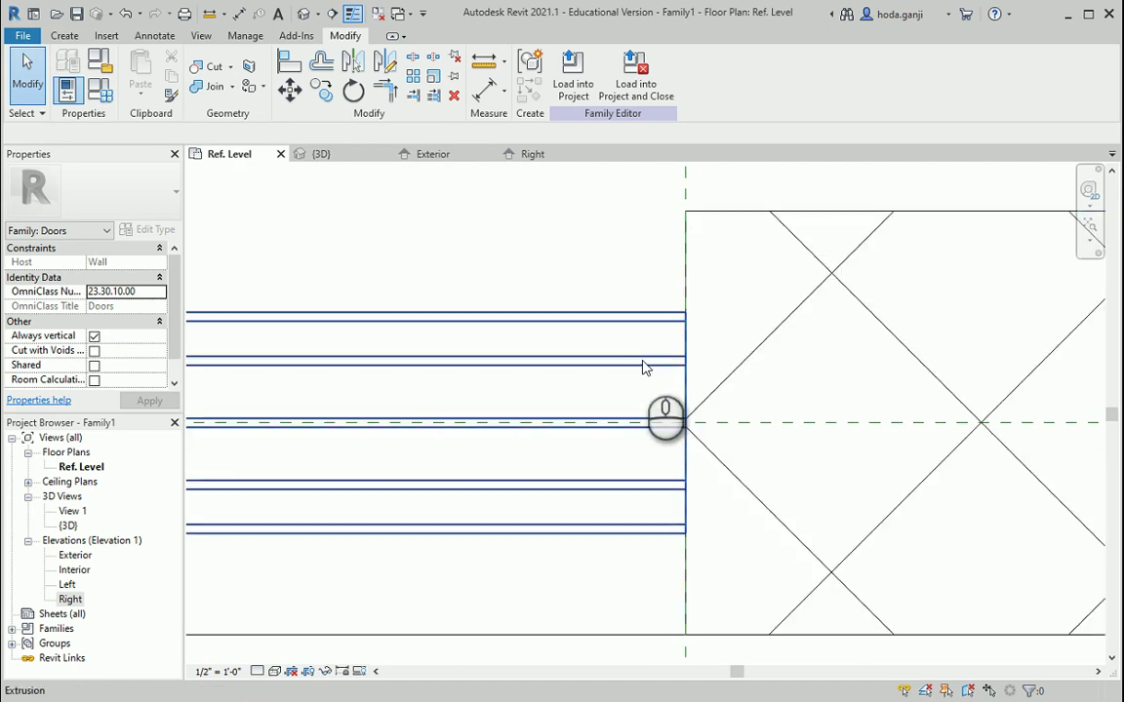
{"action": "left_click", "coordinate": [643, 368]}
{"action": "key", "text": "c"}
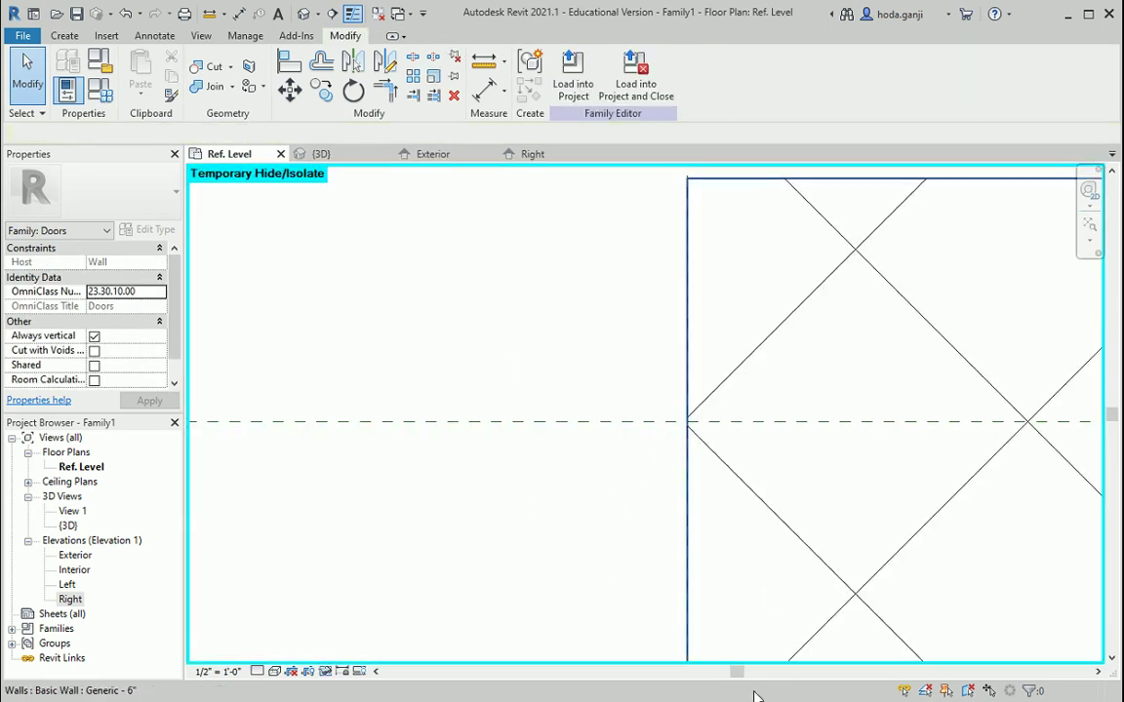
Check the Top & Side Profiles image, start a new extrusion and sketch a 1.125" horizontal line inward from the opening's lower-right corner.
{"action": "key", "text": "alt+Tab"}
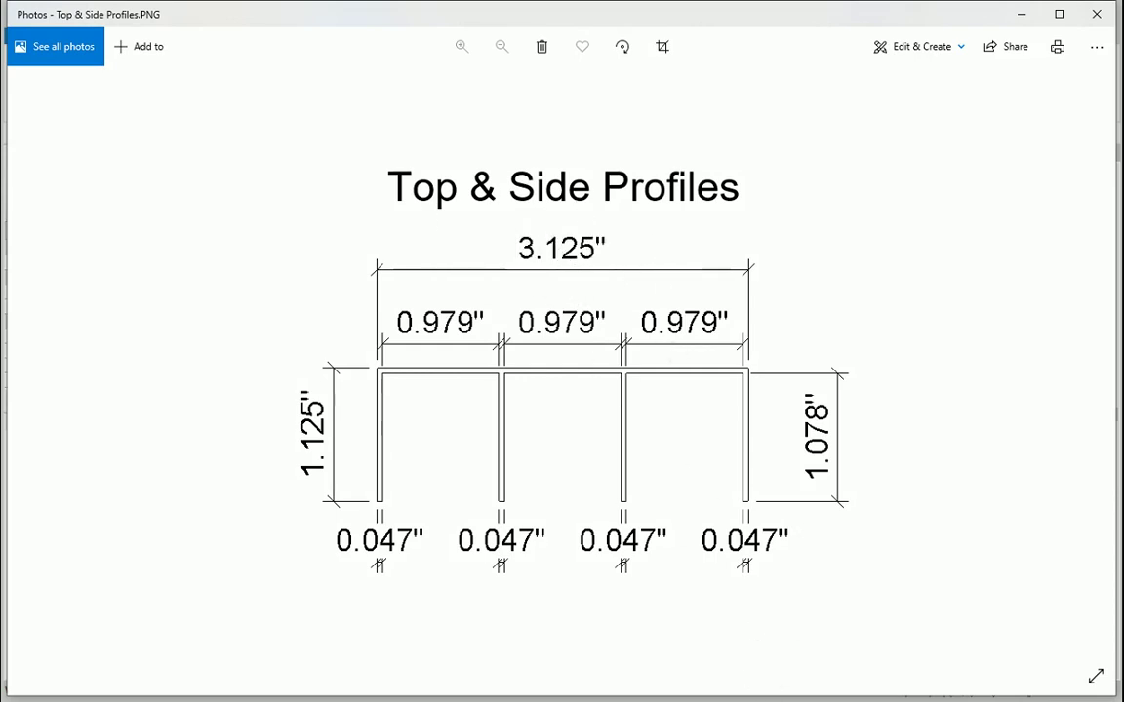
{"action": "key", "text": "alt+Tab"}
{"action": "scroll", "coordinate": [608, 377], "scroll_direction": "down", "scroll_amount": 2}
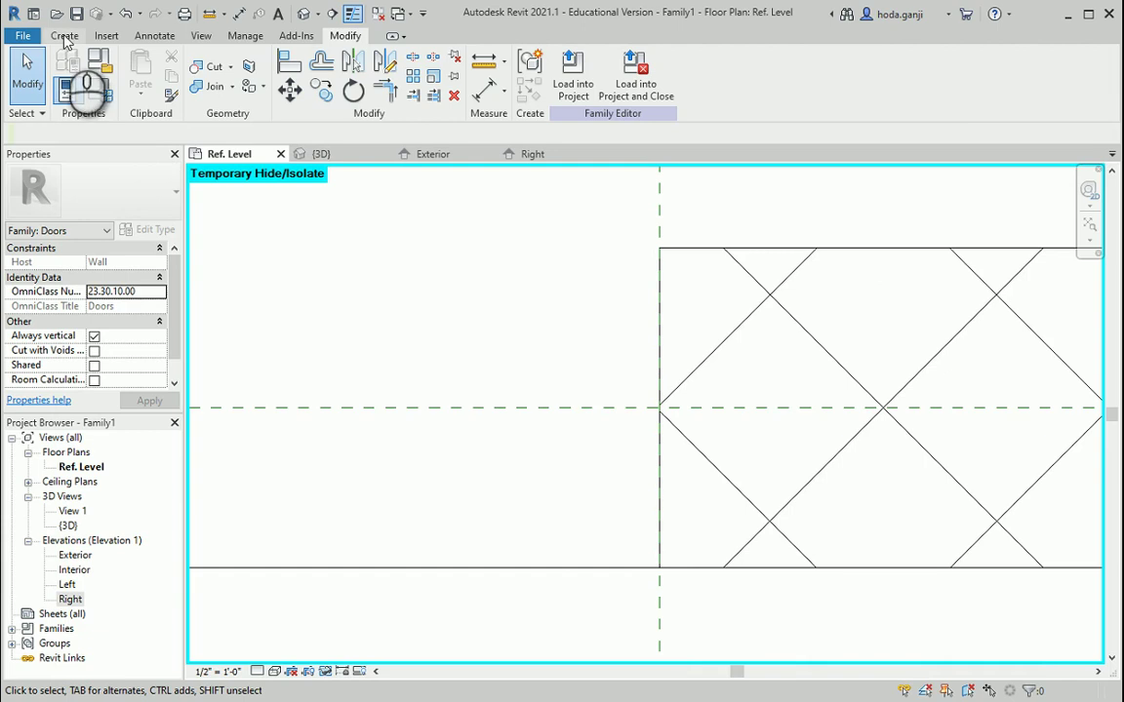
{"action": "left_click", "coordinate": [64, 36]}
{"action": "left_click", "coordinate": [147, 78]}
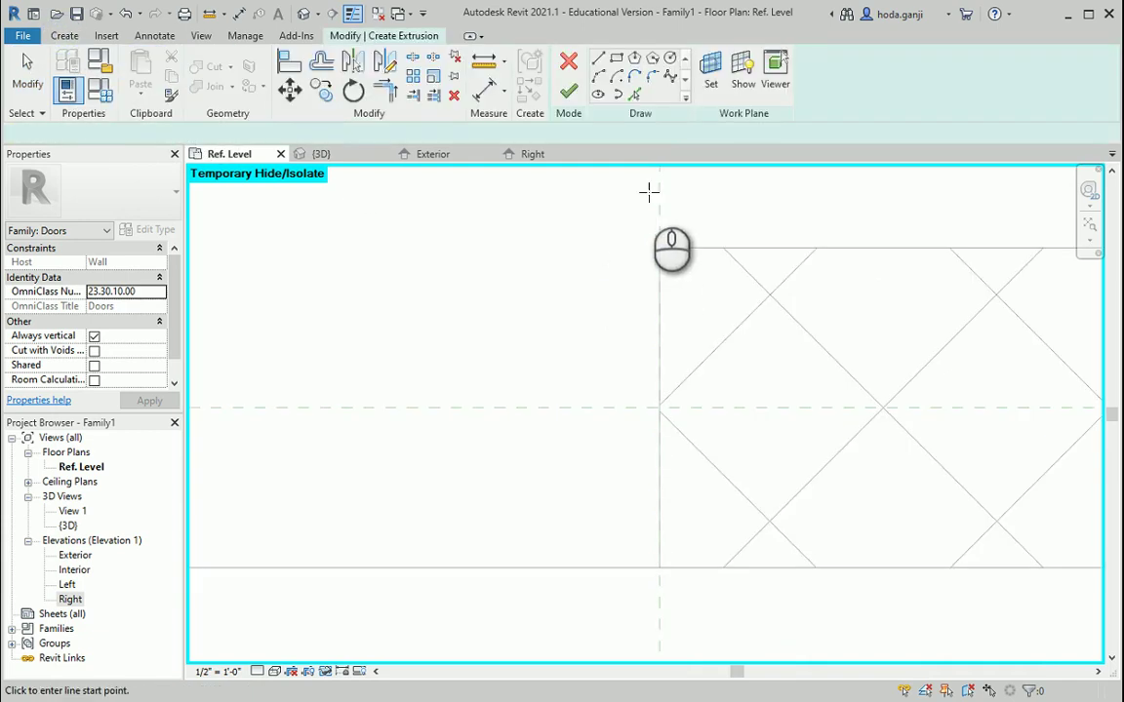
{"action": "left_click", "coordinate": [598, 59]}
{"action": "left_click", "coordinate": [654, 562]}
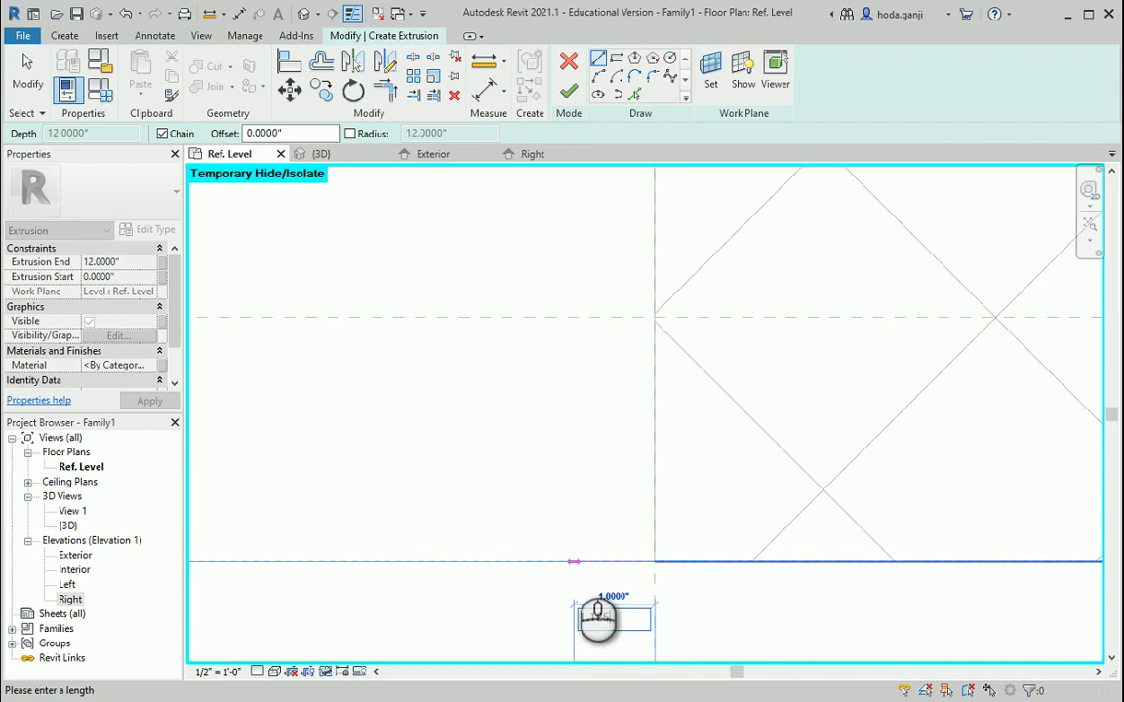
{"action": "left_click", "coordinate": [569, 562]}
{"action": "key", "text": "Escape"}
Recheck the Top & Side Profiles image and sketch a 3.125" vertical line up along the opening's edge from the same corner.
{"action": "key", "text": "alt+Tab"}
{"action": "key", "text": "alt+Tab"}
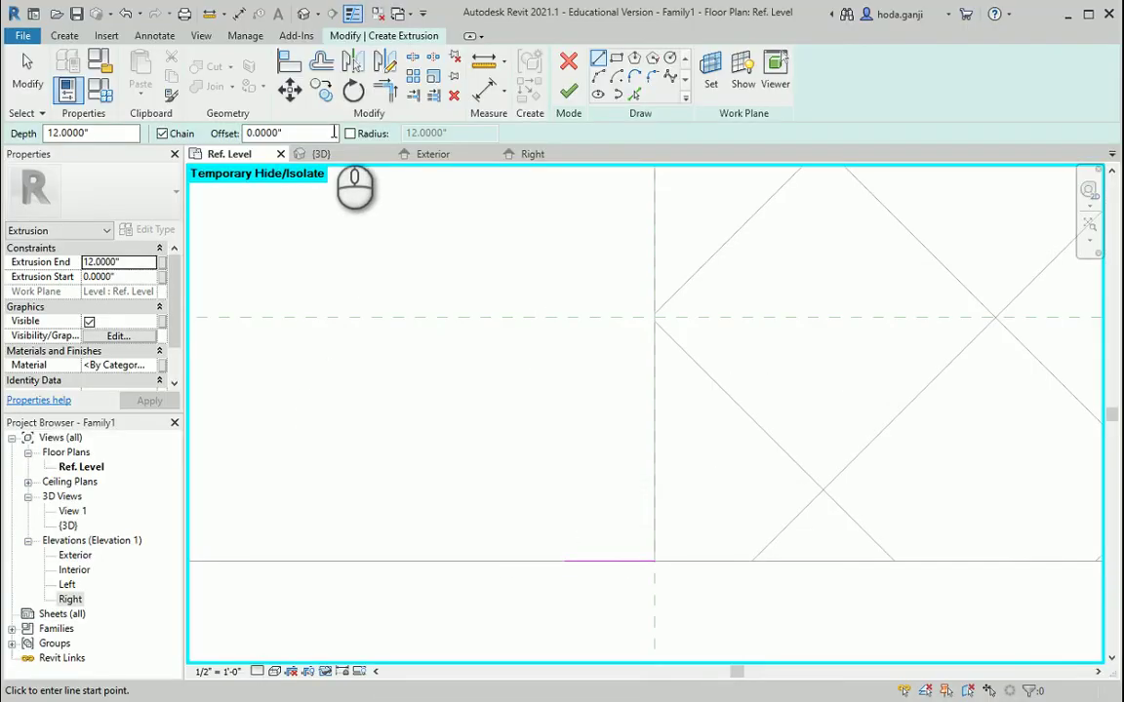
{"action": "left_click", "coordinate": [653, 561]}
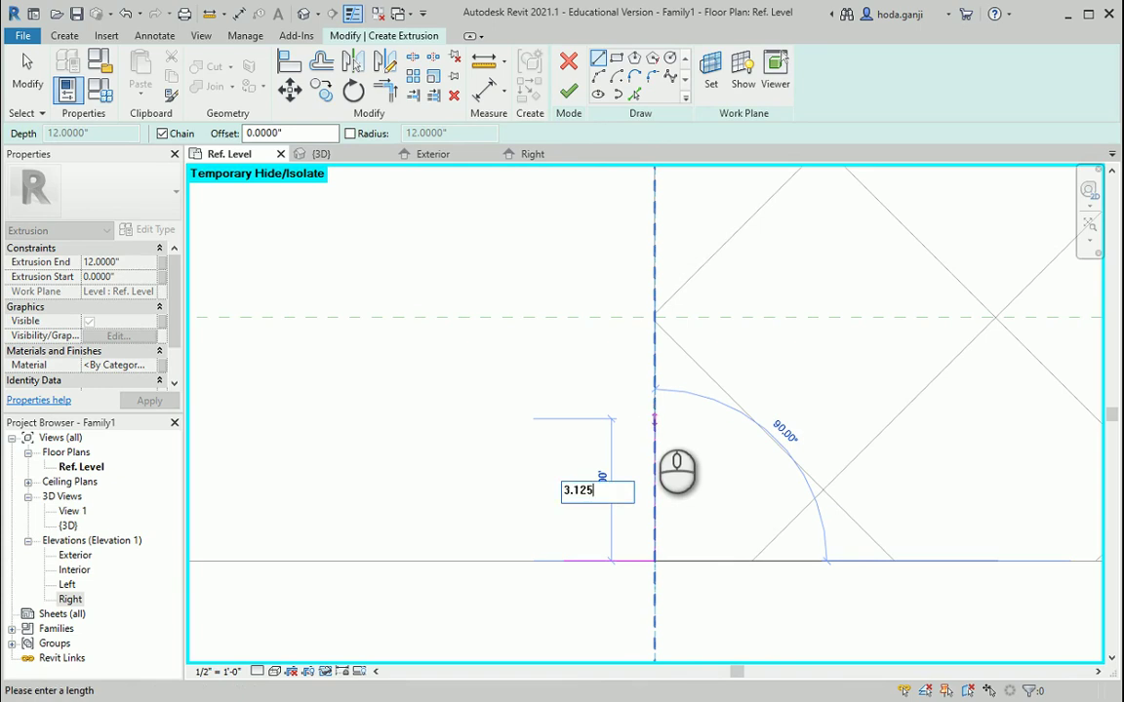
{"action": "type", "text": "3.125"}
{"action": "key", "text": "Return"}
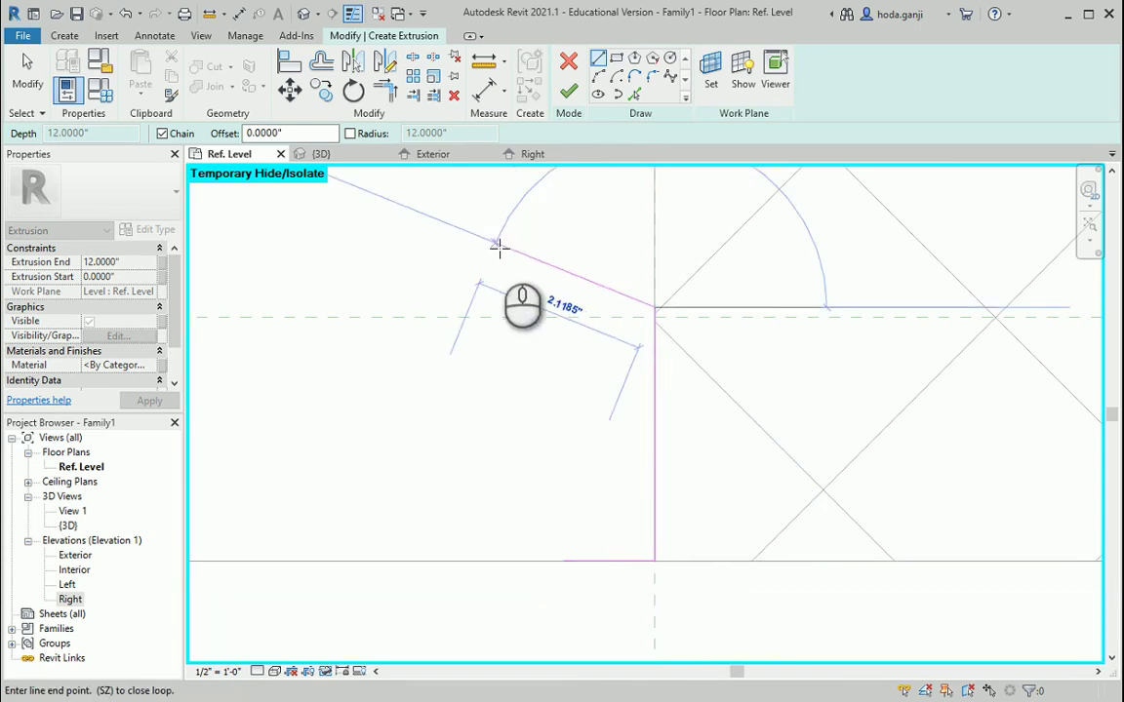
{"action": "key", "text": "Escape"}
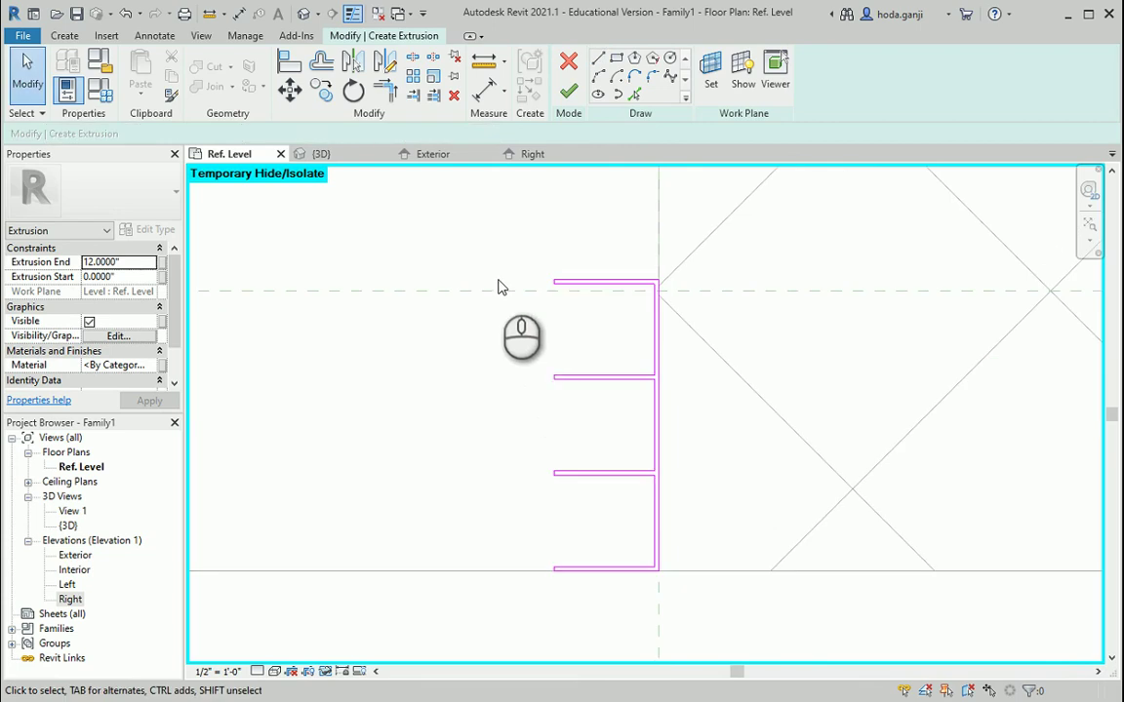
Move the completed side profile sketch vertically to centre it on the Center (Front/Back) reference plane and finish the extrusion.
{"action": "mouse_move", "coordinate": [457, 221]}
{"action": "left_mouse_down"}
{"action": "mouse_move", "coordinate": [686, 509]}
{"action": "mouse_move", "coordinate": [709, 583]}
{"action": "left_mouse_up"}
{"action": "scroll", "coordinate": [657, 367], "scroll_direction": "up", "scroll_amount": 1}
{"action": "left_click", "coordinate": [290, 91]}
{"action": "left_click", "coordinate": [658, 435]}
{"action": "scroll", "coordinate": [658, 312], "scroll_direction": "up", "scroll_amount": 2}
{"action": "scroll", "coordinate": [660, 258], "scroll_direction": "up", "scroll_amount": 4}
{"action": "left_click", "coordinate": [667, 260]}
{"action": "scroll", "coordinate": [680, 406], "scroll_direction": "down", "scroll_amount": 7}
{"action": "left_click", "coordinate": [567, 91]}
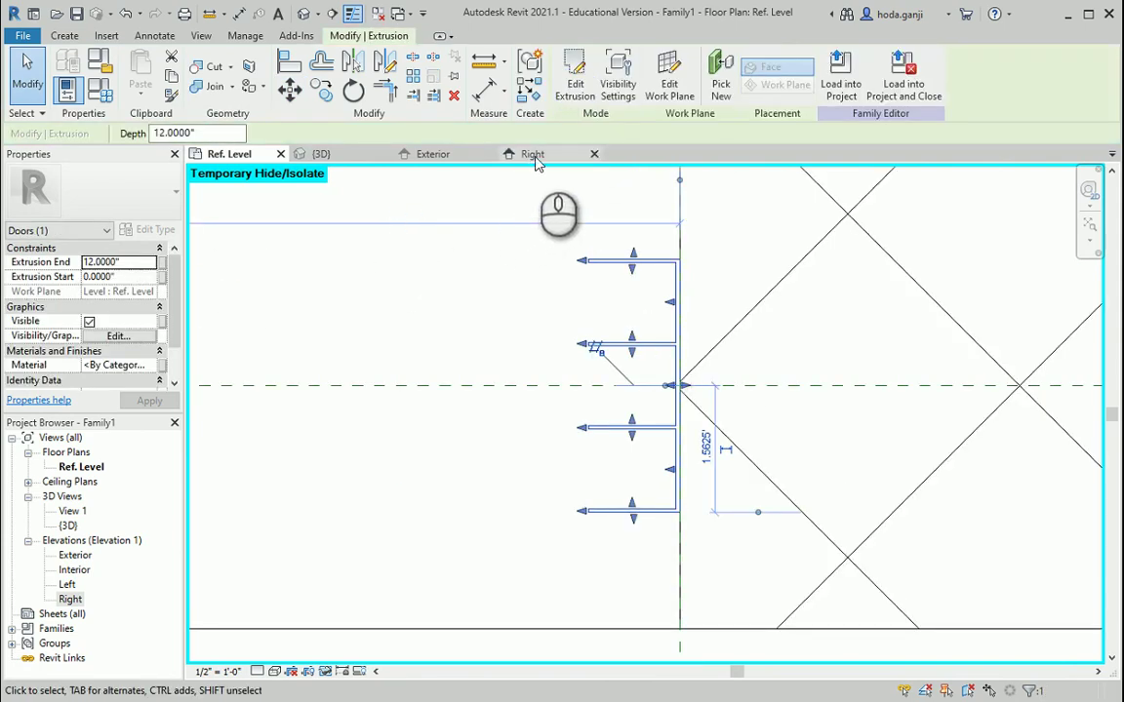
Switch the Exterior elevation to Wireframe and lock the bottom of the side profile extrusion to the Ref. Level.
{"action": "left_click", "coordinate": [466, 154]}
{"action": "scroll", "coordinate": [581, 420], "scroll_direction": "up", "scroll_amount": 3}
{"action": "scroll", "coordinate": [474, 649], "scroll_direction": "up", "scroll_amount": 8}
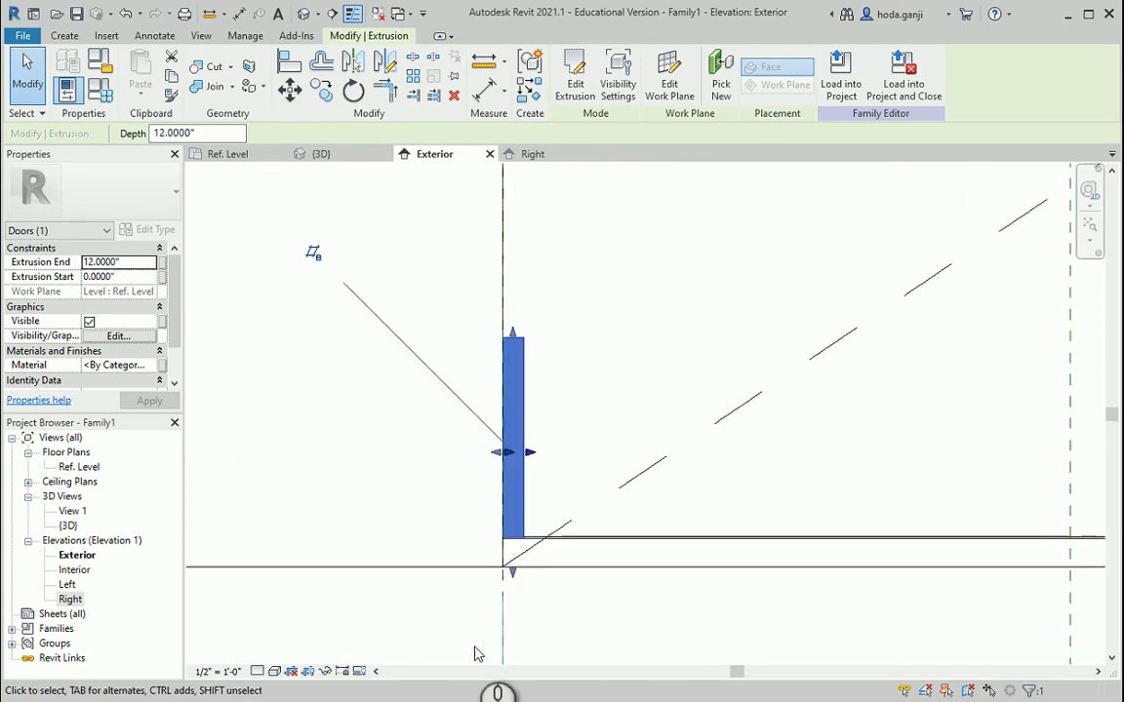
{"action": "left_click", "coordinate": [274, 671]}
{"action": "left_click", "coordinate": [326, 584]}
{"action": "scroll", "coordinate": [489, 561], "scroll_direction": "up", "scroll_amount": 2}
{"action": "mouse_move", "coordinate": [484, 549]}
{"action": "left_mouse_down"}
{"action": "mouse_move", "coordinate": [477, 514]}
{"action": "mouse_move", "coordinate": [485, 541]}
{"action": "left_mouse_up"}
{"action": "left_click_drag", "start_coordinate": [493, 422], "coordinate": [507, 439]}
{"action": "scroll", "coordinate": [571, 610], "scroll_direction": "down", "scroll_amount": 4}
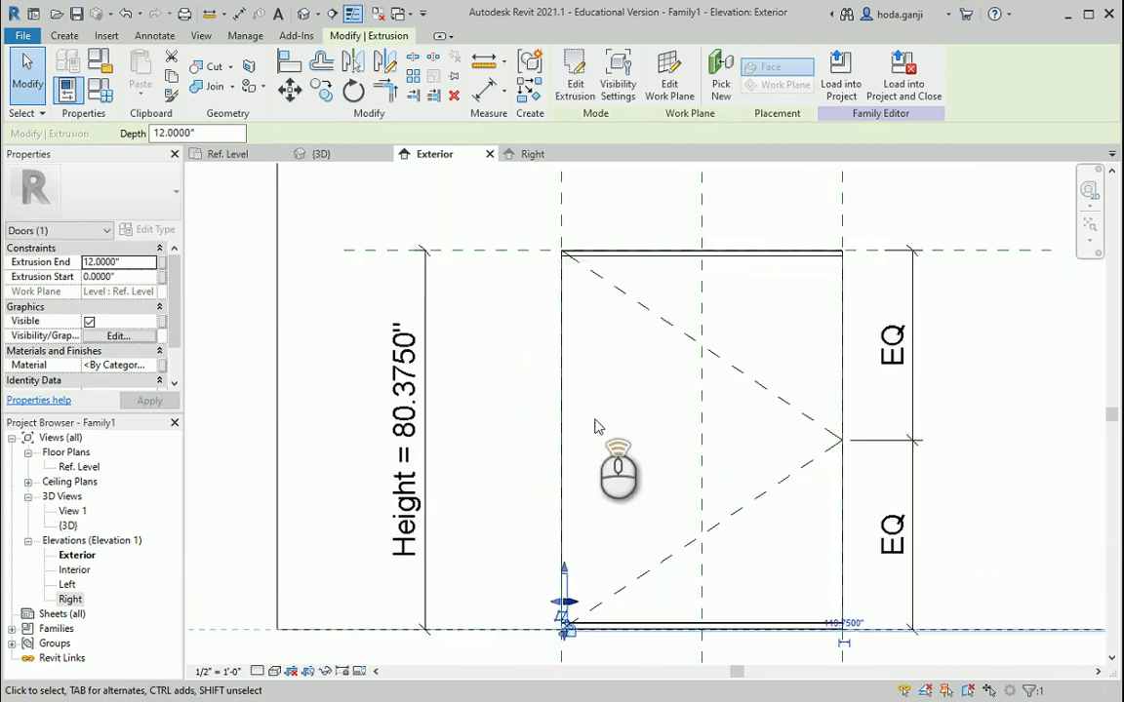
Stretch the top of the side profile extrusion up to the opening's head reference plane and lock it there.
{"action": "scroll", "coordinate": [598, 427], "scroll_direction": "up", "scroll_amount": 1}
{"action": "left_click_drag", "start_coordinate": [572, 644], "coordinate": [552, 227]}
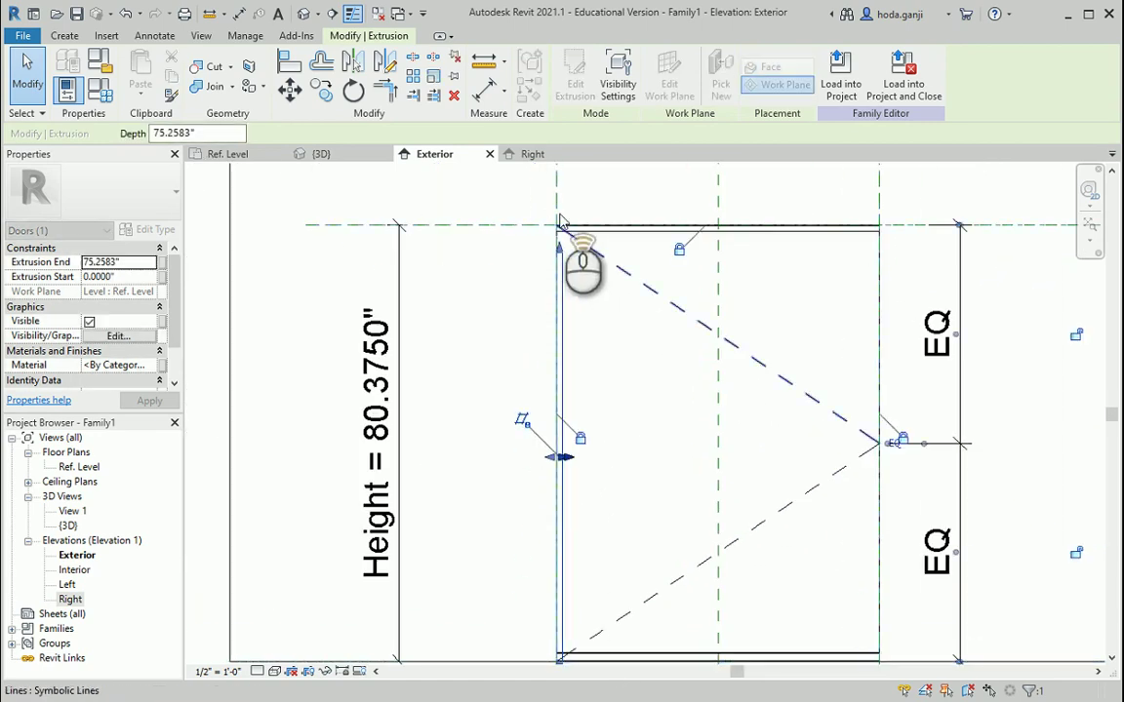
{"action": "scroll", "coordinate": [552, 227], "scroll_direction": "up", "scroll_amount": 3}
{"action": "left_click_drag", "start_coordinate": [571, 456], "coordinate": [575, 299]}
{"action": "scroll", "coordinate": [576, 305], "scroll_direction": "up", "scroll_amount": 3}
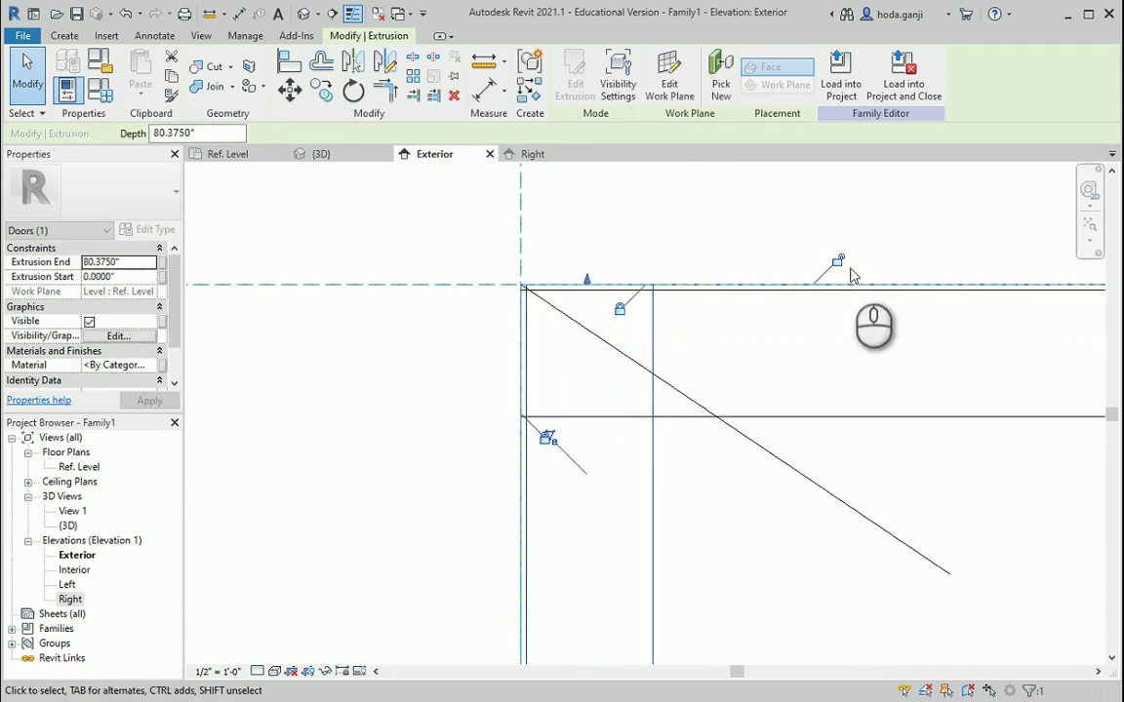
{"action": "scroll", "coordinate": [412, 271], "scroll_direction": "down", "scroll_amount": 3}
{"action": "scroll", "coordinate": [412, 272], "scroll_direction": "down", "scroll_amount": 4}
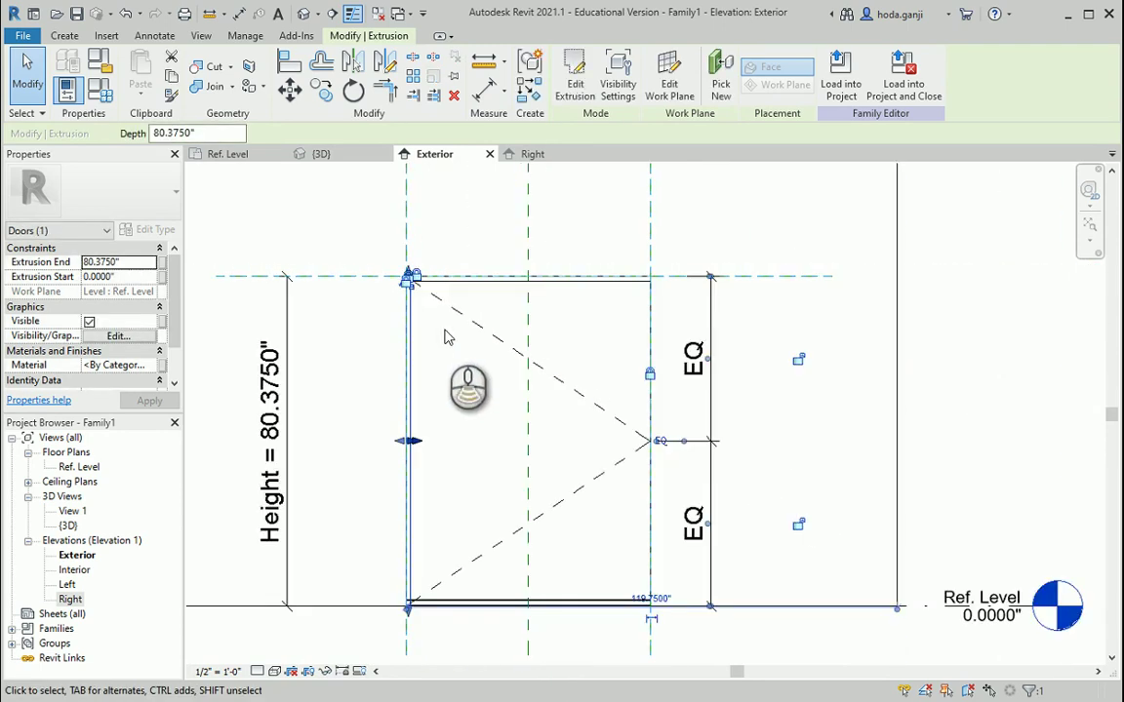
Mirror the side profile about the Center (Left/Right) reference plane and lock the copy's top to the head reference plane.
{"action": "left_click", "coordinate": [354, 63]}
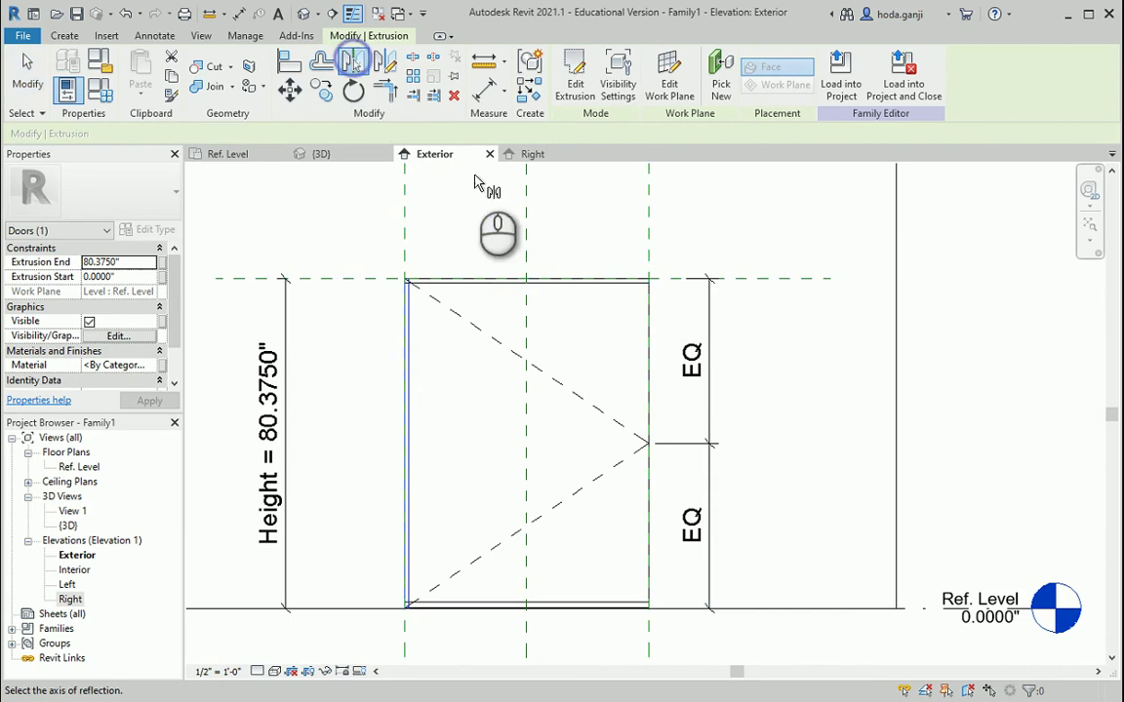
{"action": "left_click", "coordinate": [527, 250]}
{"action": "scroll", "coordinate": [655, 322], "scroll_direction": "up", "scroll_amount": 5}
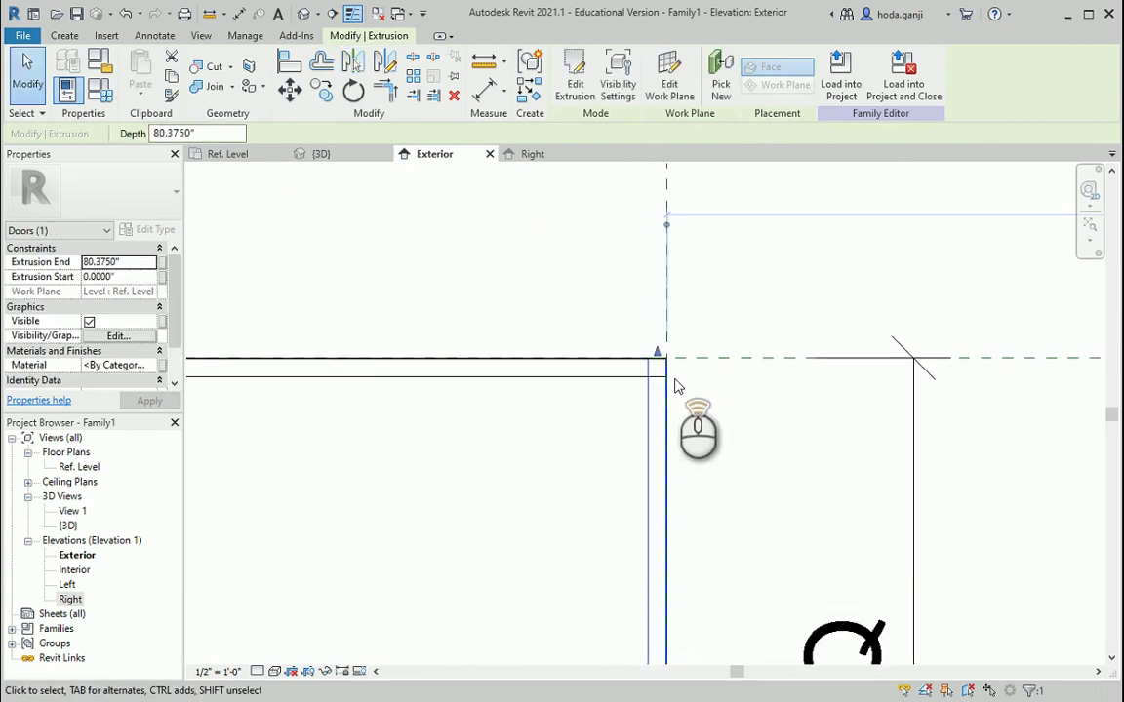
{"action": "mouse_move", "coordinate": [632, 330]}
{"action": "left_mouse_down"}
{"action": "mouse_move", "coordinate": [634, 370]}
{"action": "mouse_move", "coordinate": [645, 349]}
{"action": "mouse_move", "coordinate": [637, 328]}
{"action": "left_mouse_up"}
{"action": "left_click", "coordinate": [465, 302]}
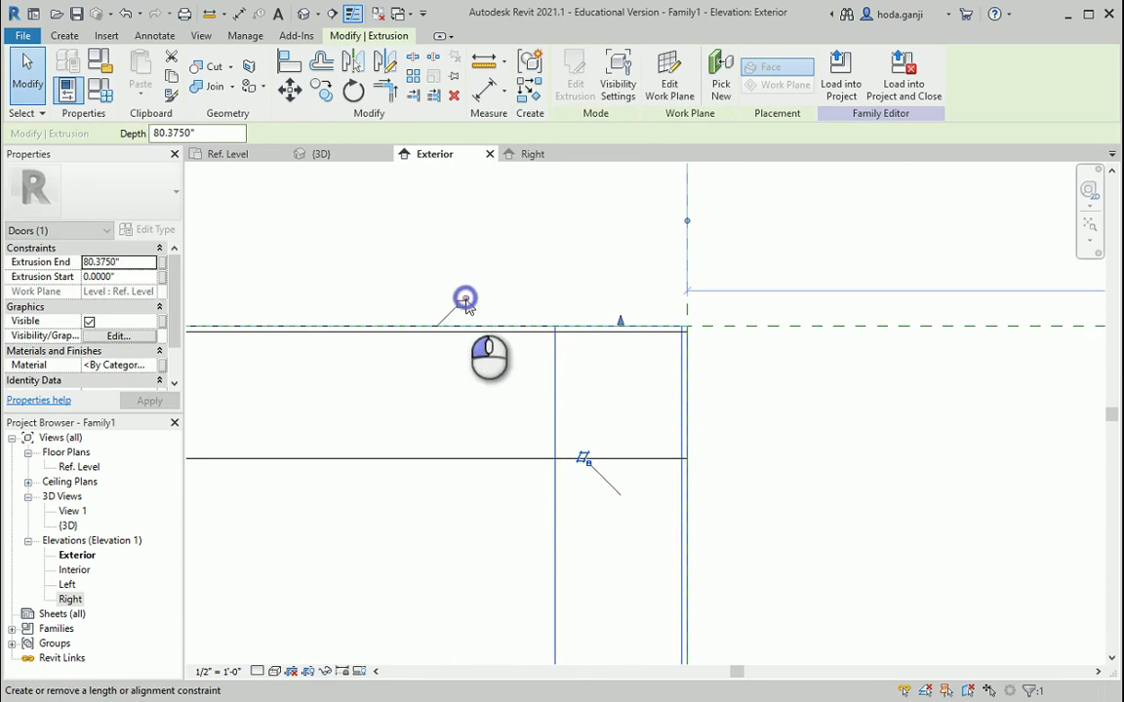
Lock the bottom of the mirrored side profile to the Ref. Level.
{"action": "scroll", "coordinate": [578, 232], "scroll_direction": "down", "scroll_amount": 10}
{"action": "scroll", "coordinate": [581, 536], "scroll_direction": "up", "scroll_amount": 6}
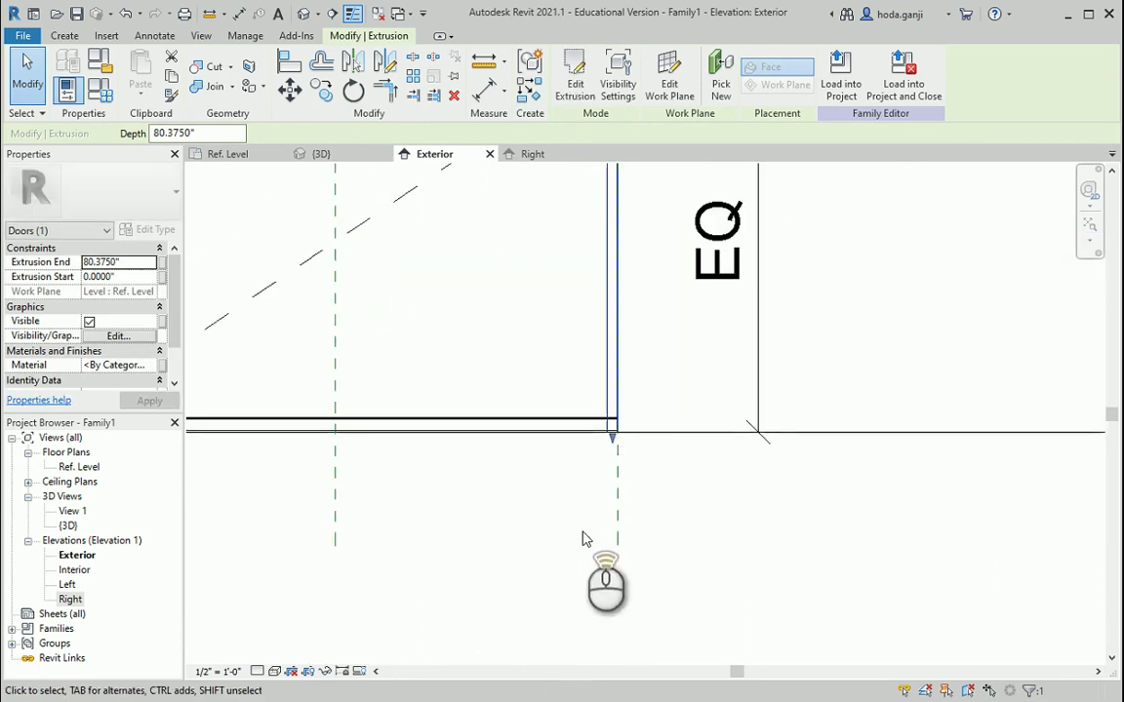
{"action": "scroll", "coordinate": [634, 370], "scroll_direction": "up", "scroll_amount": 5}
{"action": "mouse_move", "coordinate": [654, 353]}
{"action": "left_mouse_down"}
{"action": "mouse_move", "coordinate": [648, 326]}
{"action": "mouse_move", "coordinate": [652, 352]}
{"action": "left_mouse_up"}
{"action": "left_click", "coordinate": [622, 377]}
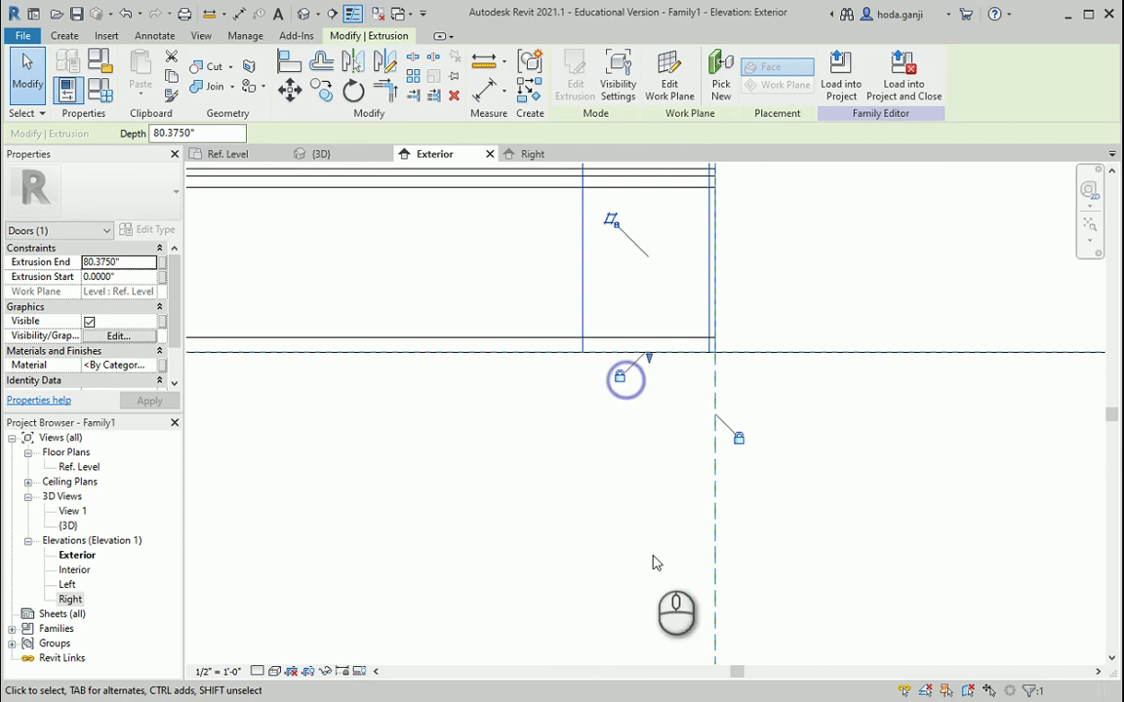
{"action": "scroll", "coordinate": [654, 517], "scroll_direction": "down", "scroll_amount": 3}
{"action": "scroll", "coordinate": [657, 536], "scroll_direction": "down", "scroll_amount": 4}
{"action": "scroll", "coordinate": [613, 189], "scroll_direction": "up", "scroll_amount": 2}
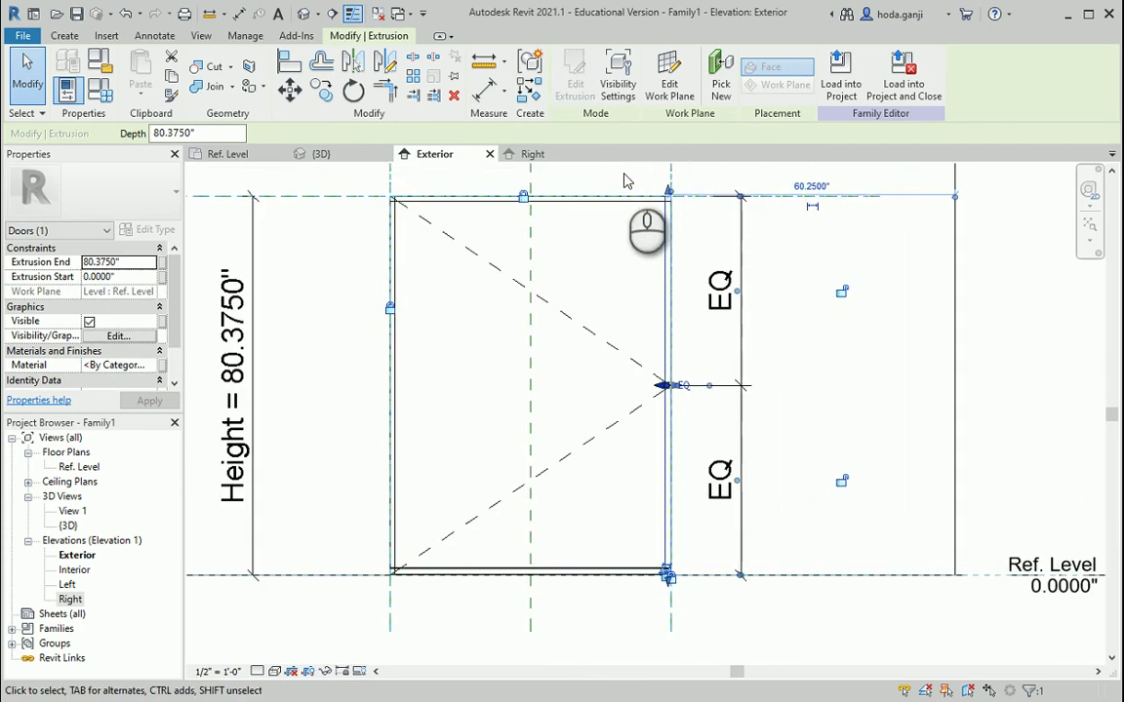
{"action": "left_click", "coordinate": [347, 204]}
In the 3D view, join the geometry of the top track extrusion with the side profile extrusions.
{"action": "left_click", "coordinate": [327, 154]}
{"action": "scroll", "coordinate": [551, 361], "scroll_direction": "up", "scroll_amount": 4}
{"action": "scroll", "coordinate": [313, 201], "scroll_direction": "up", "scroll_amount": 1}
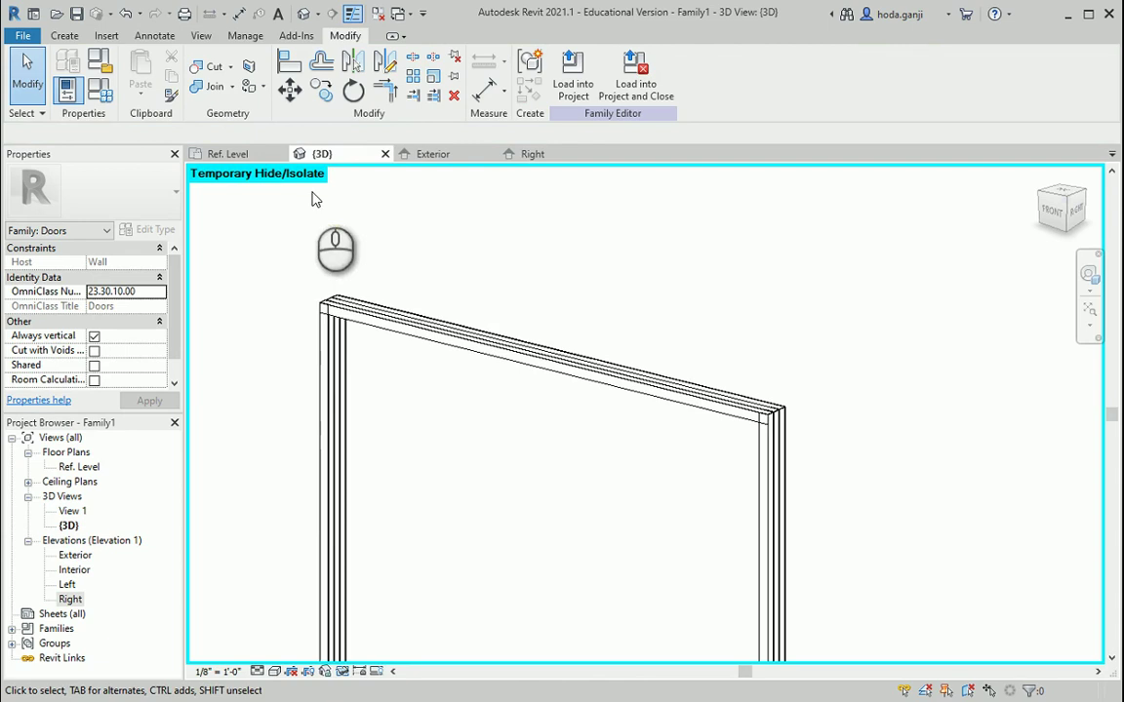
{"action": "left_click", "coordinate": [357, 306]}
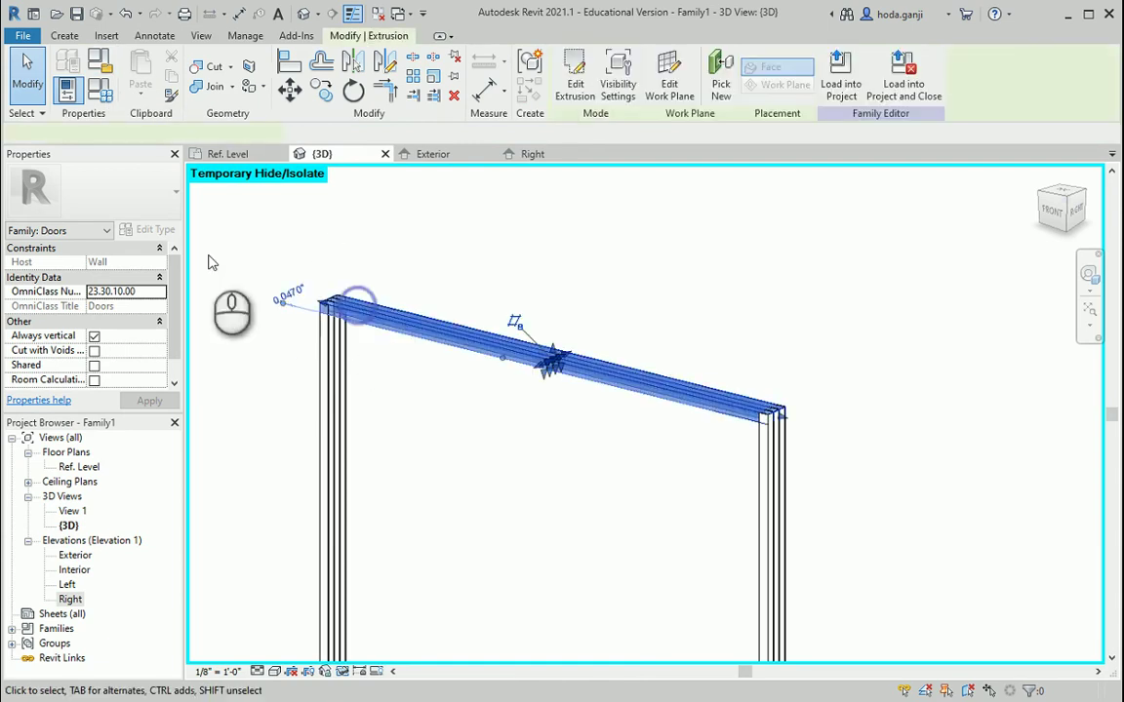
{"action": "left_click", "coordinate": [209, 86]}
{"action": "left_click", "coordinate": [736, 413]}
{"action": "left_click", "coordinate": [758, 441]}
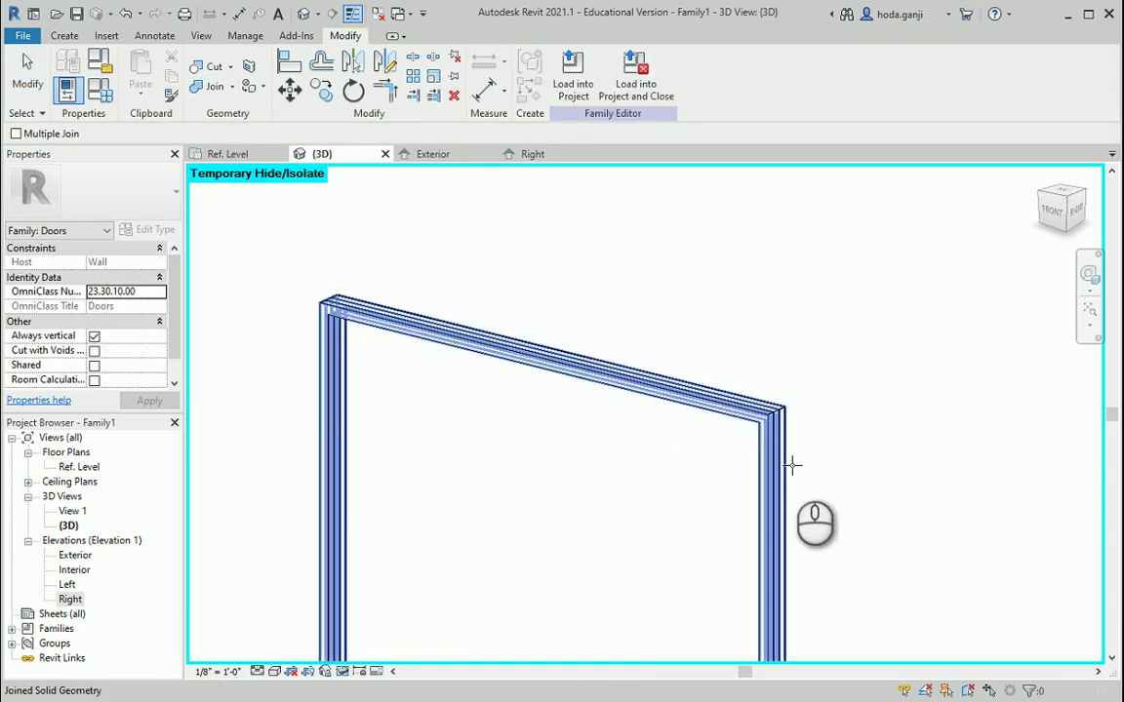
{"action": "key", "text": "Escape"}
{"action": "scroll", "coordinate": [654, 300], "scroll_direction": "down", "scroll_amount": 8}
{"action": "scroll", "coordinate": [677, 544], "scroll_direction": "up", "scroll_amount": 6}
{"action": "scroll", "coordinate": [674, 543], "scroll_direction": "up", "scroll_amount": 2}
{"action": "scroll", "coordinate": [735, 610], "scroll_direction": "down", "scroll_amount": 2}
{"action": "scroll", "coordinate": [770, 453], "scroll_direction": "down", "scroll_amount": 2}
{"action": "scroll", "coordinate": [847, 401], "scroll_direction": "up", "scroll_amount": 1}
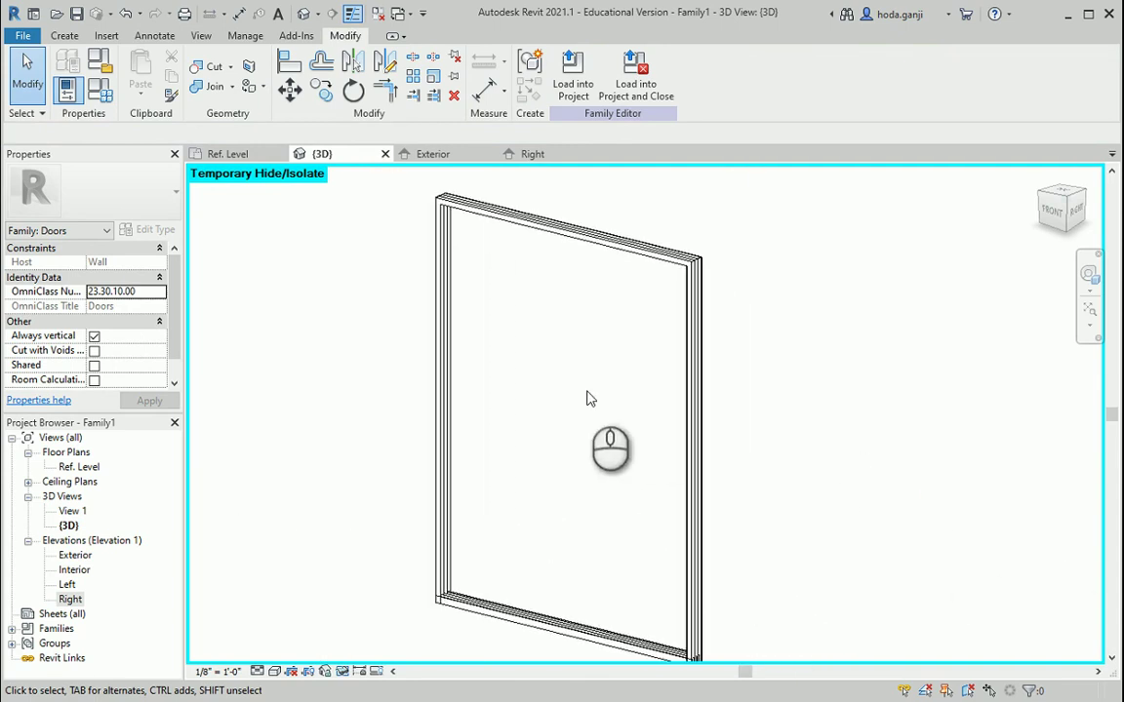
Save the family as Door-Structure in the Sliding Door folder, with maximum backups set to 1.
{"action": "left_click", "coordinate": [22, 35]}
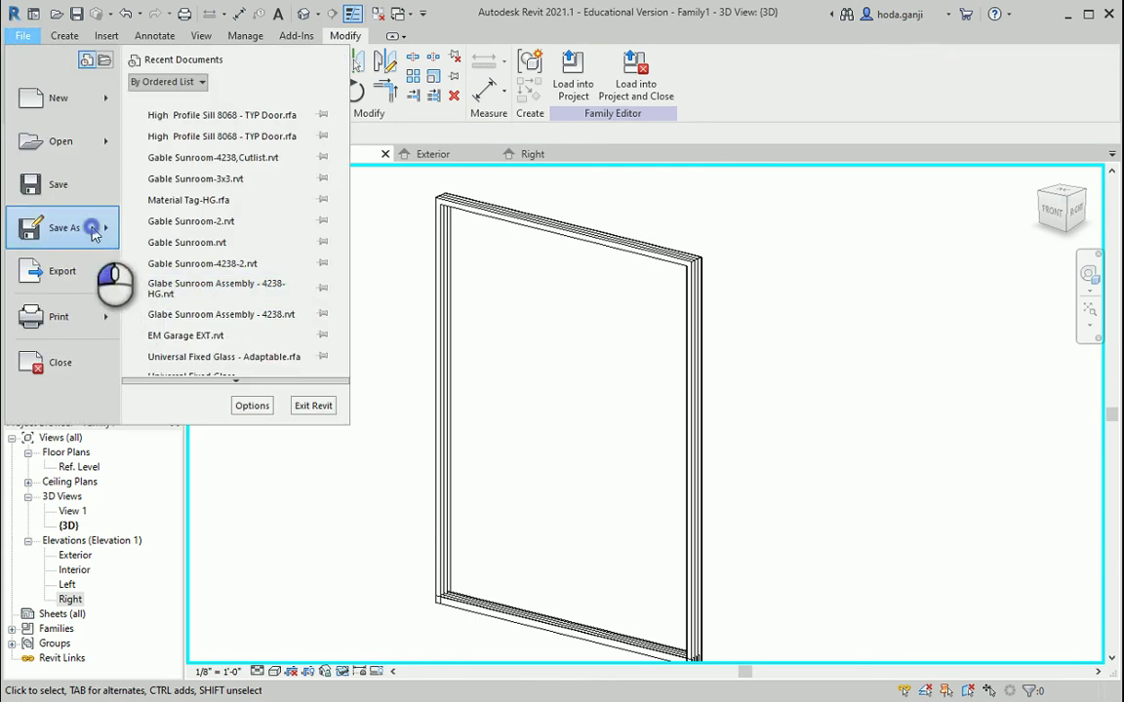
{"action": "left_click", "coordinate": [56, 227]}
{"action": "left_click", "coordinate": [208, 212]}
{"action": "double_click", "coordinate": [534, 472]}
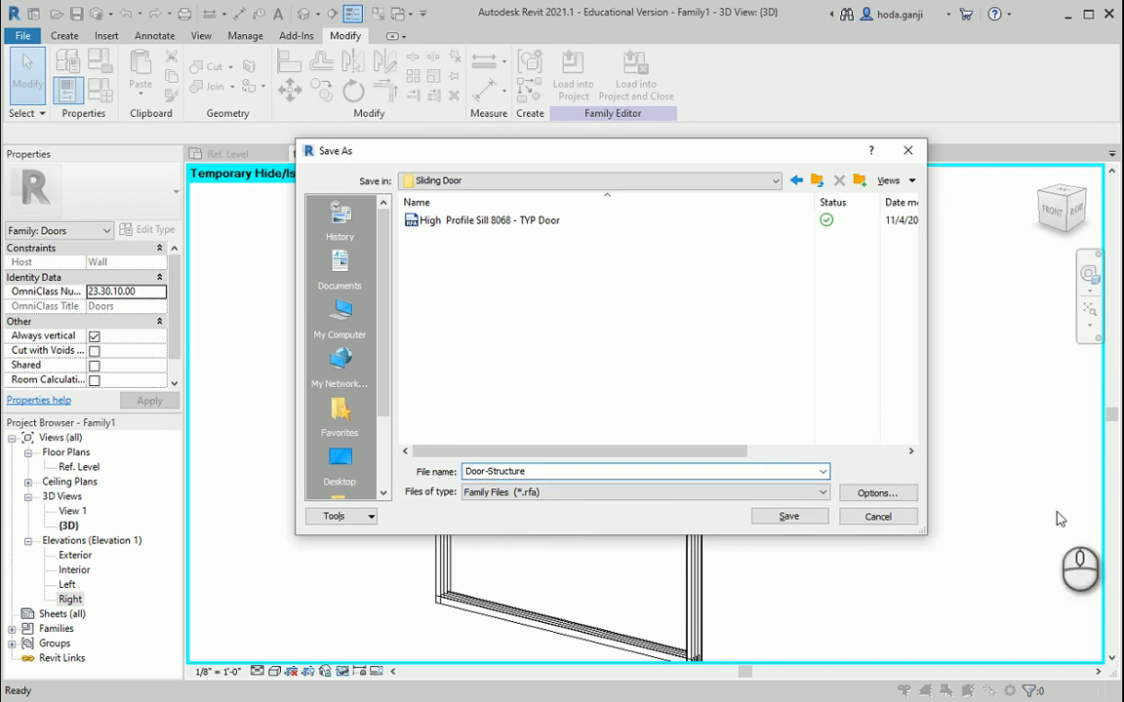
{"action": "left_click", "coordinate": [878, 493]}
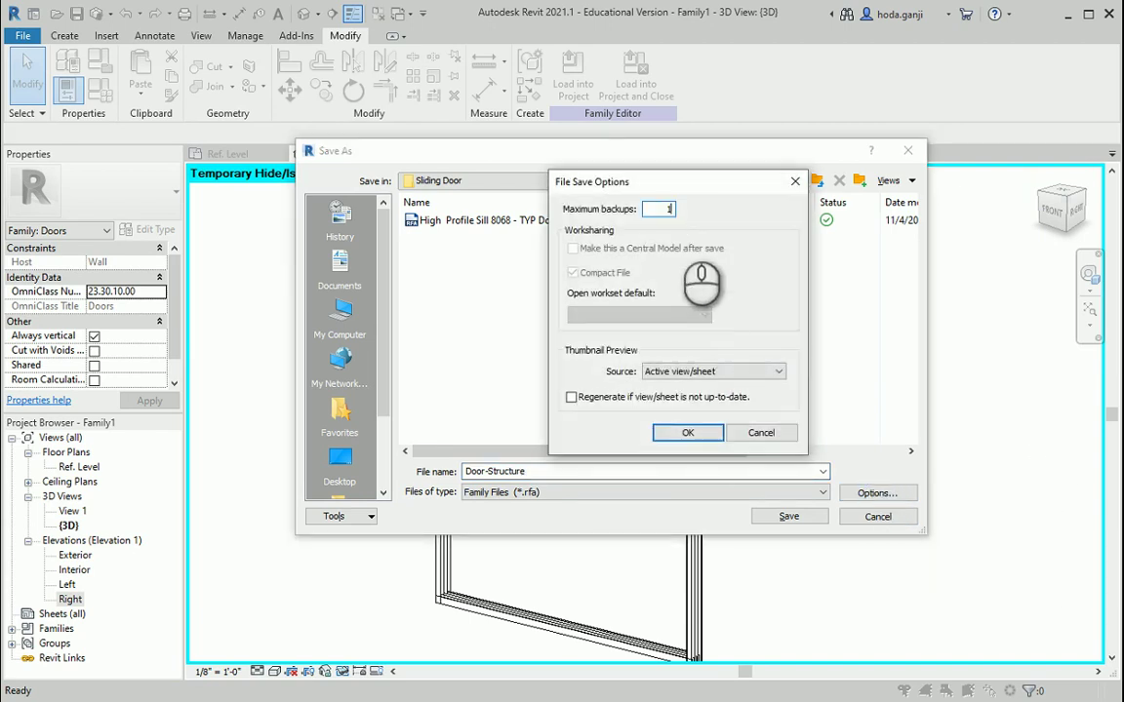
{"action": "left_click", "coordinate": [688, 432]}
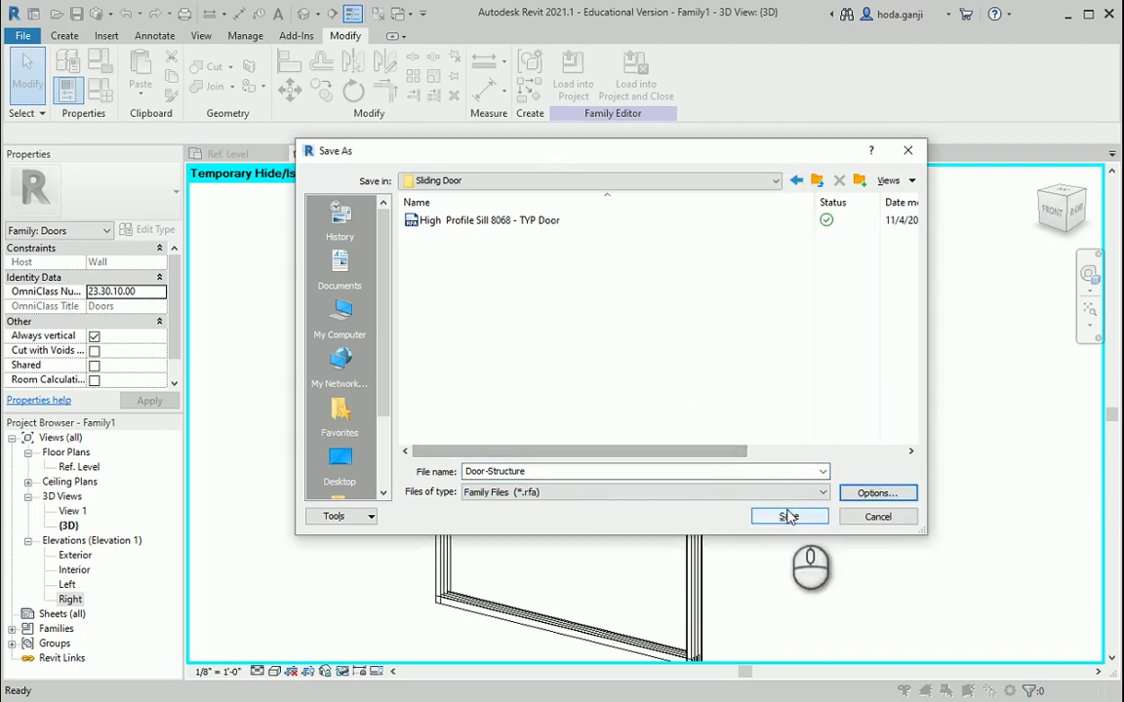
{"action": "left_click", "coordinate": [789, 516]}
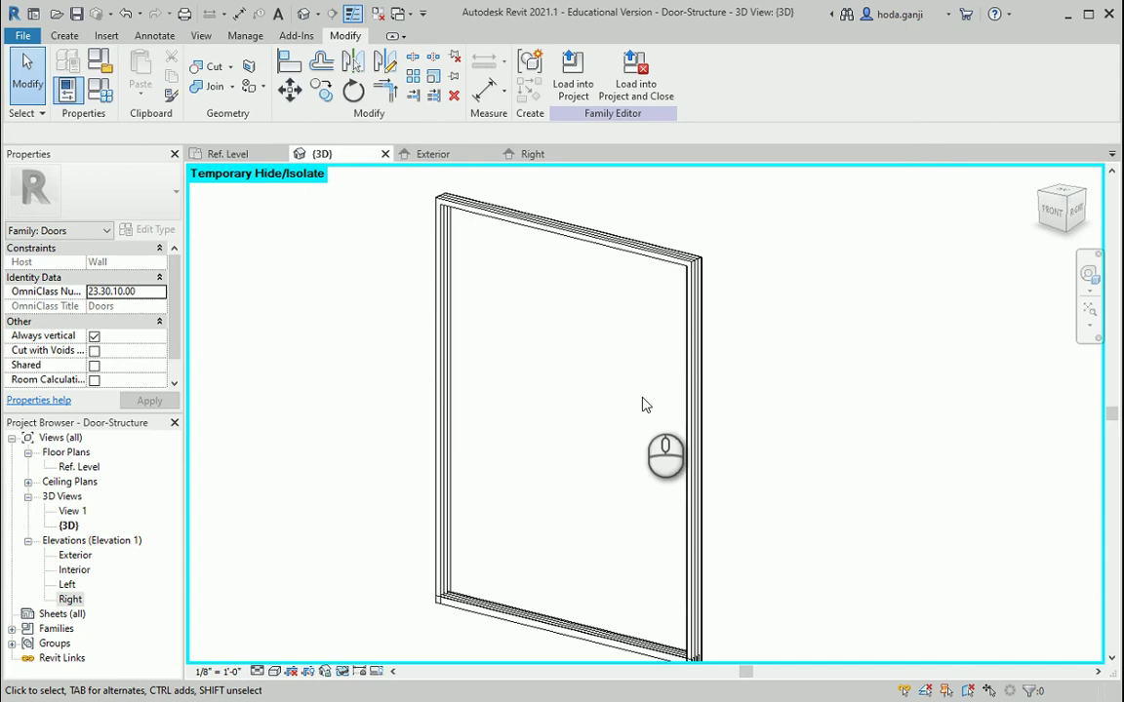
Test the frame's parametric behaviour by setting the family's Height to 100" and entering a new Width.
{"action": "left_click", "coordinate": [102, 90]}
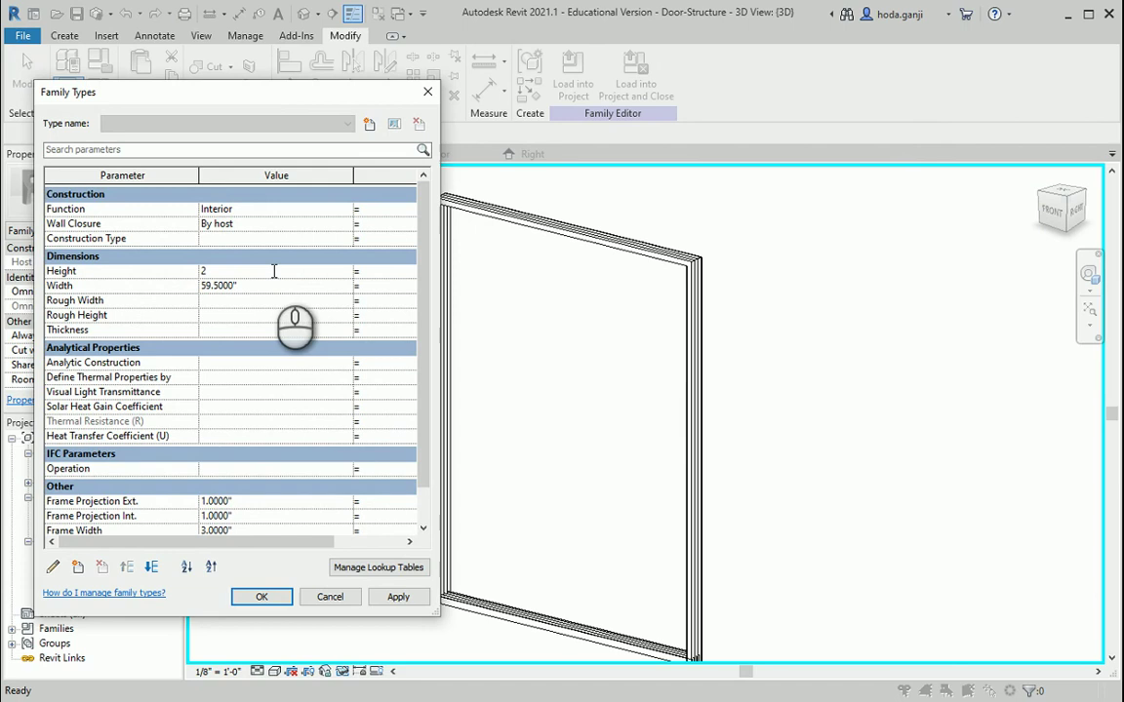
{"action": "left_click", "coordinate": [400, 597]}
{"action": "left_click", "coordinate": [317, 286]}
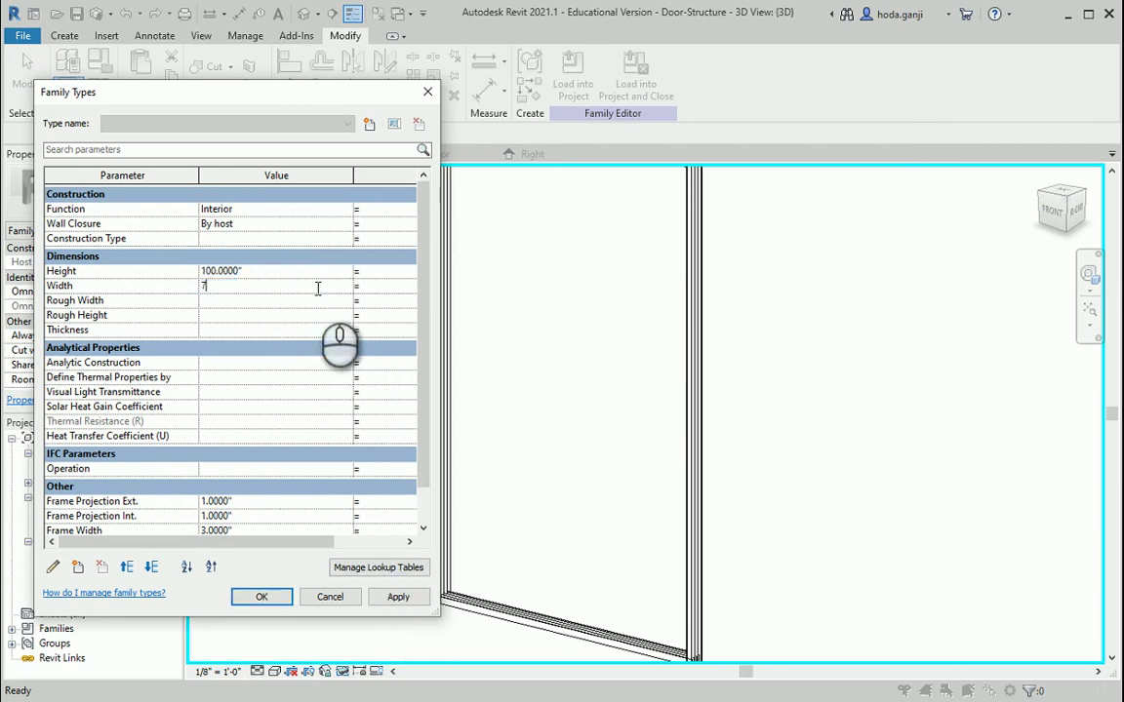
{"action": "left_click", "coordinate": [280, 598]}
Undo the test changes to the door family's Height and Width parameters.
{"action": "scroll", "coordinate": [645, 477], "scroll_direction": "down", "scroll_amount": 5}
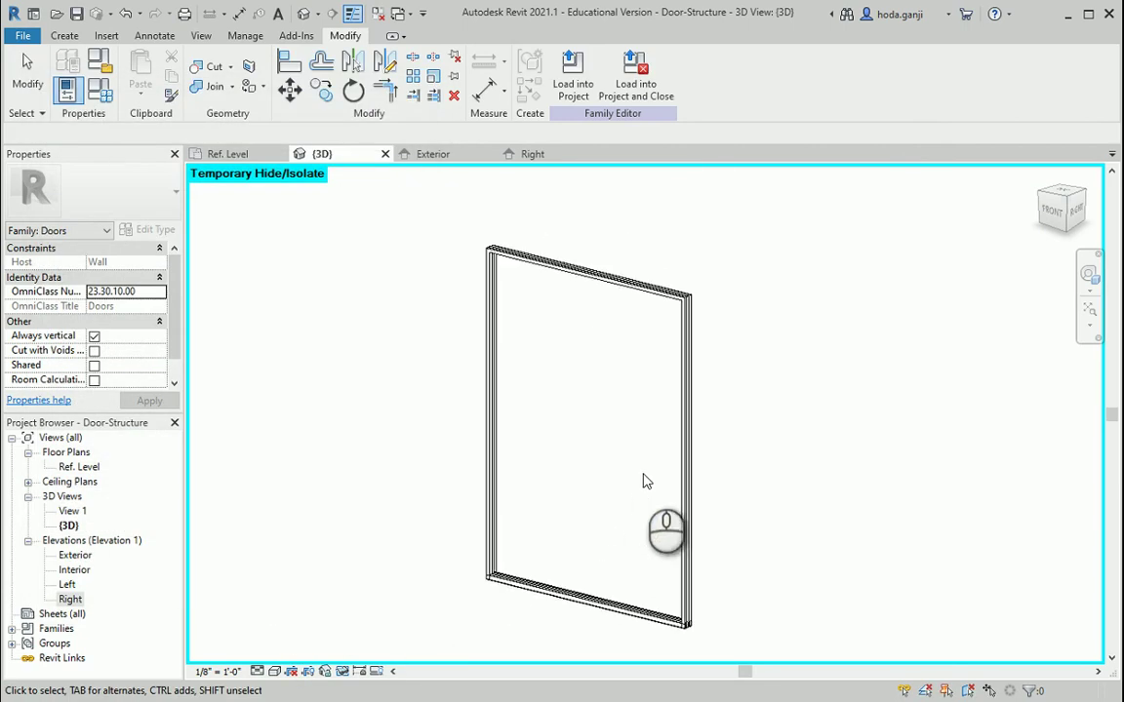
{"action": "scroll", "coordinate": [702, 464], "scroll_direction": "up", "scroll_amount": 3}
{"action": "key", "text": "ctrl+z"}
{"action": "key", "text": "ctrl+z"}
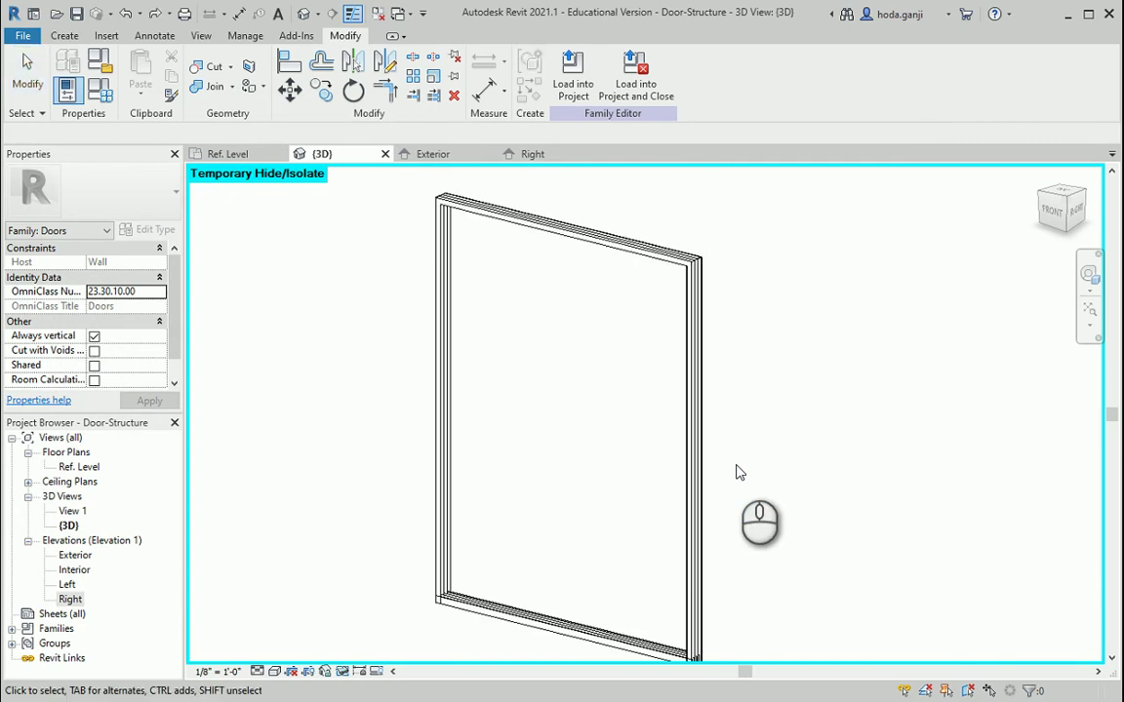
{"action": "scroll", "coordinate": [533, 417], "scroll_direction": "down", "scroll_amount": 2}
{"action": "scroll", "coordinate": [595, 517], "scroll_direction": "up", "scroll_amount": 2}
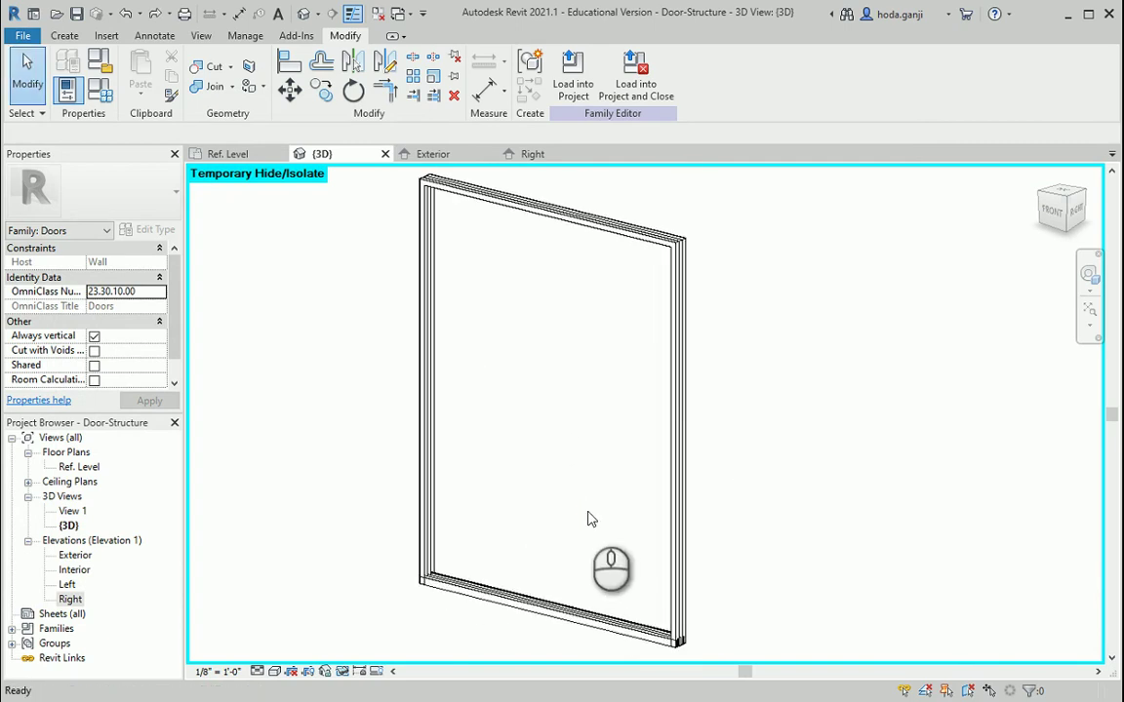